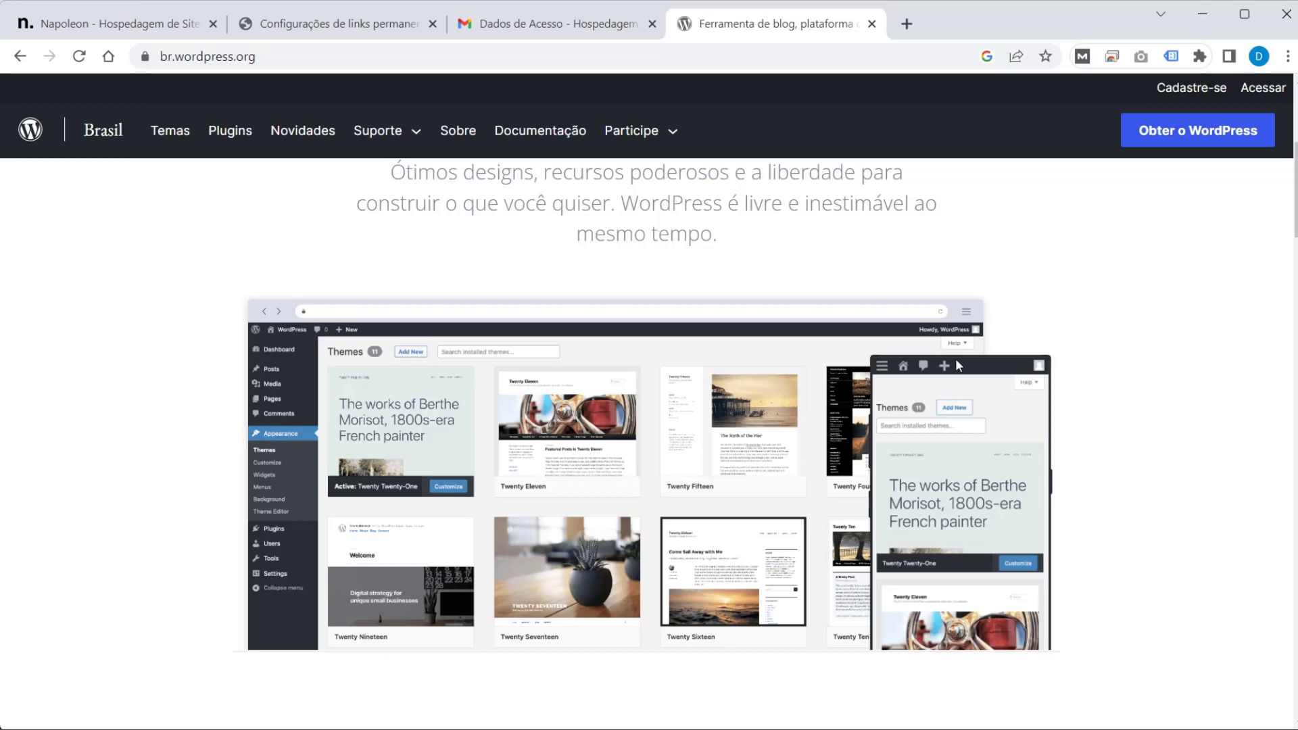
# Step: Review the Start plan and its monthly price on the Napoleon hosting page, ending on the site's WordPress admin
pyautogui.click(159, 27)
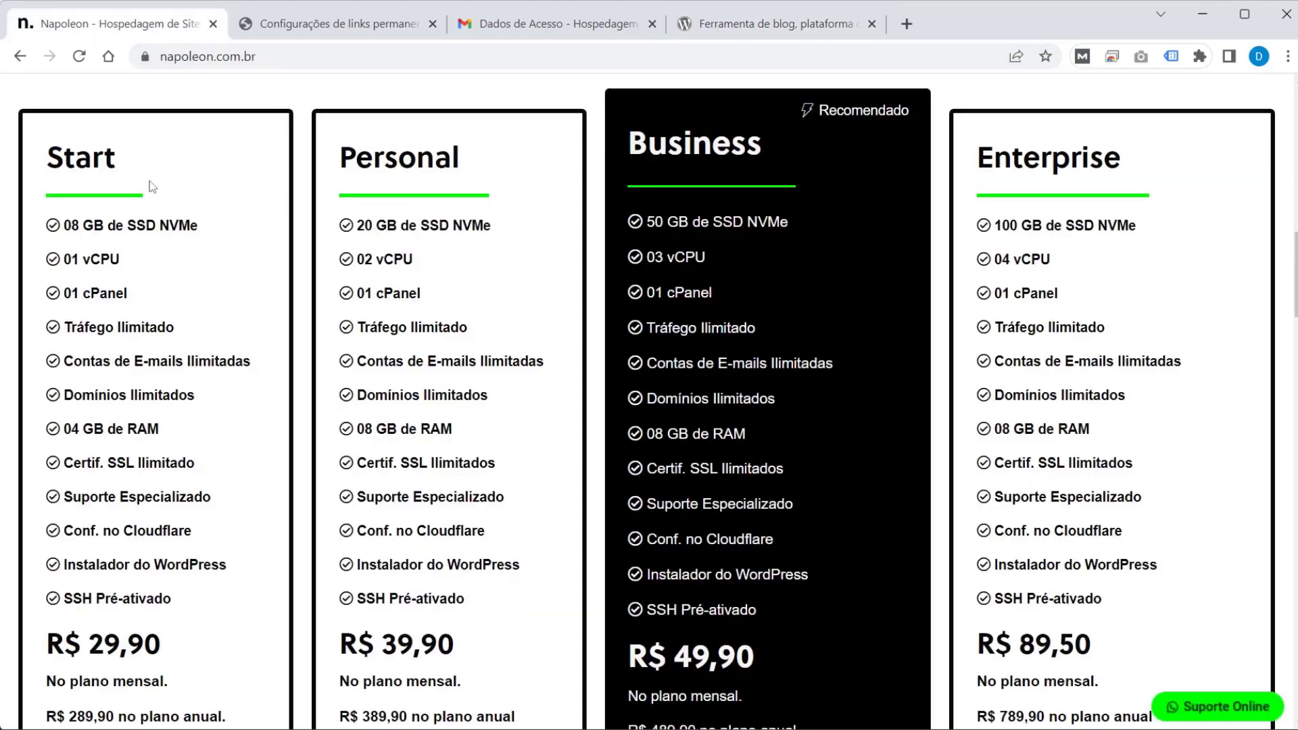
pyautogui.moveTo(49, 160); pyautogui.dragTo(94, 166)
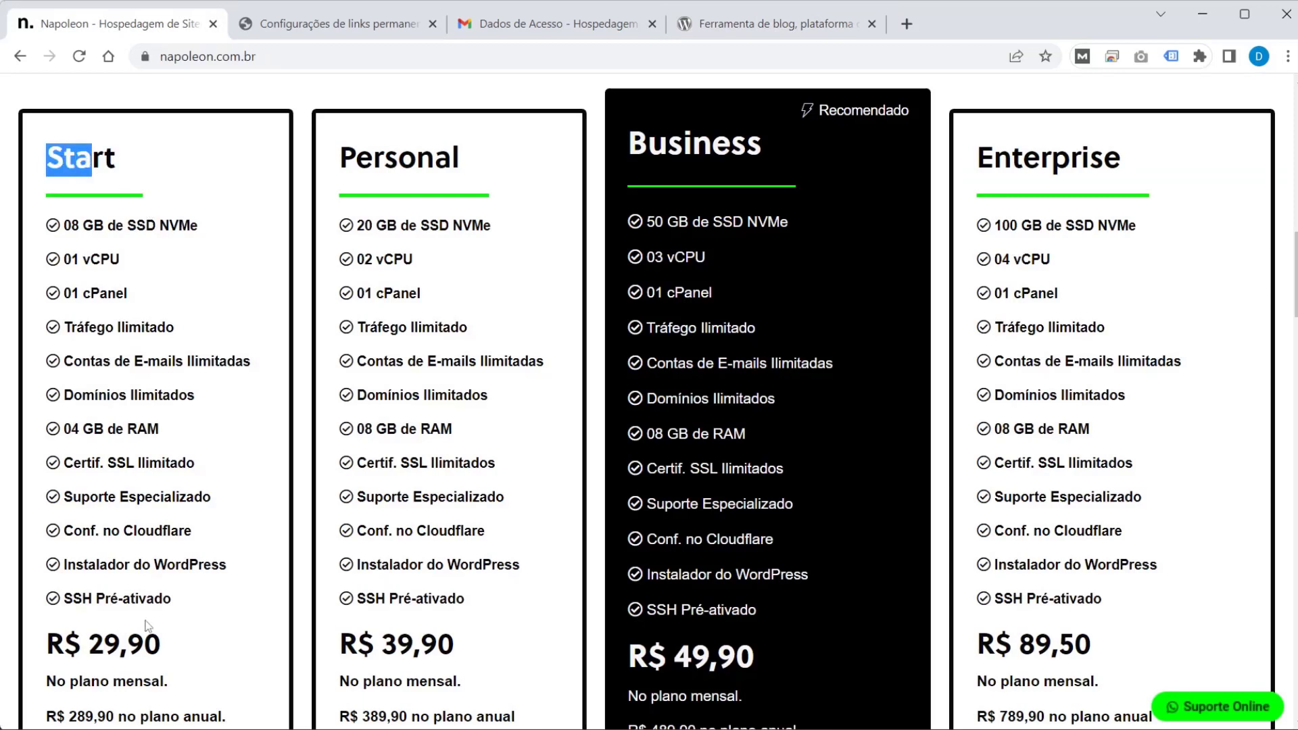
pyautogui.moveTo(174, 647); pyautogui.dragTo(94, 642)
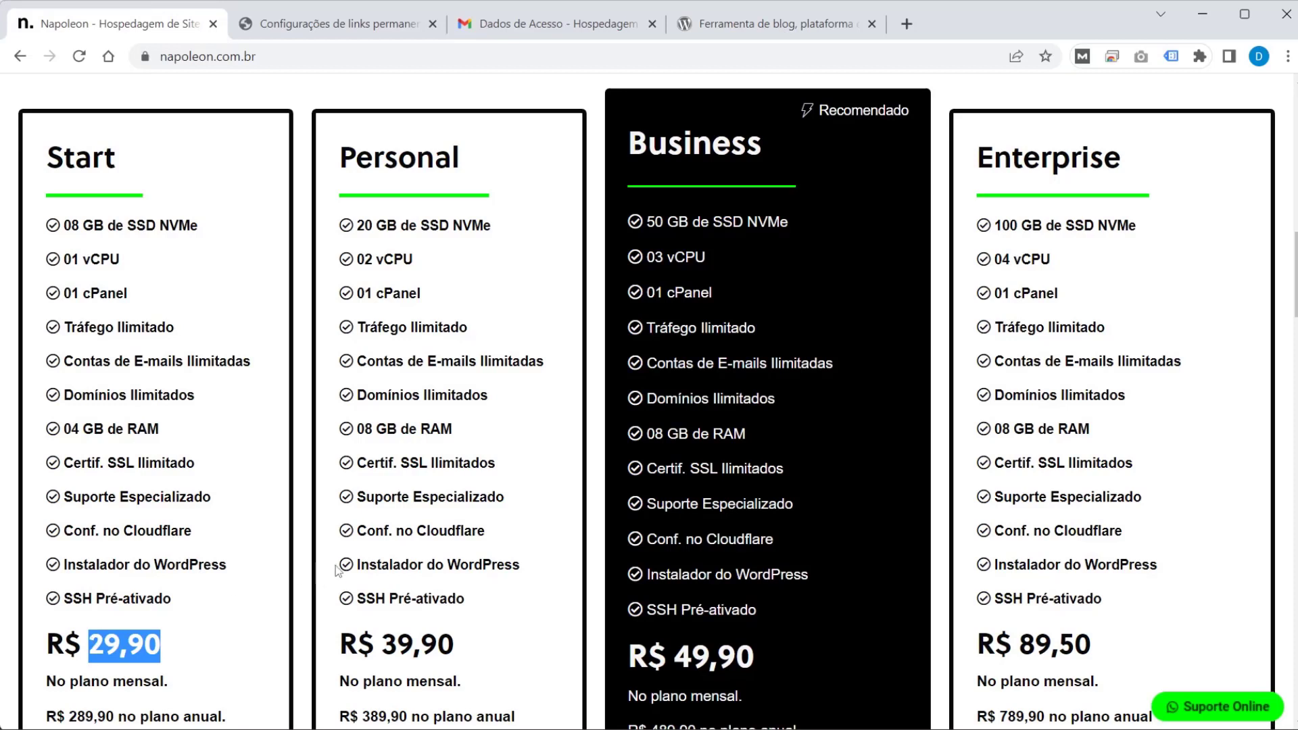
pyautogui.click(686, 35)
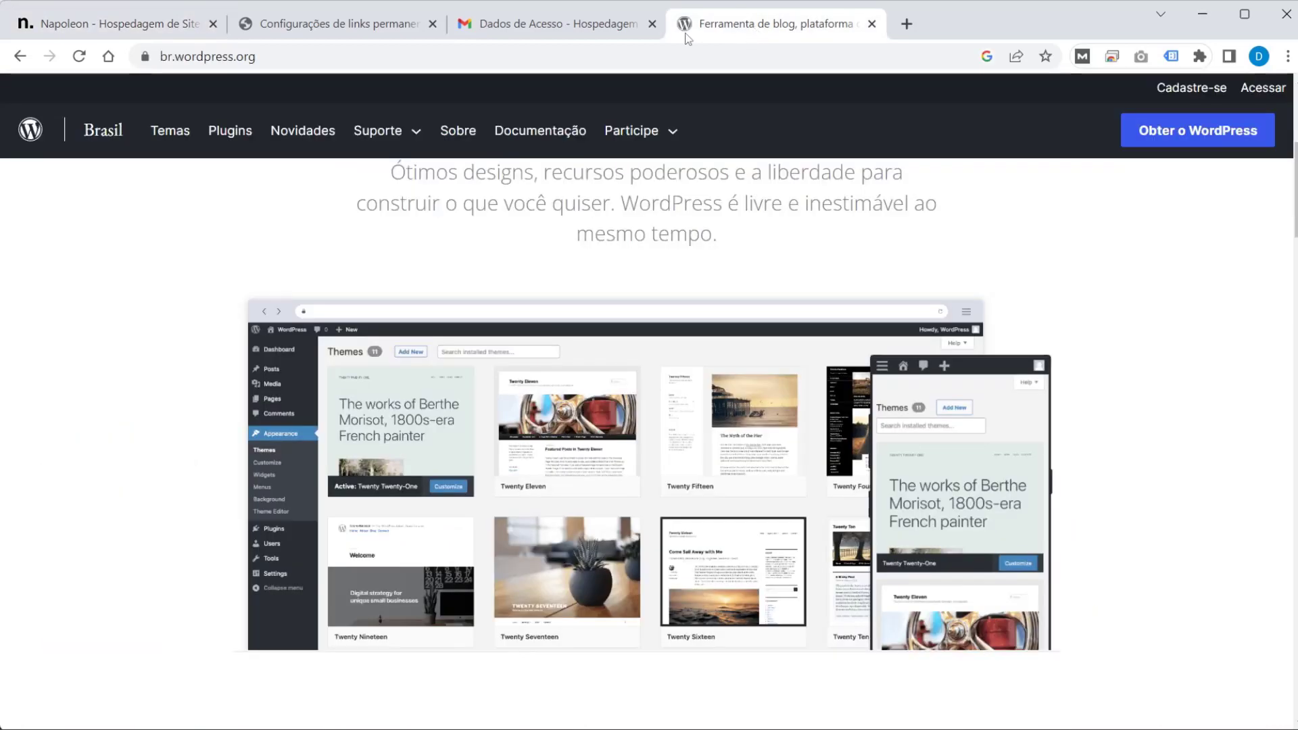
pyautogui.click(323, 26)
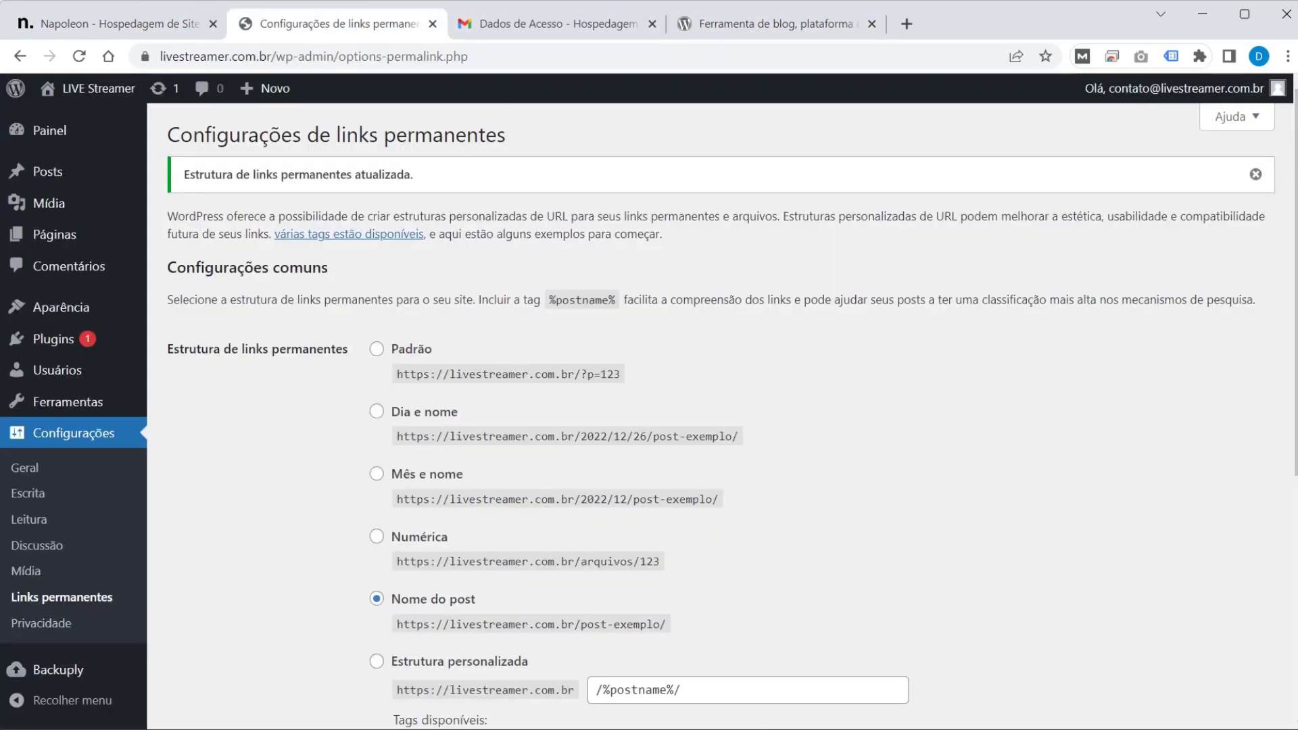
# Step: Switch to the Roteiro document in Word and copy the theme name OceanWP
pyautogui.hotkey('alt', 'Tab')
pyautogui.scroll(3, 439, 407)
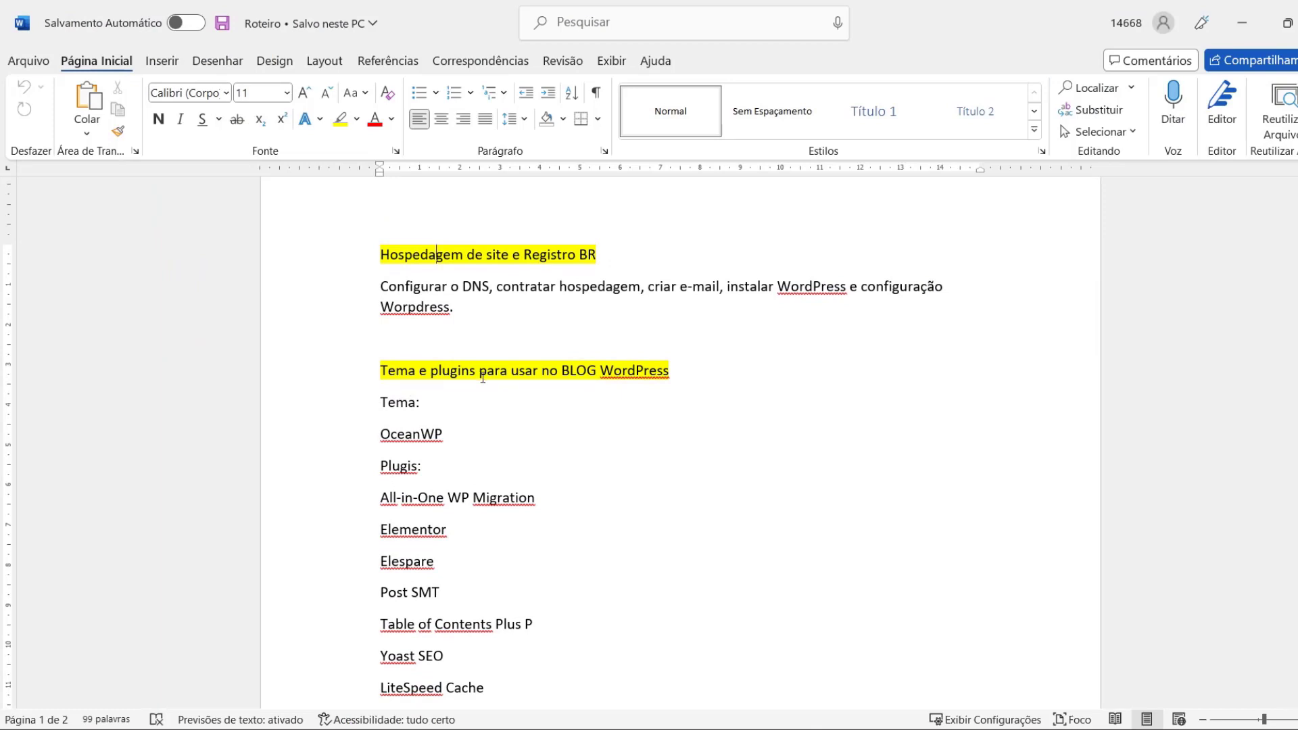
pyautogui.moveTo(380, 439); pyautogui.dragTo(443, 434)
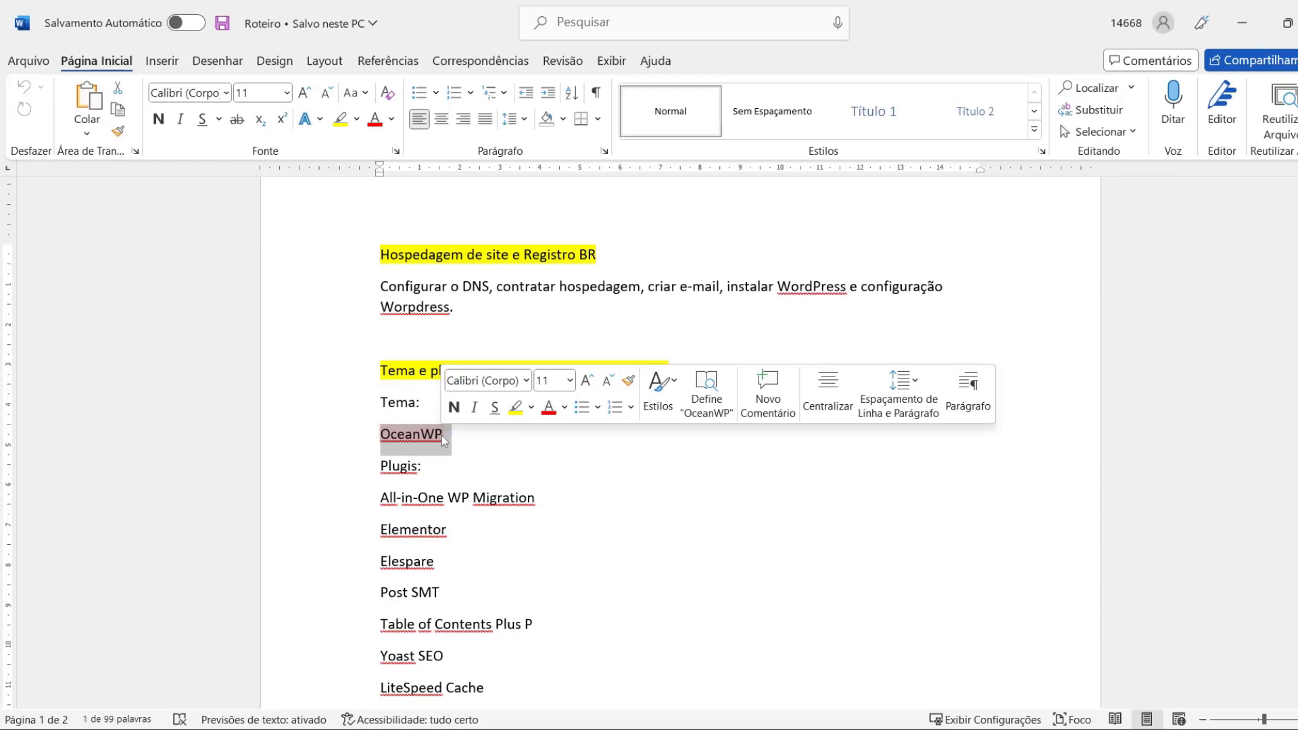
pyautogui.click(436, 463)
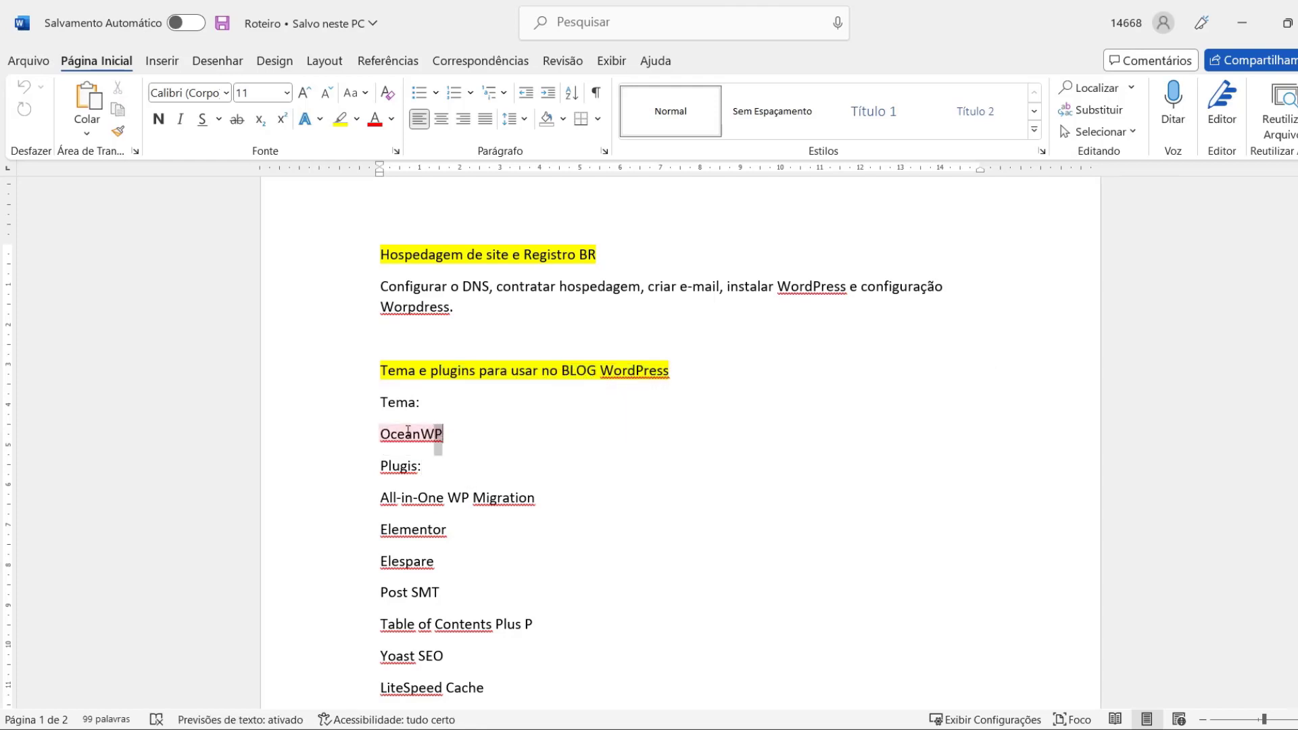
pyautogui.click(366, 434)
pyautogui.hotkey('ctrl', 'c')
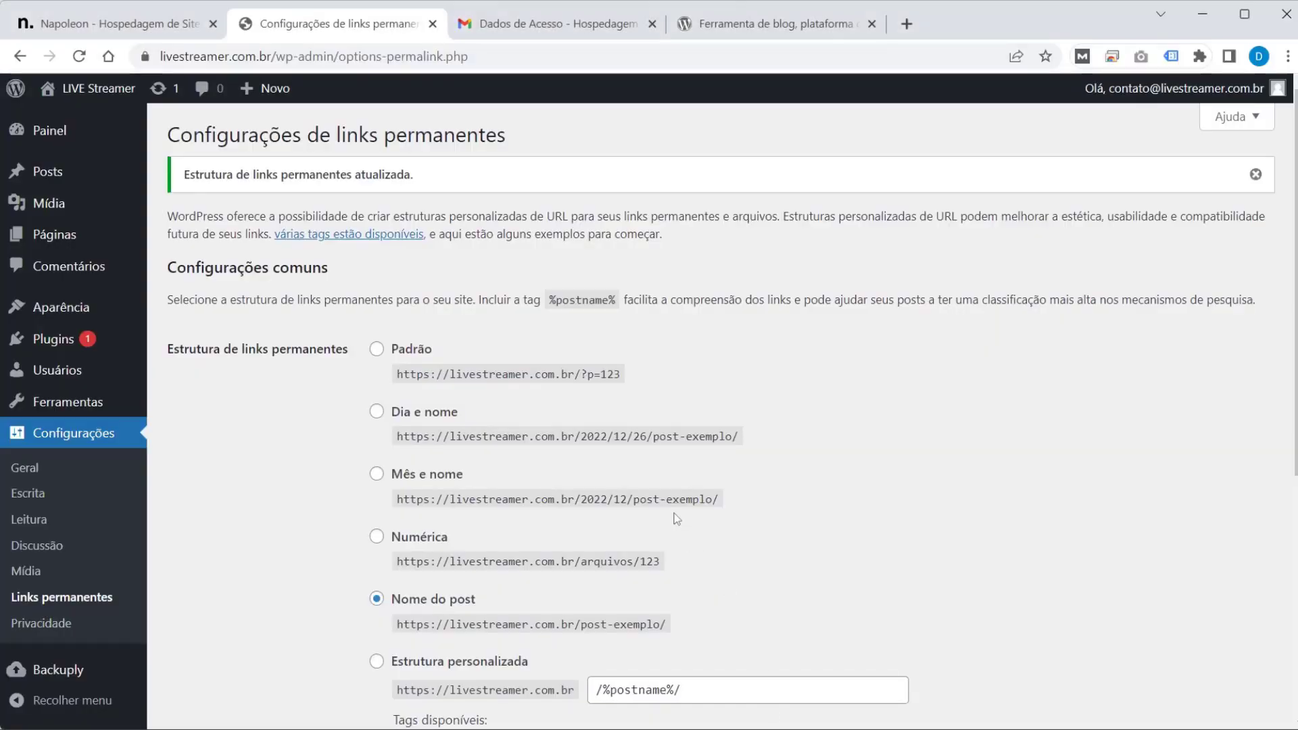
# Step: Return to the WordPress admin in Chrome, open the themes page and search the installed themes for OceanWP
pyautogui.moveTo(57, 313)
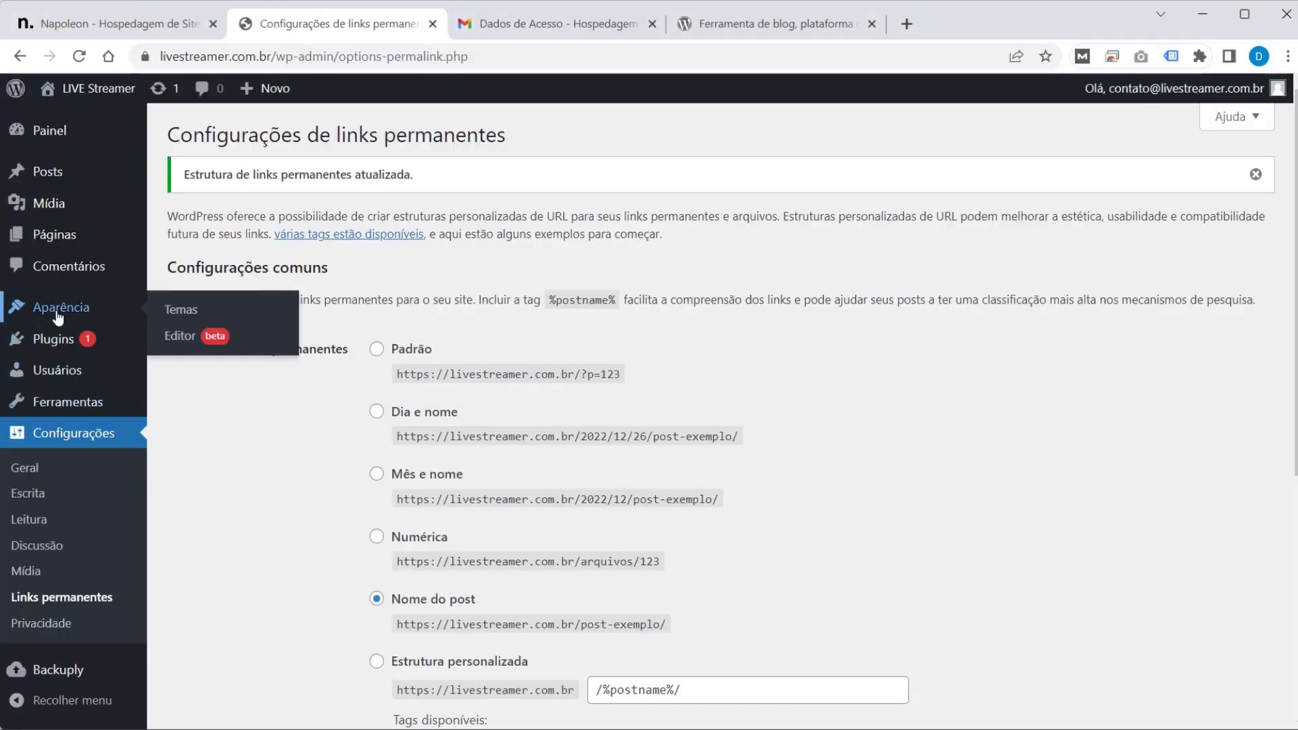
pyautogui.click(209, 315)
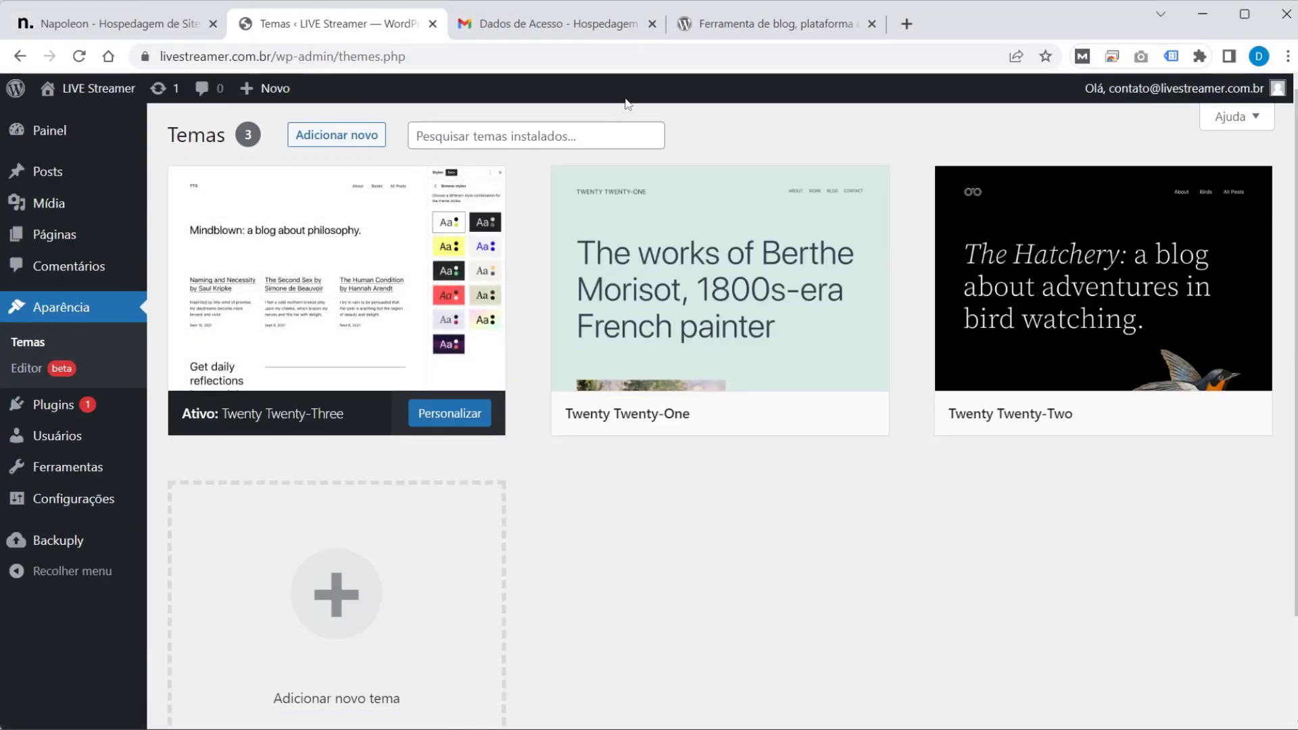
pyautogui.click(564, 124)
pyautogui.write('OceanWP')
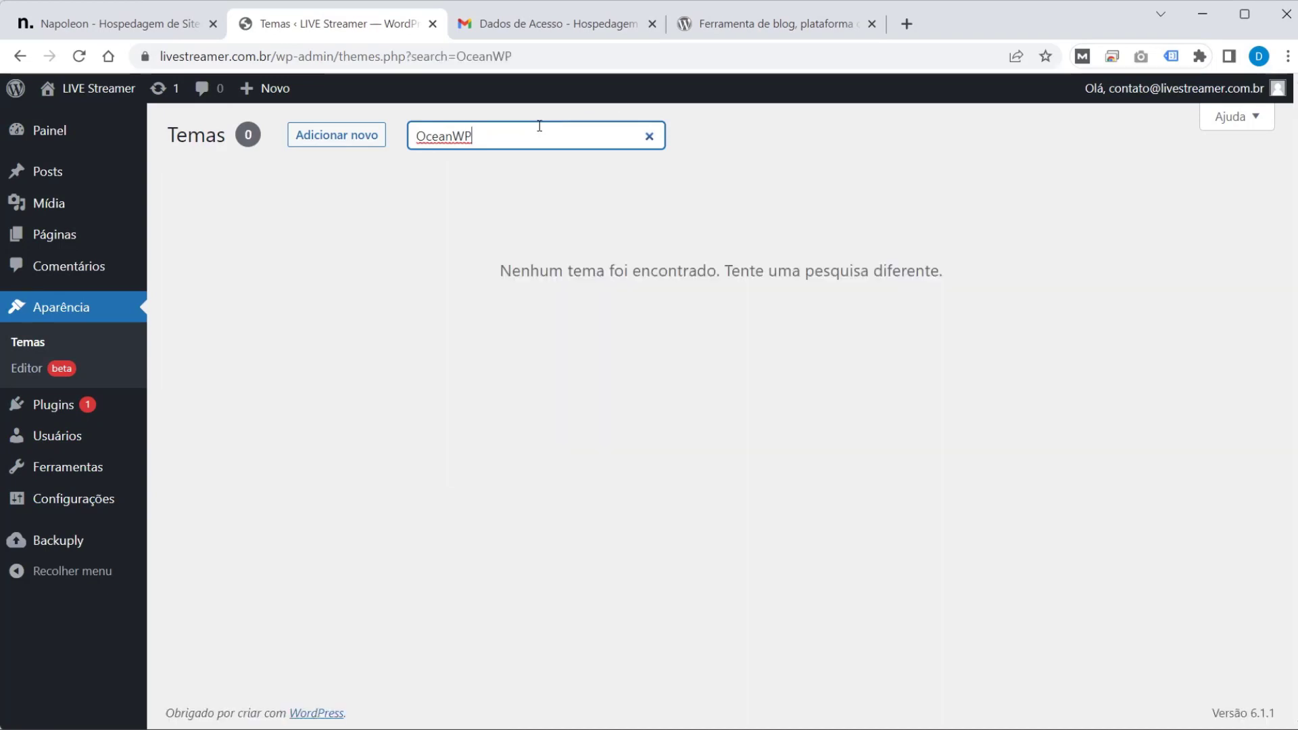
# Step: Find the OceanWP theme among the themes available to add, install it and activate it
pyautogui.click(338, 134)
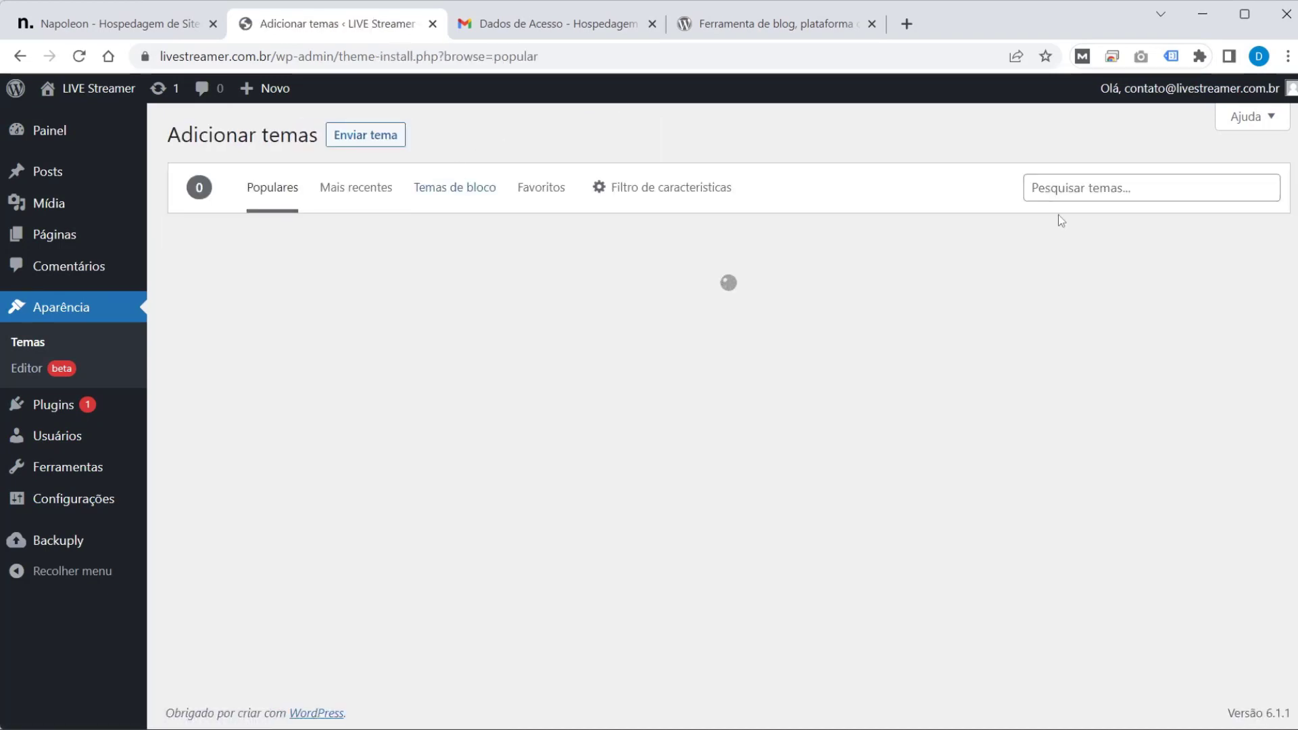
pyautogui.click(1086, 190)
pyautogui.hotkey('ctrl', 'v')
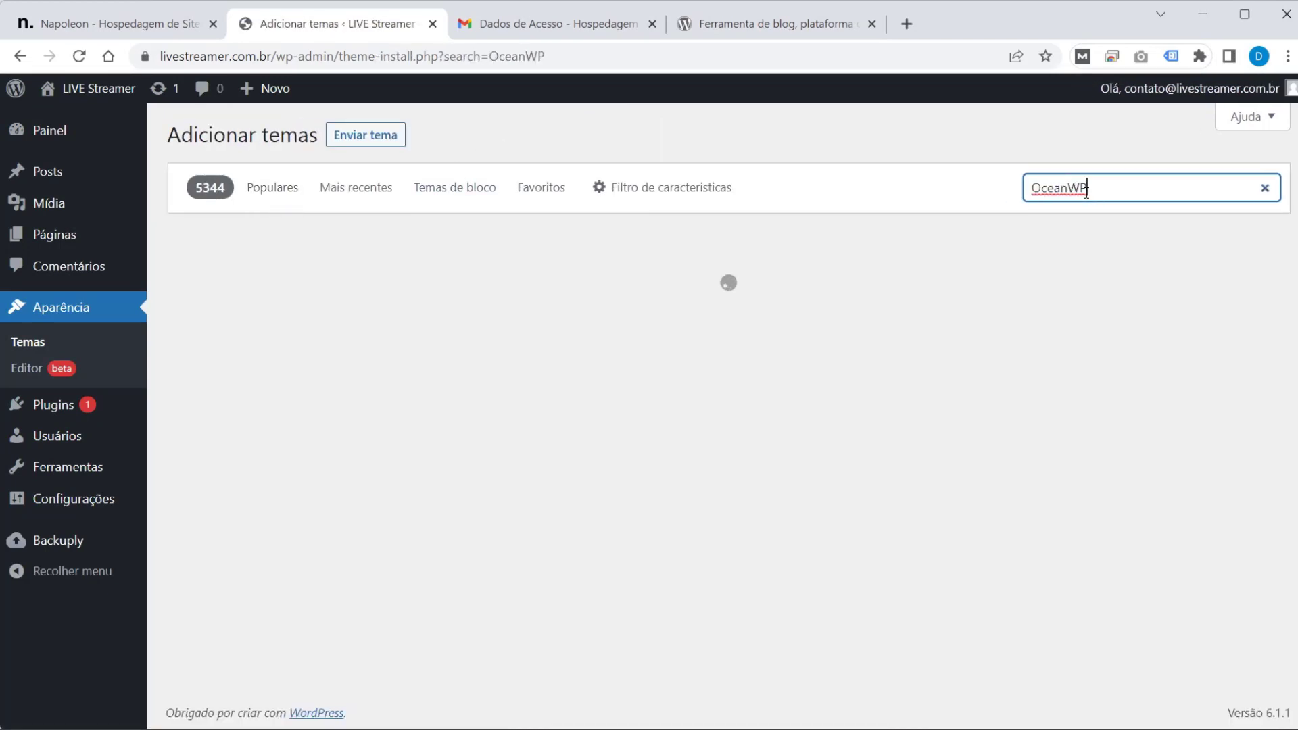
pyautogui.click(371, 490)
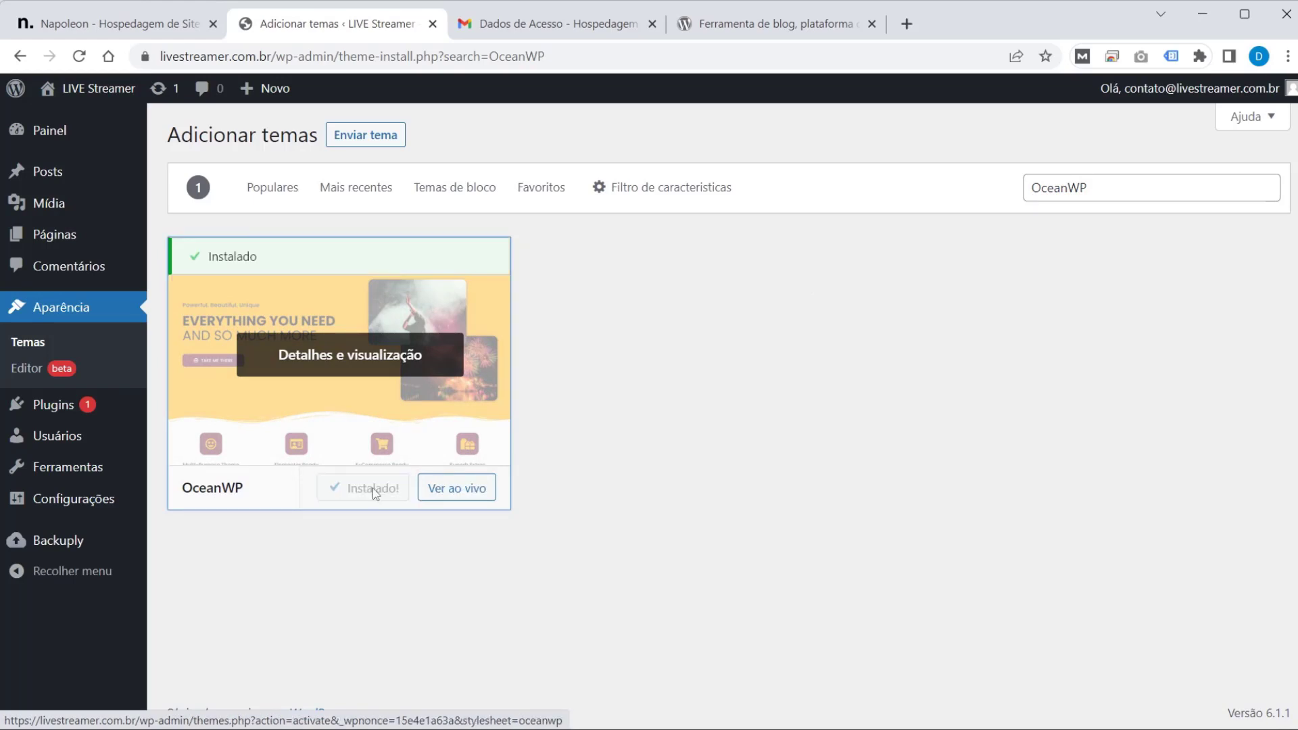
pyautogui.click(373, 494)
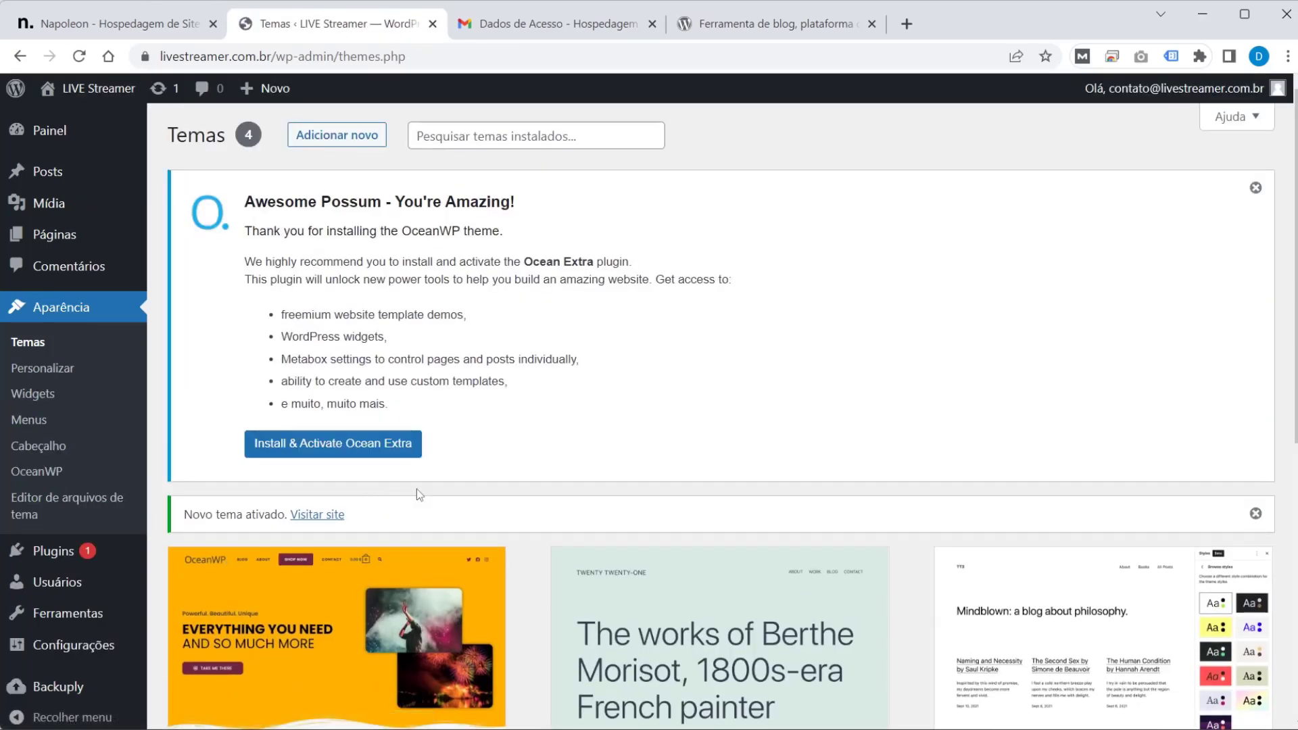
# Step: Delete the installed Twenty Twenty-One theme and confirm the deletion
pyautogui.scroll(-4, 439, 448)
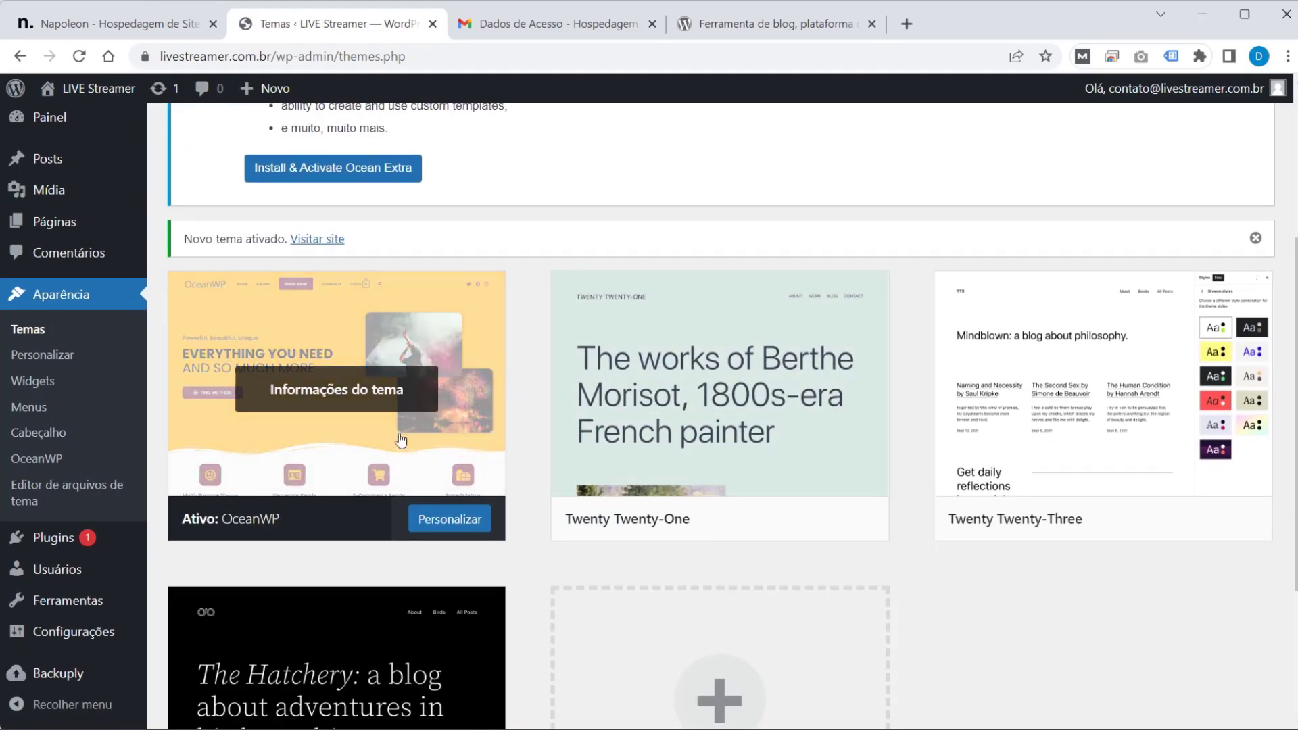
pyautogui.click(656, 476)
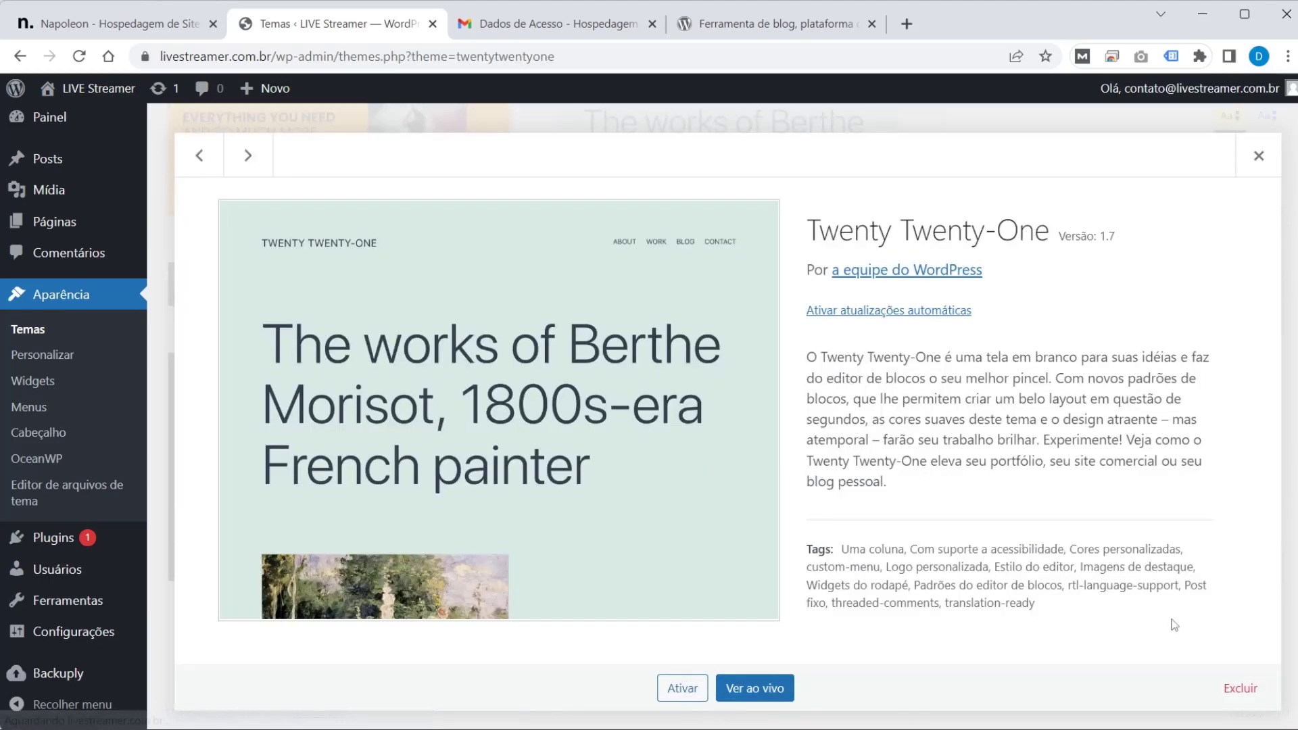
pyautogui.click(1239, 687)
pyautogui.click(734, 195)
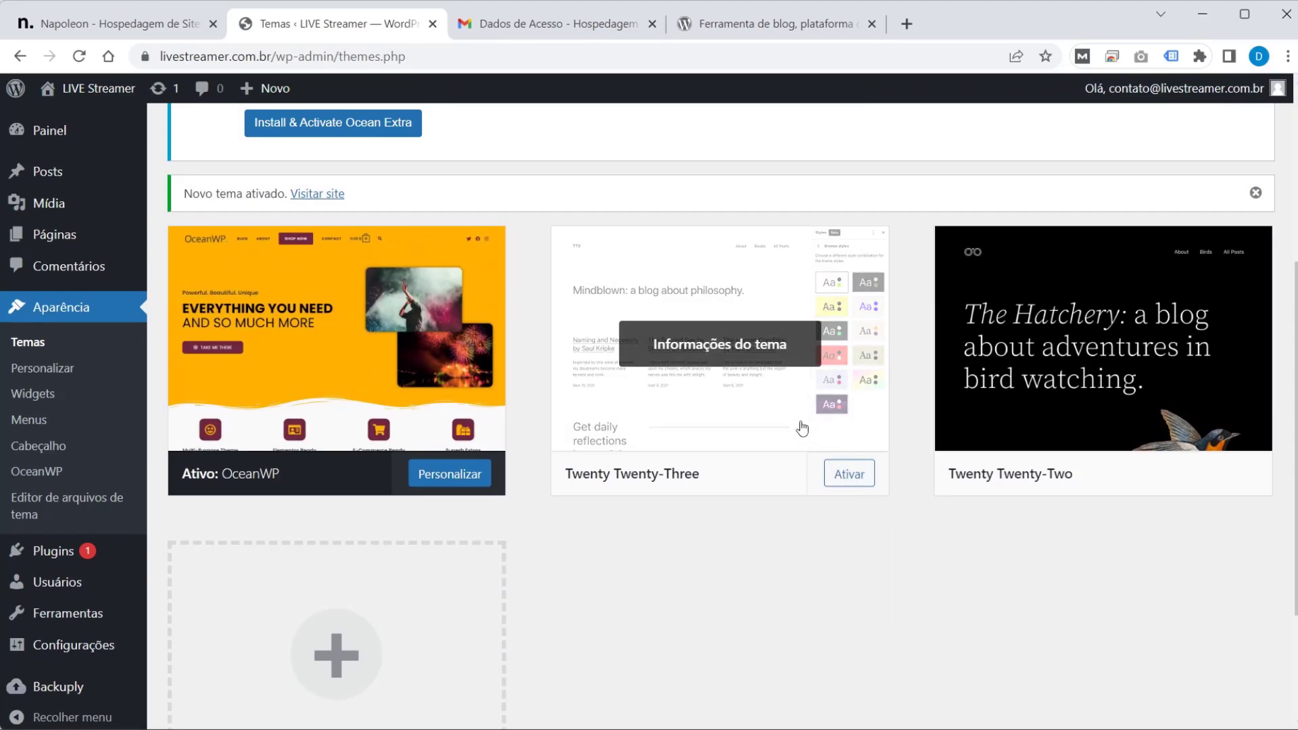
# Step: Delete the installed Twenty Twenty-Three theme and confirm the deletion
pyautogui.click(801, 428)
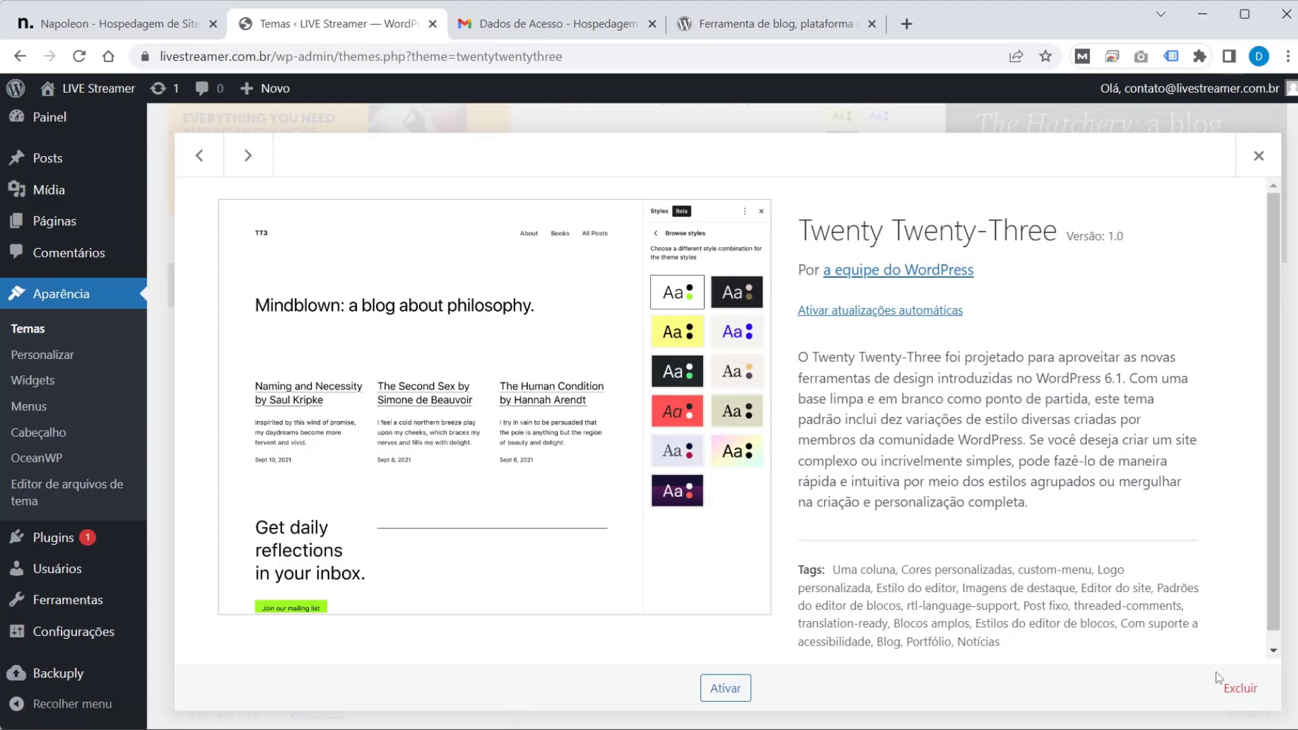
pyautogui.click(1239, 688)
pyautogui.click(742, 204)
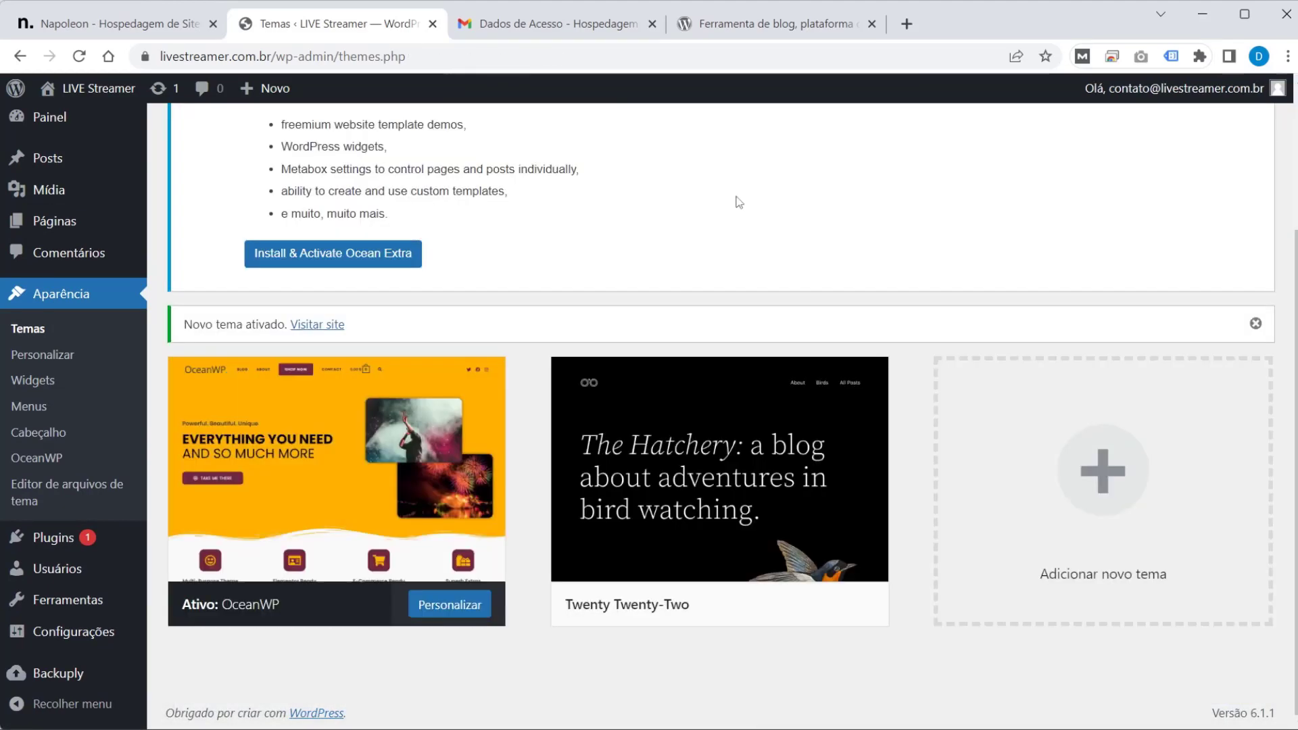
# Step: Delete the installed Twenty Twenty-Two theme and confirm the deletion
pyautogui.click(716, 473)
pyautogui.click(1239, 687)
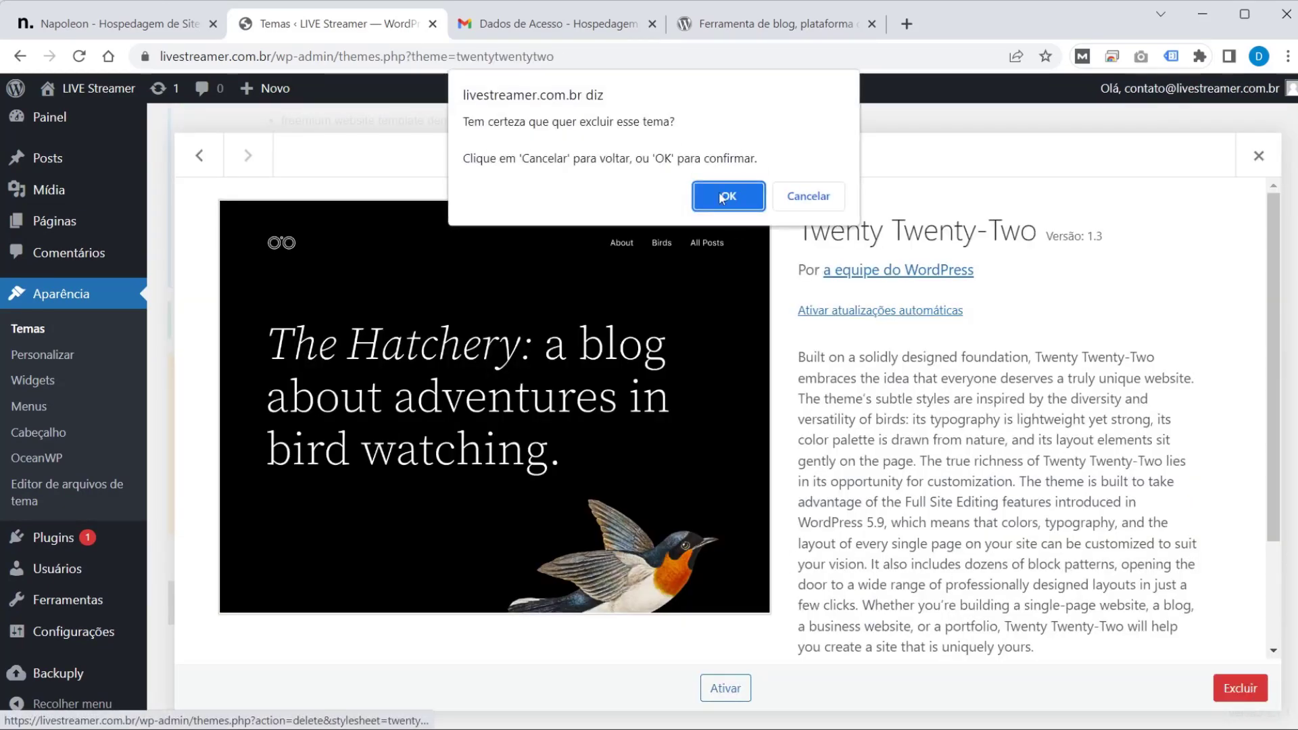
pyautogui.click(722, 201)
pyautogui.scroll(3, 706, 434)
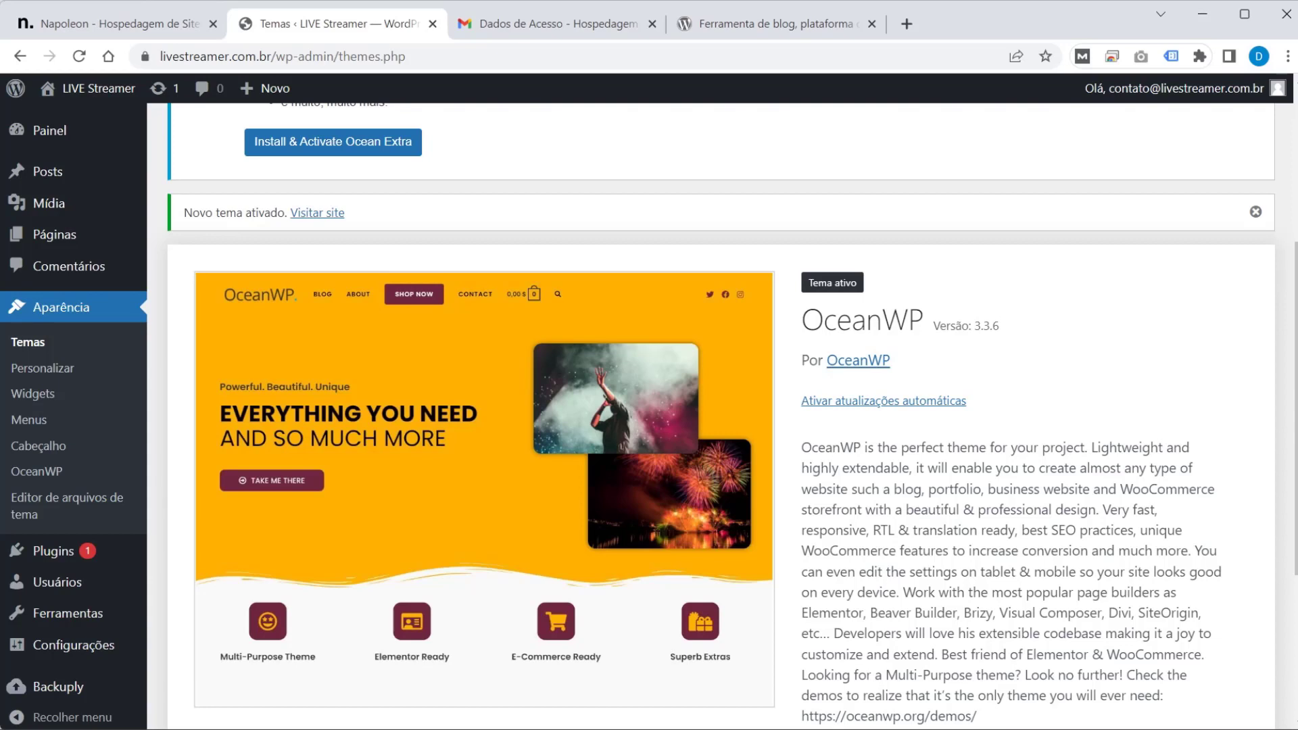
# Step: Open the installed plugins page, and copy the plugin name All-in-One WP Migration from the Roteiro document in Word
pyautogui.click(51, 551)
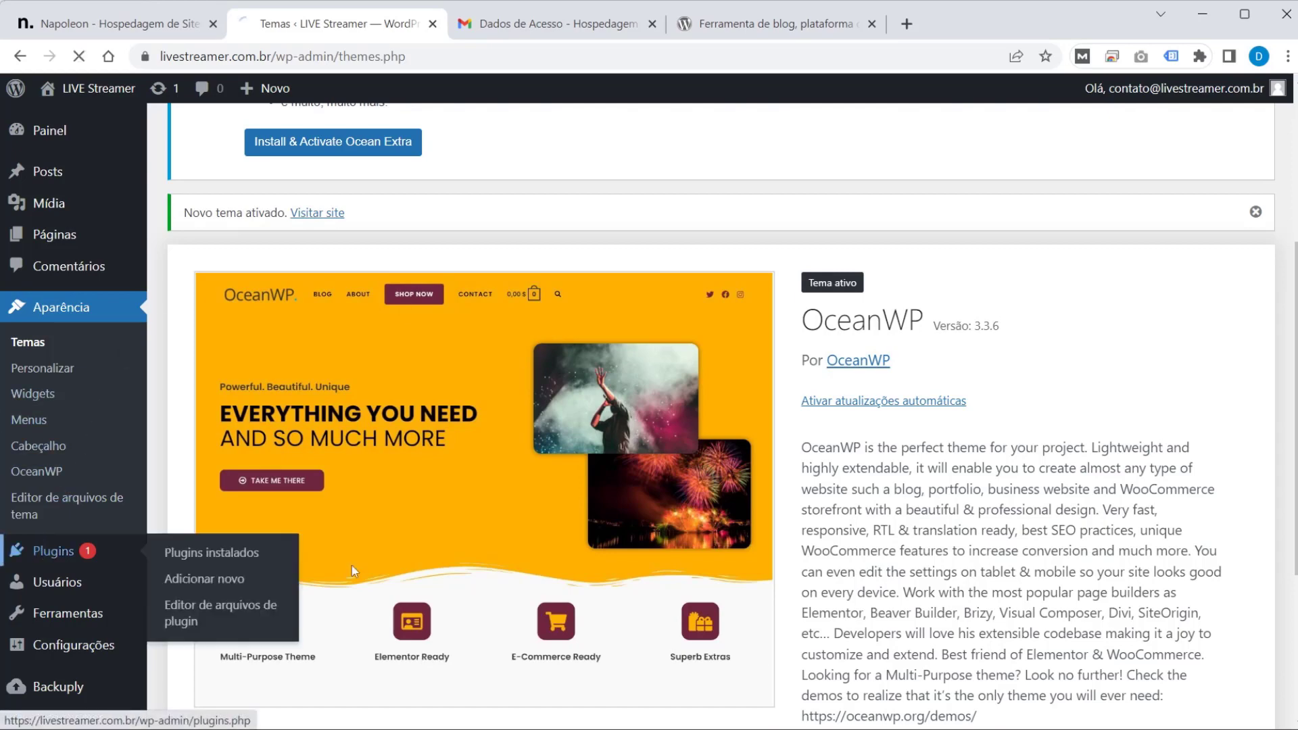
pyautogui.hotkey('alt', 'Tab')
pyautogui.scroll(-3, 588, 376)
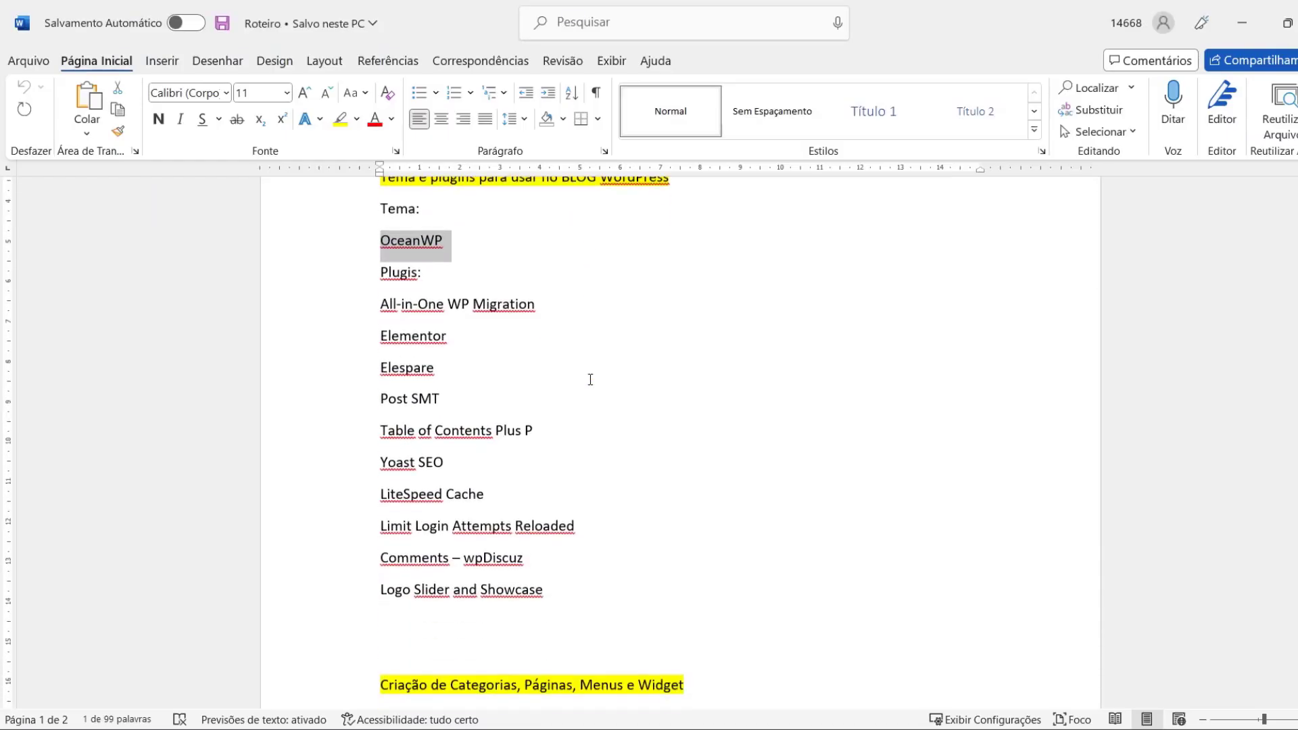
pyautogui.click(533, 300)
pyautogui.moveTo(537, 298); pyautogui.dragTo(379, 297)
pyautogui.hotkey('ctrl', 'c')
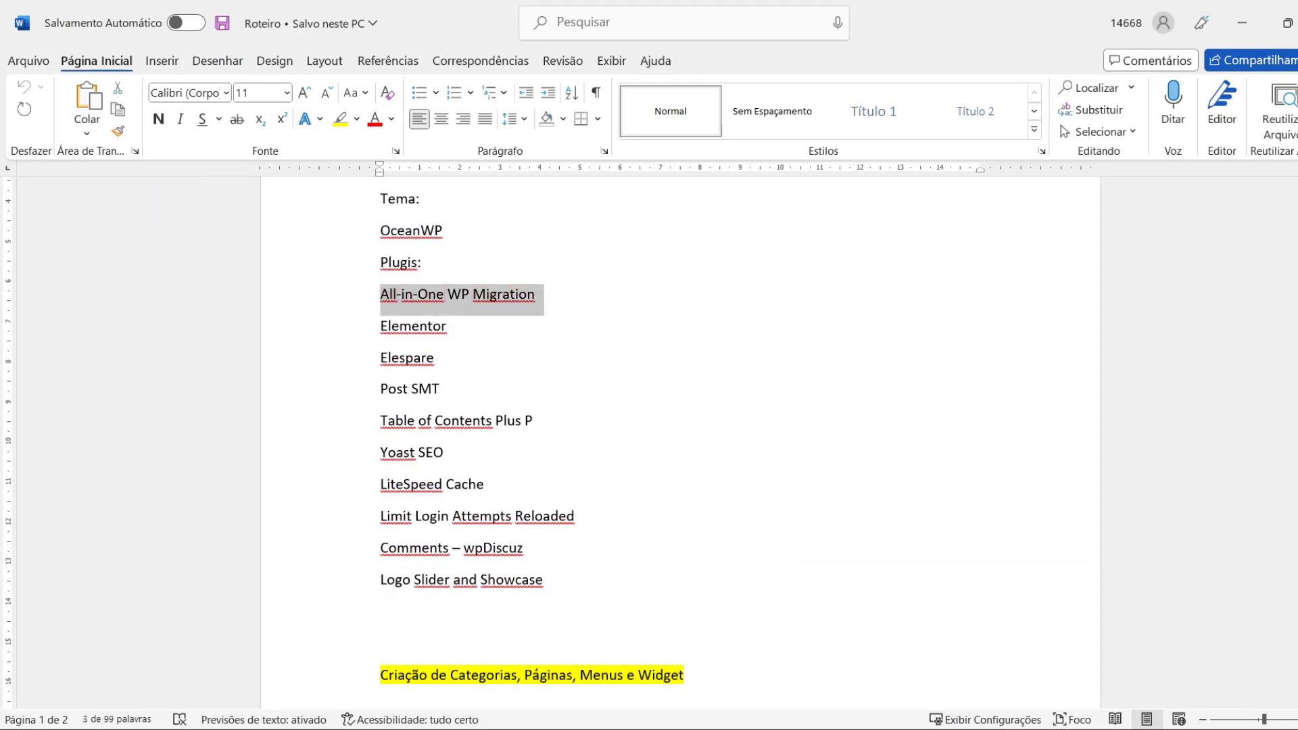
# Step: Back in Chrome, delete the Akismet Anti-Spam and Hello Dolly plugins and dismiss the Ocean Extra recommendation notice
pyautogui.hotkey('alt', 'Tab')
pyautogui.scroll(-5, 619, 405)
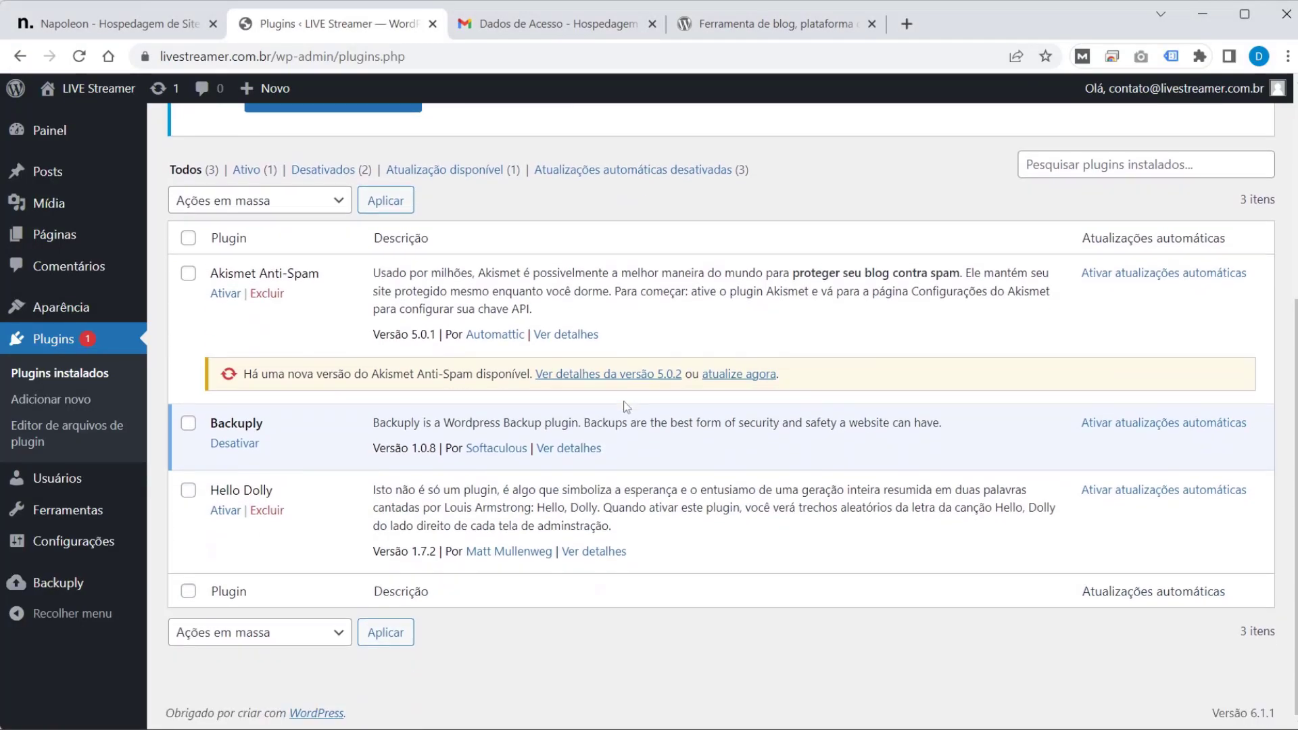
pyautogui.click(276, 298)
pyautogui.click(744, 163)
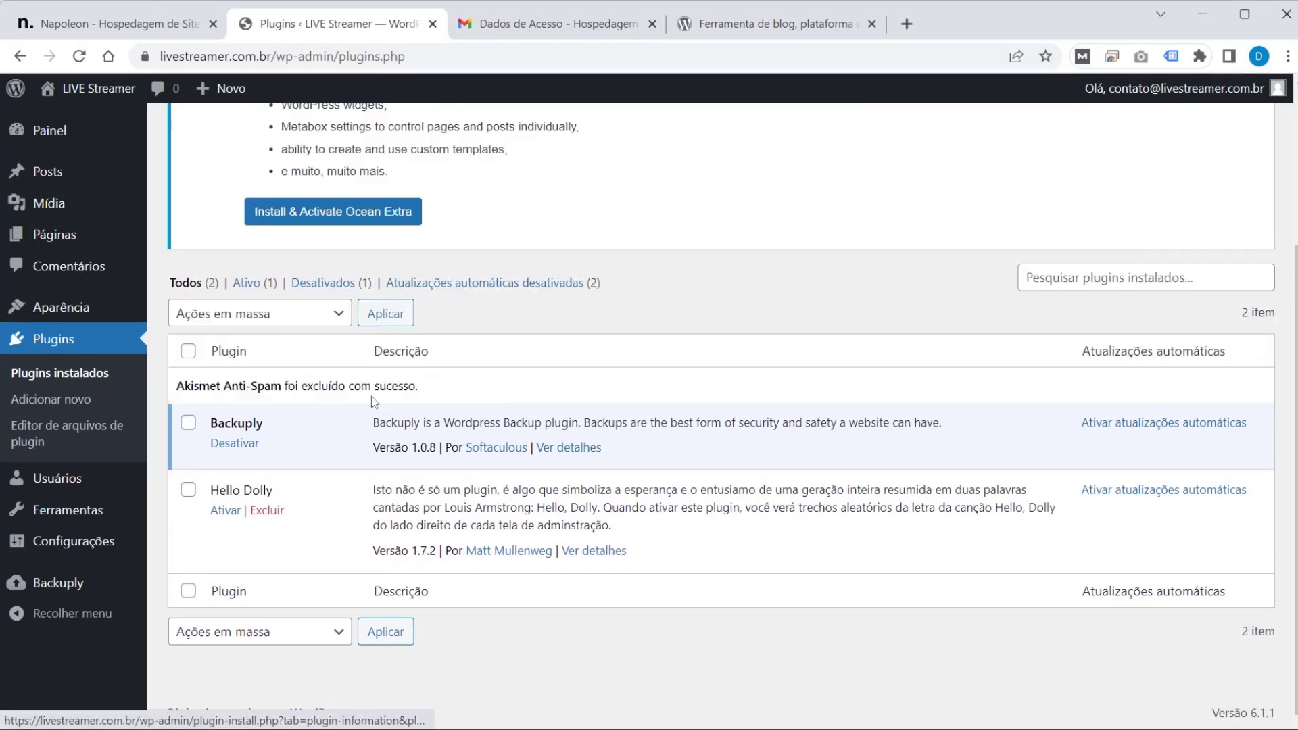
pyautogui.click(267, 510)
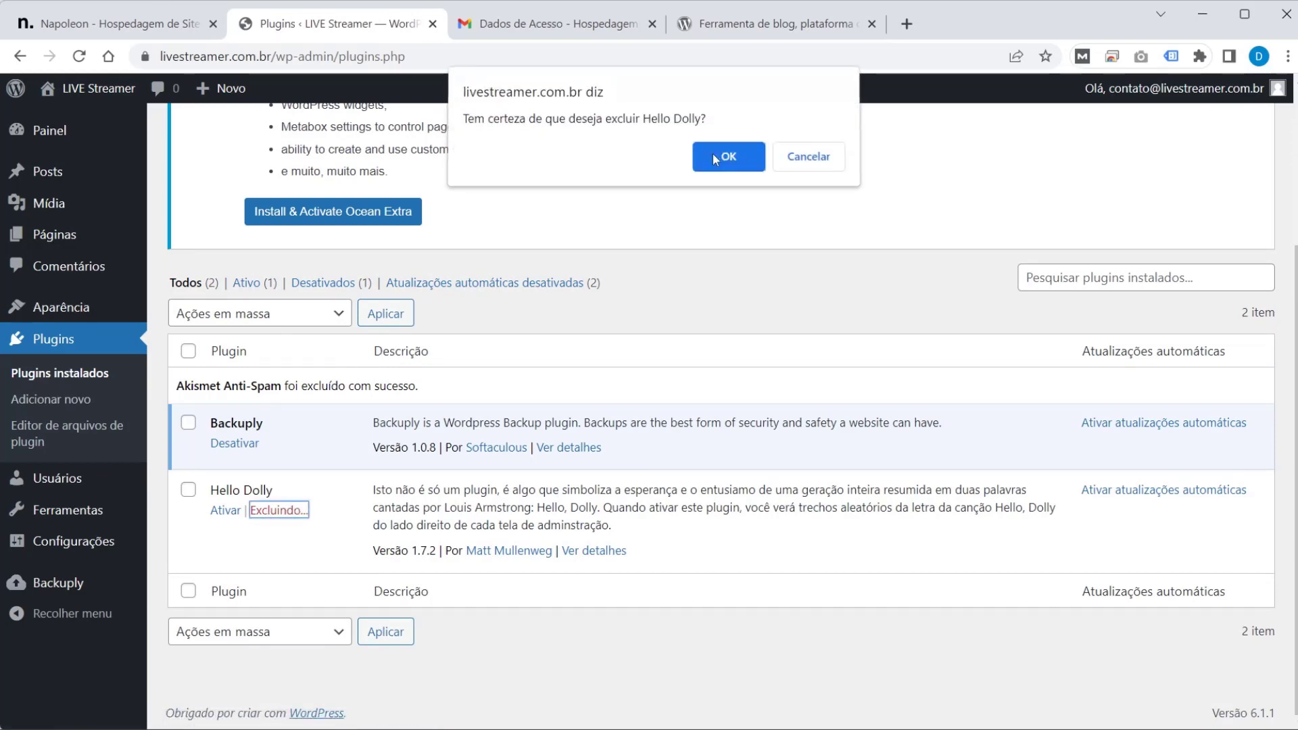
pyautogui.click(713, 153)
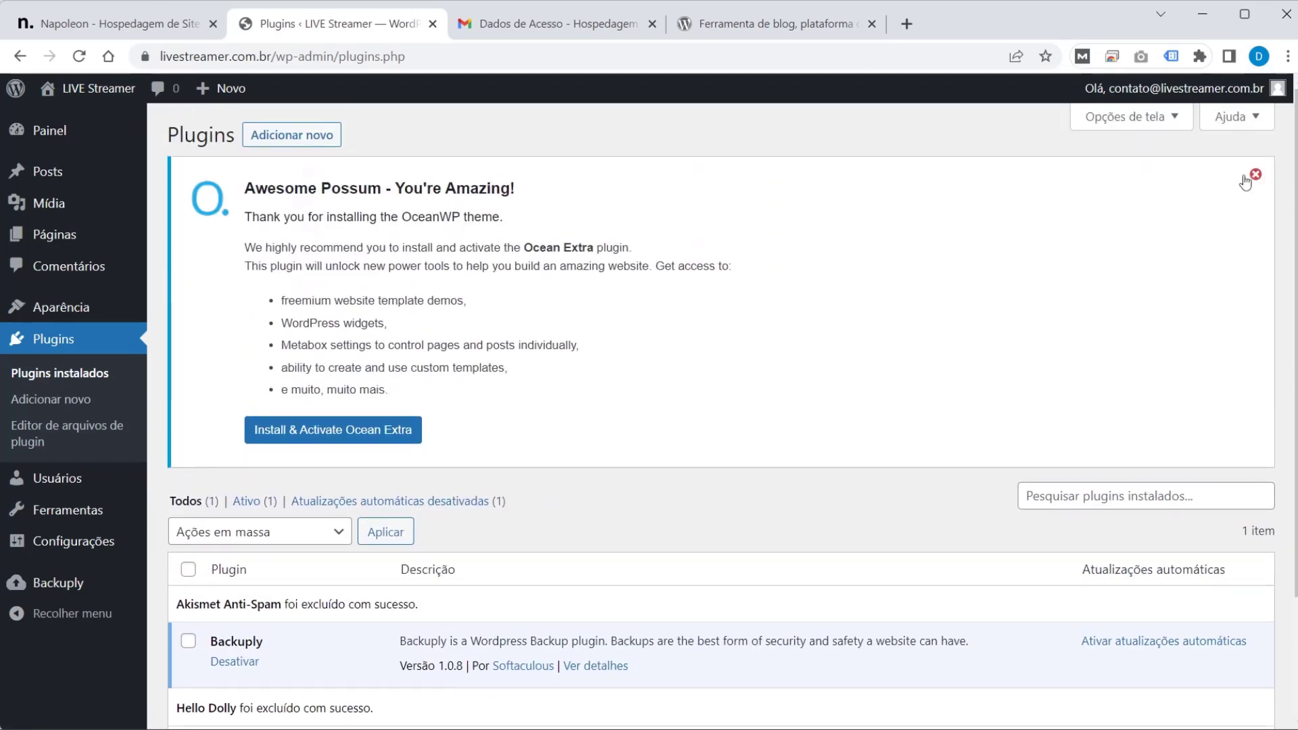
pyautogui.click(1255, 175)
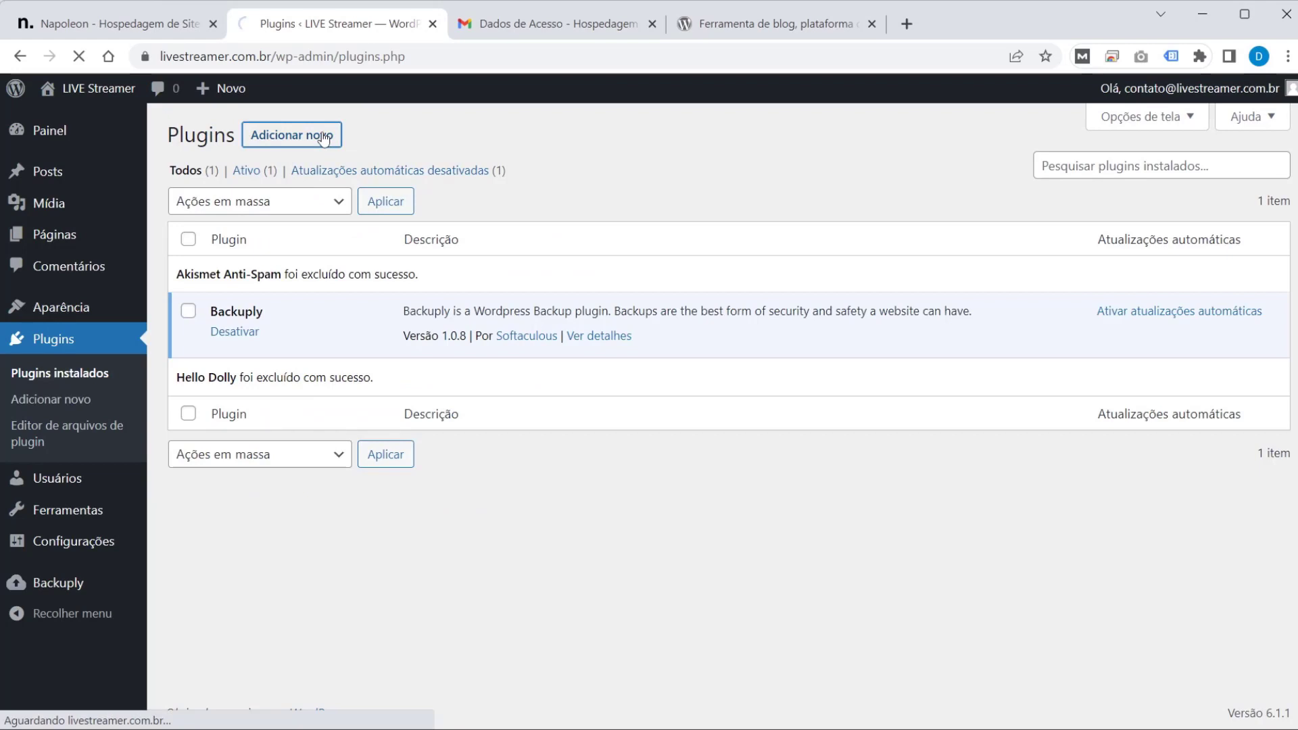
# Step: Search the plugins available to add for All-in-One WP Migration, then install and activate it
pyautogui.click(291, 134)
pyautogui.click(1078, 193)
pyautogui.hotkey('ctrl', 'v')
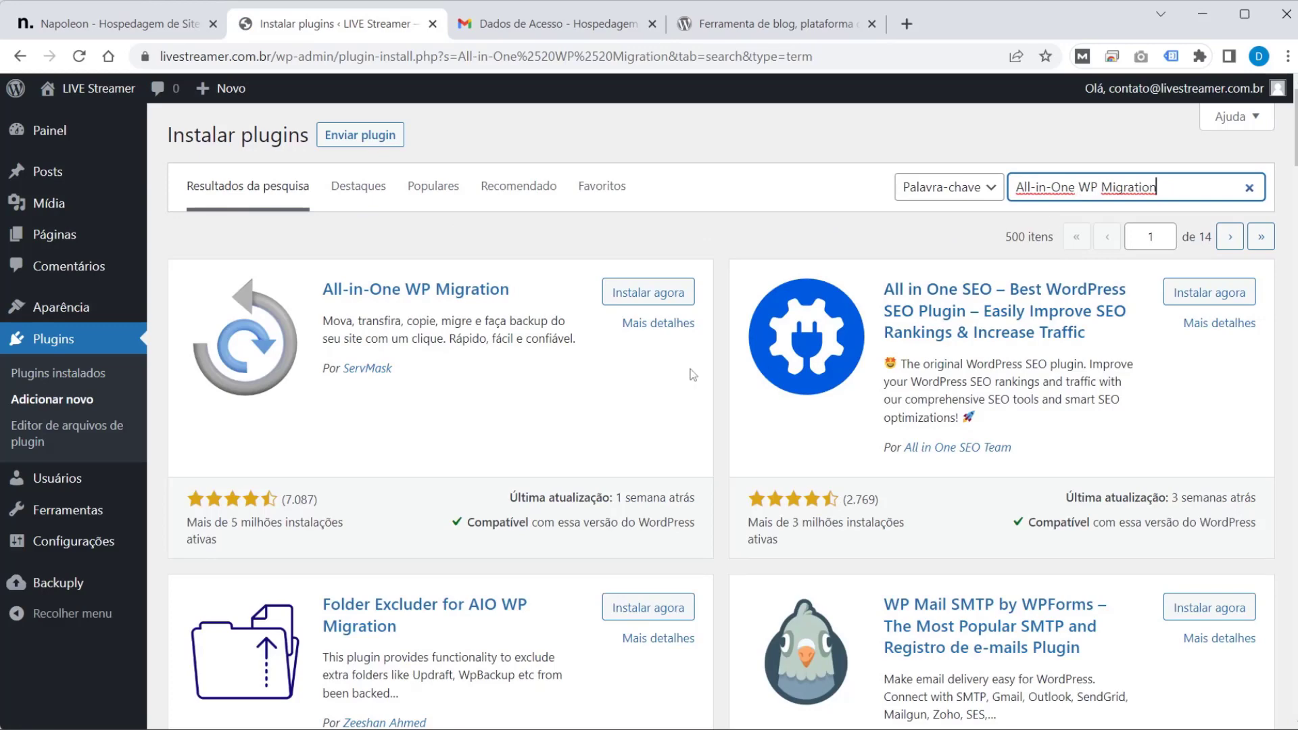
pyautogui.click(647, 292)
pyautogui.click(647, 292)
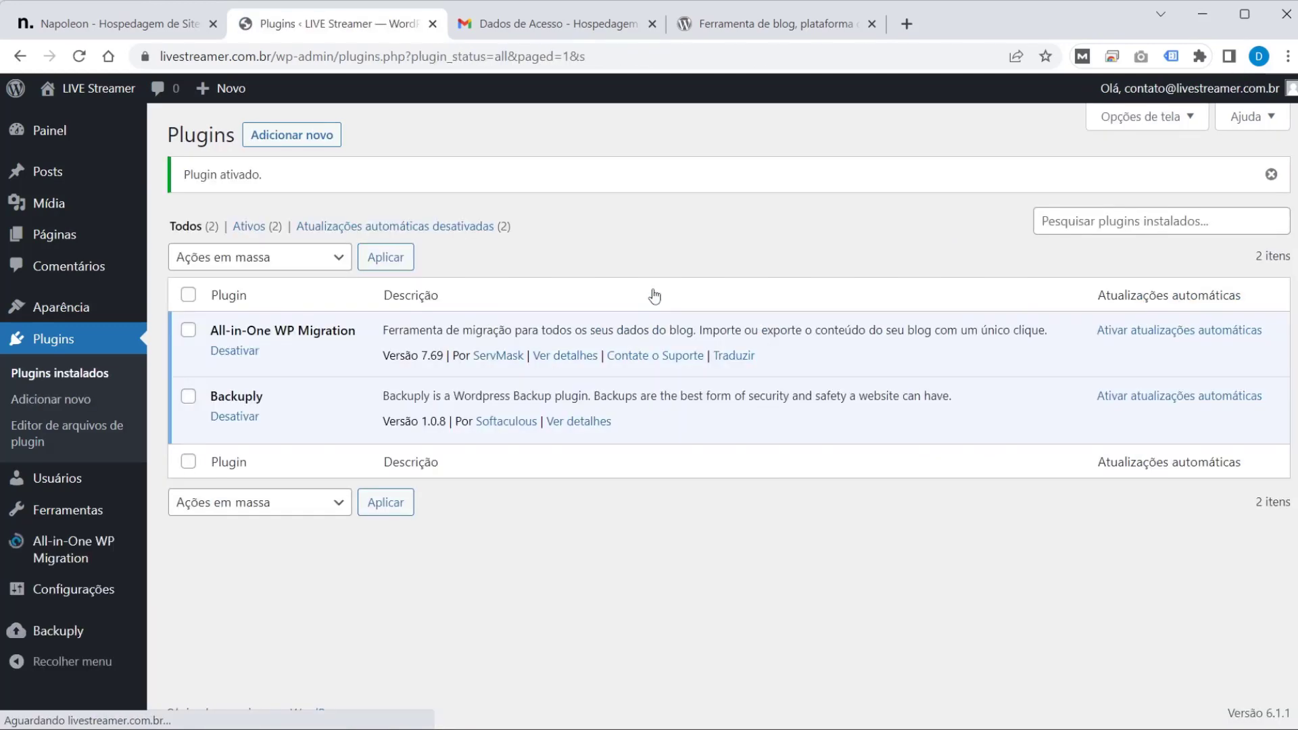
# Step: Copy the plugin name Elementor from the Roteiro document in Word, and search for it among the plugins to add in Chrome
pyautogui.hotkey('alt', 'Tab')
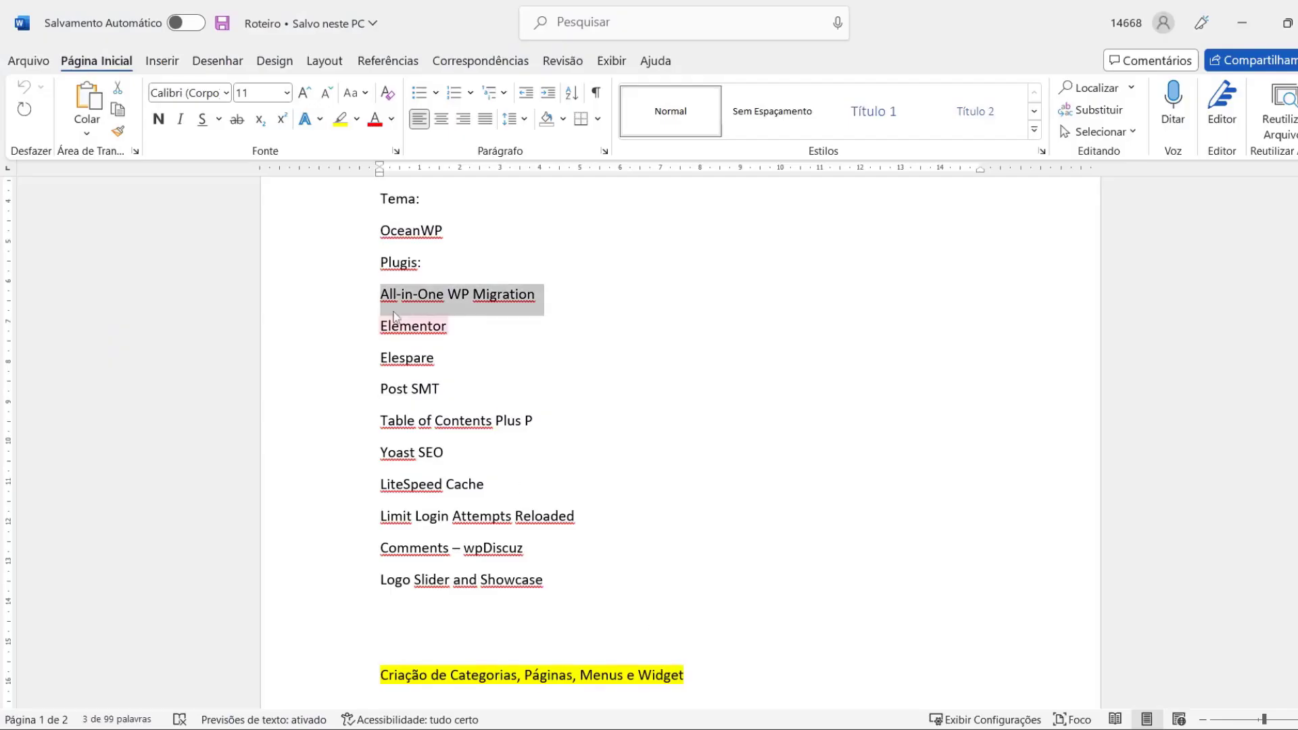
pyautogui.tripleClick(451, 322)
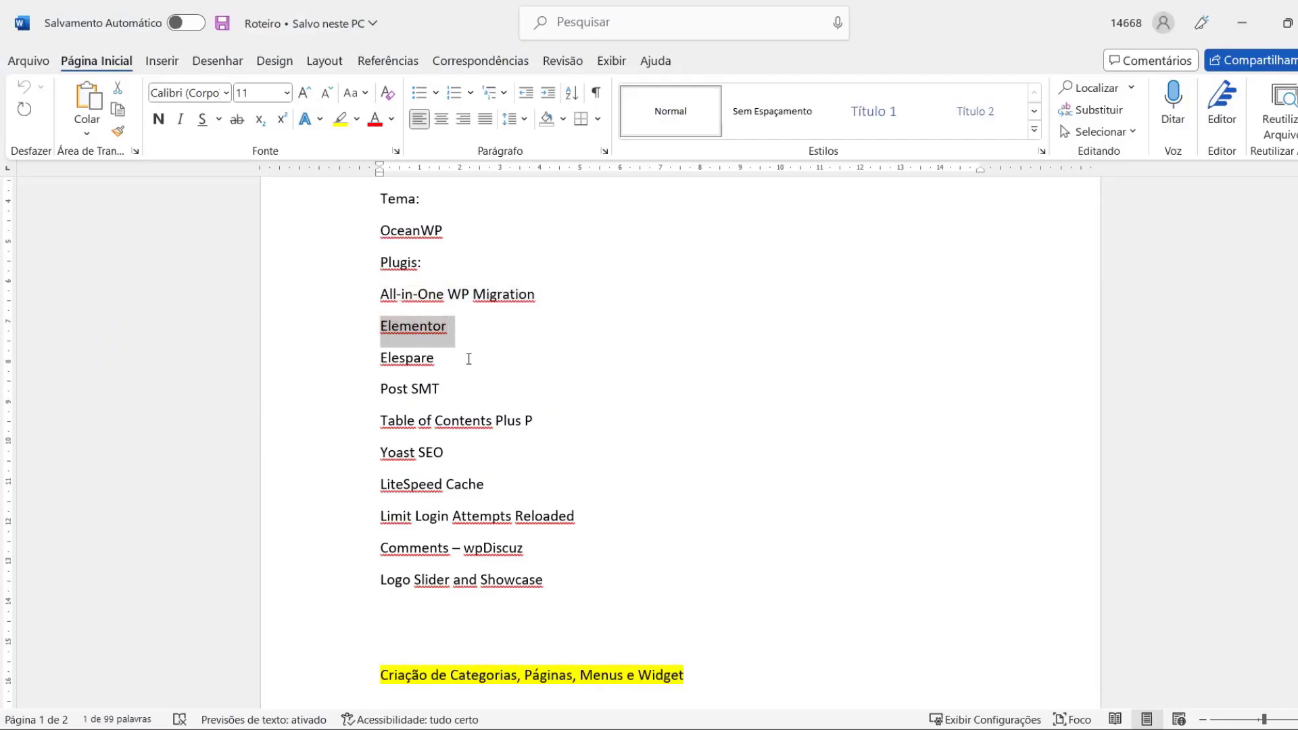
pyautogui.hotkey('alt', 'Tab')
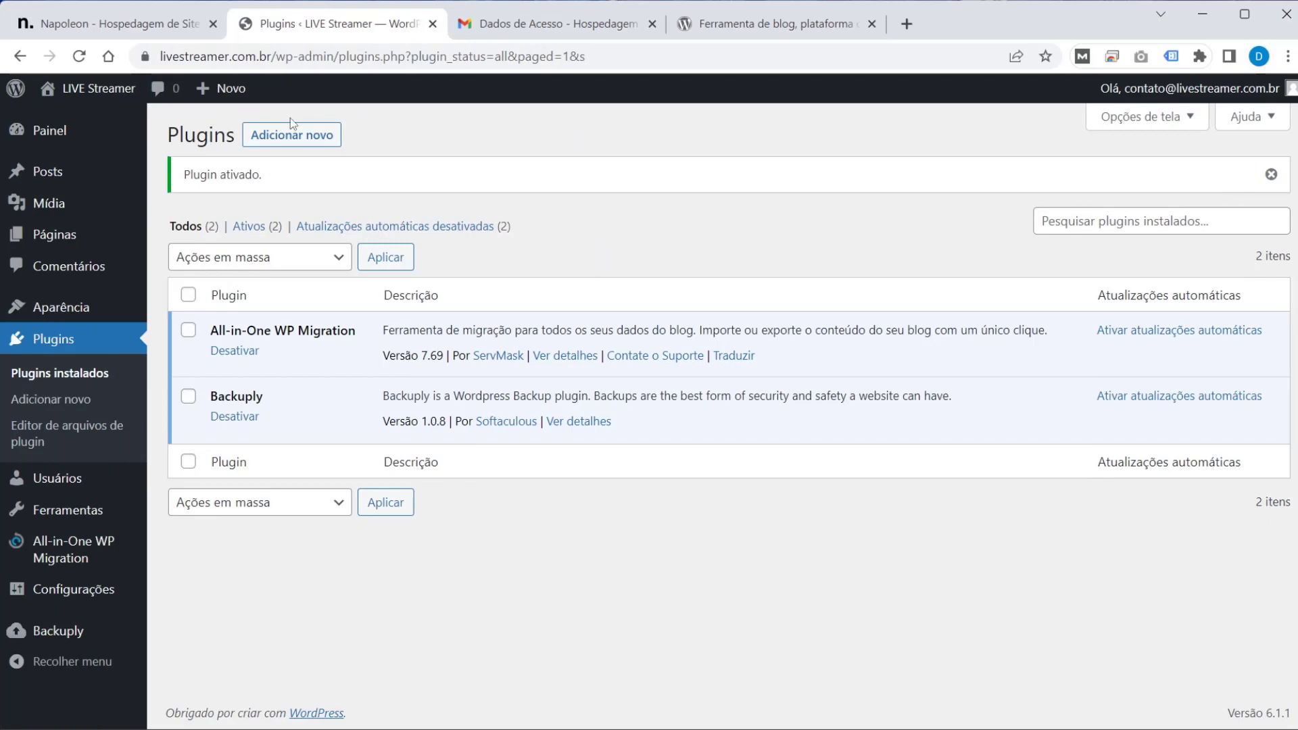
pyautogui.click(318, 147)
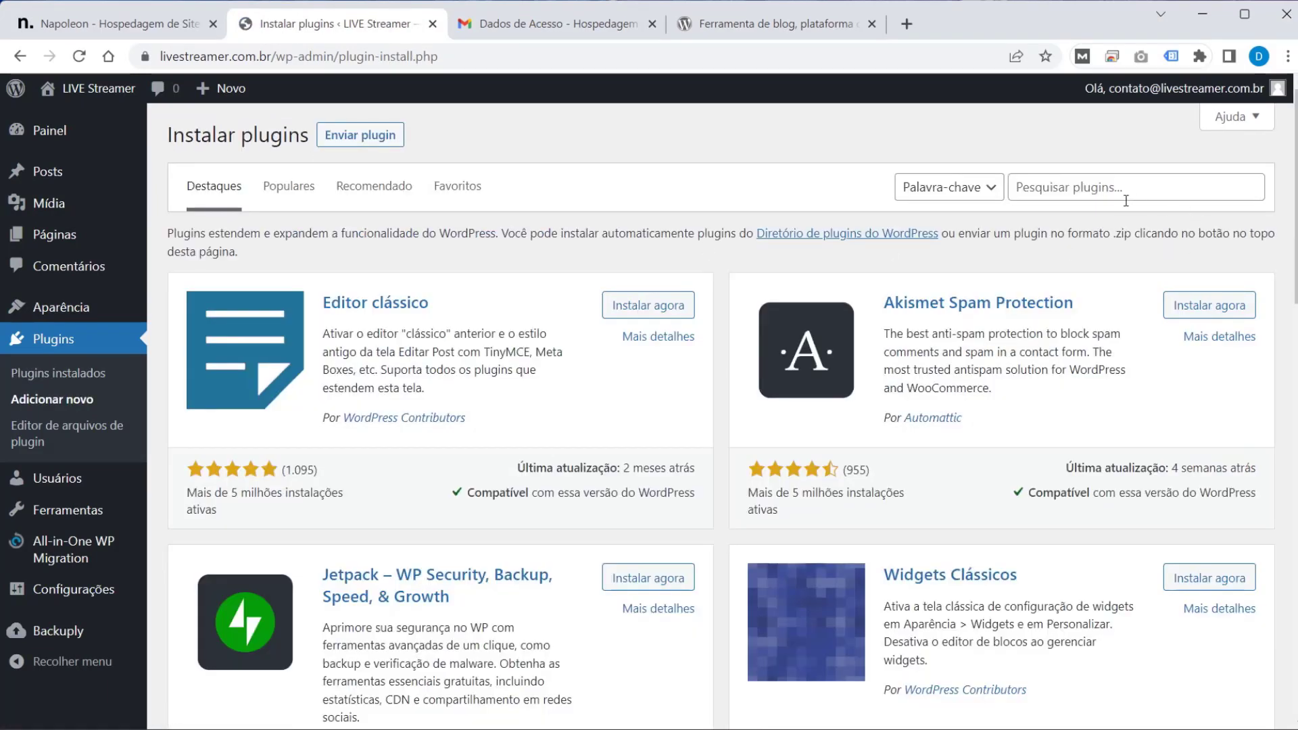
pyautogui.click(1125, 201)
pyautogui.write('Elementor')
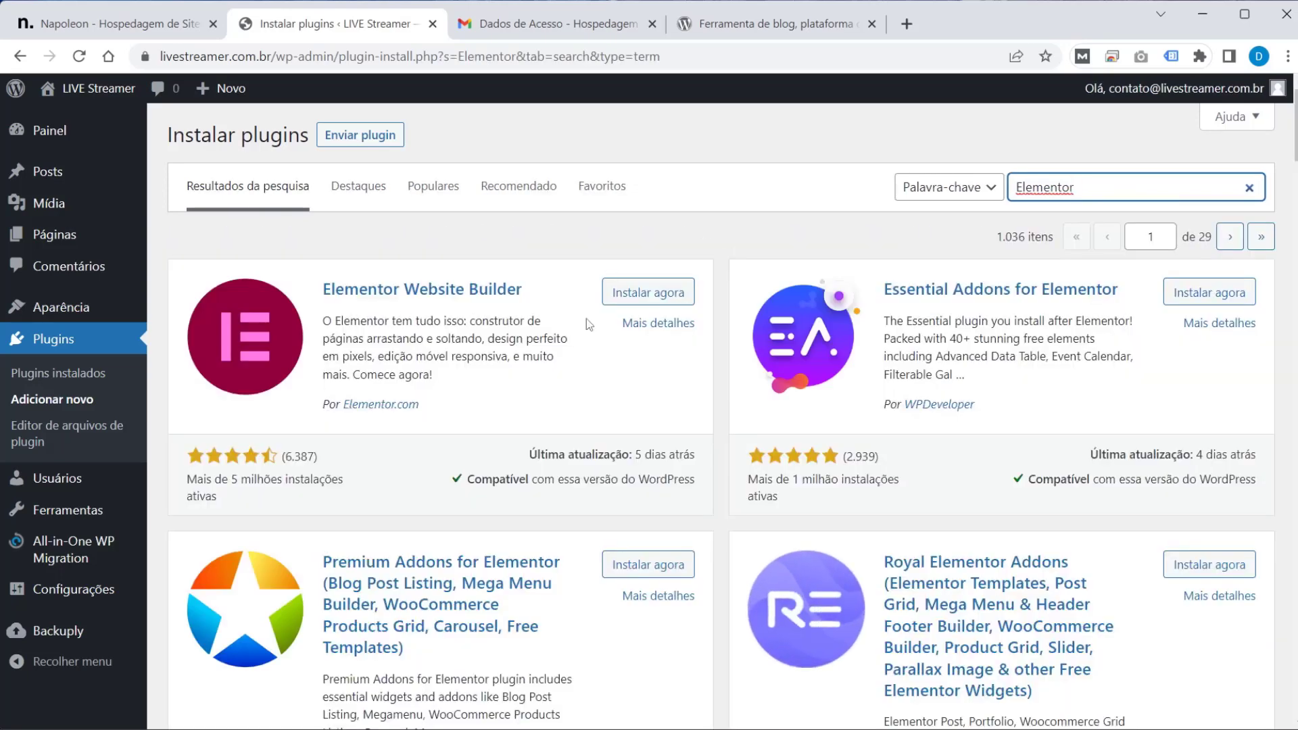
# Step: Install and activate the Elementor Website Builder plugin
pyautogui.click(669, 301)
pyautogui.click(669, 301)
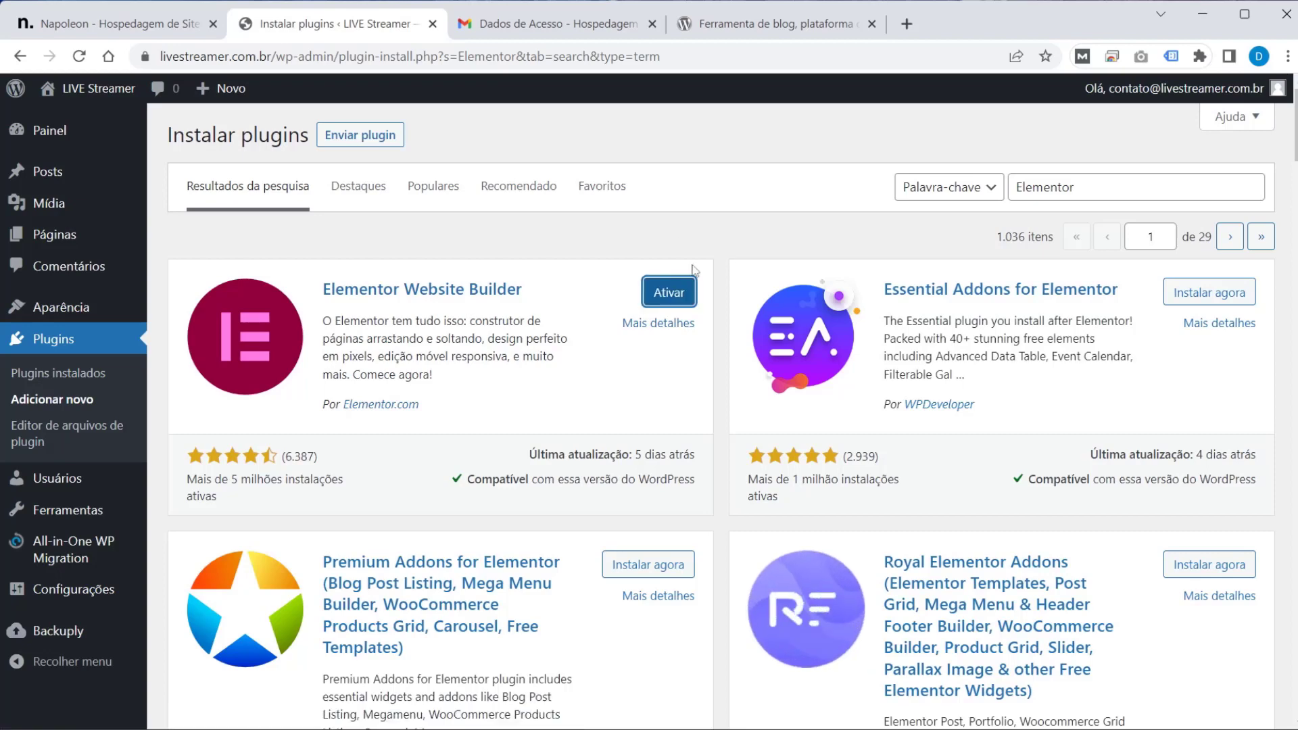
pyautogui.click(673, 291)
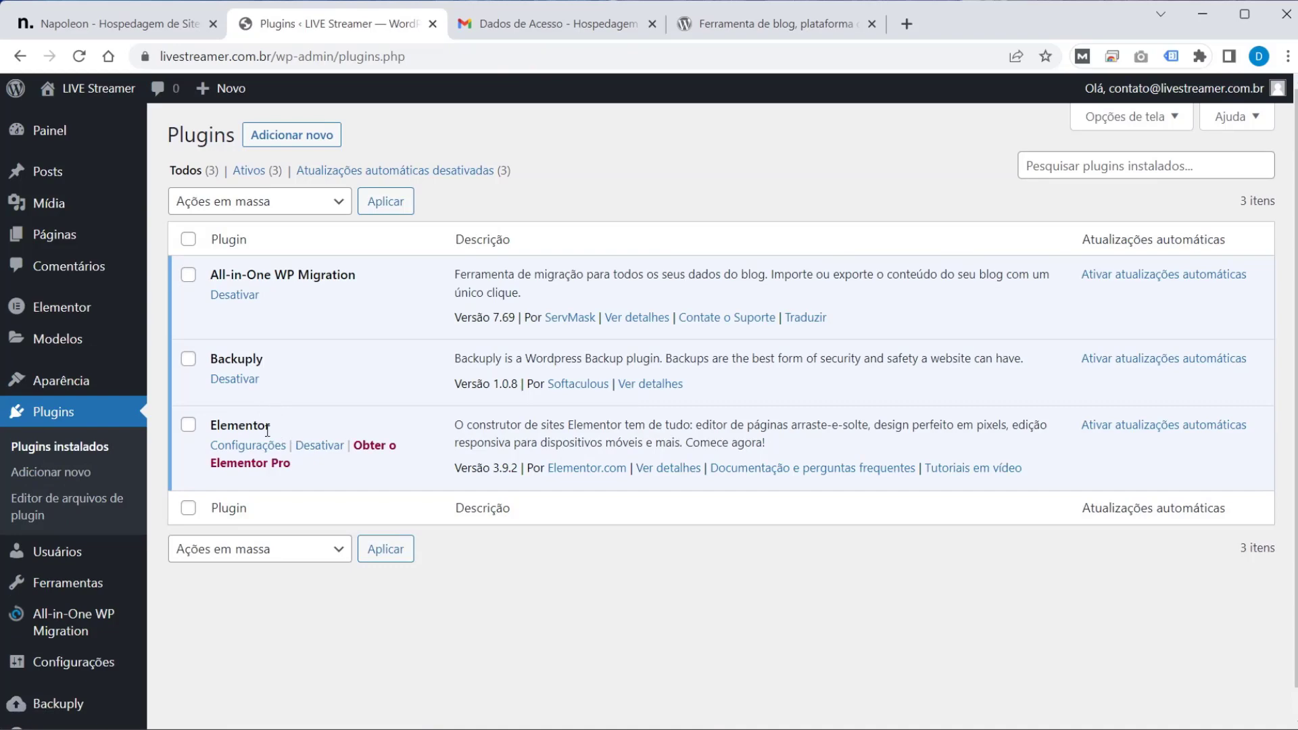
# Step: Copy the plugin name Elespare from the Word document, and search for it among the plugins to add in Chrome
pyautogui.hotkey('alt', 'Tab')
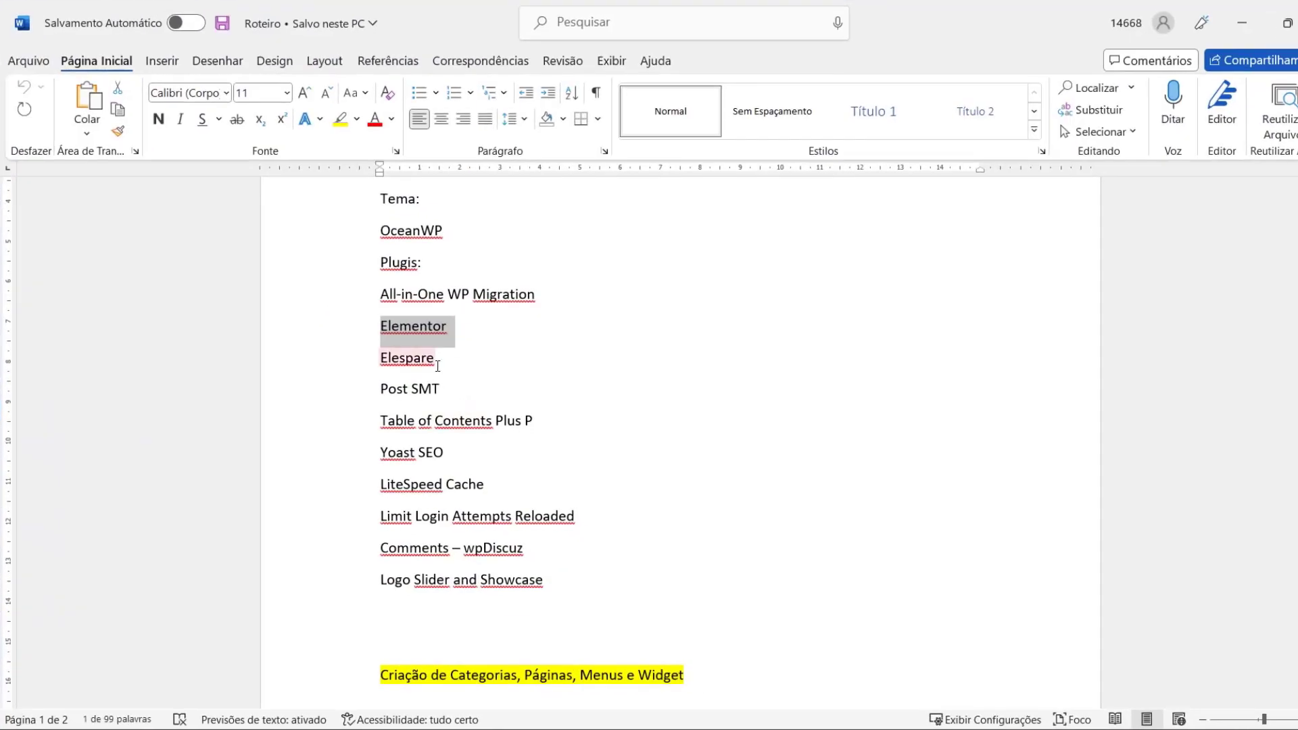
pyautogui.tripleClick(437, 365)
pyautogui.hotkey('ctrl', 'c')
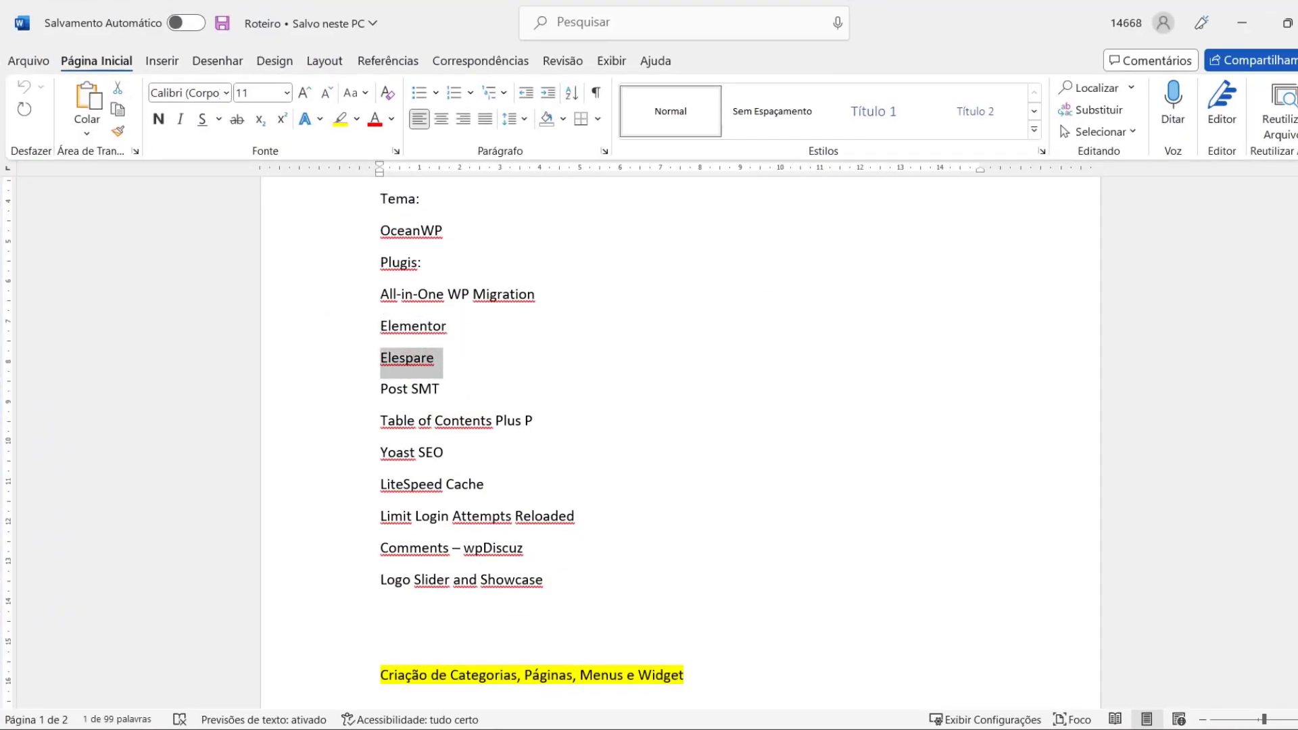
pyautogui.hotkey('alt', 'Tab')
pyautogui.click(325, 137)
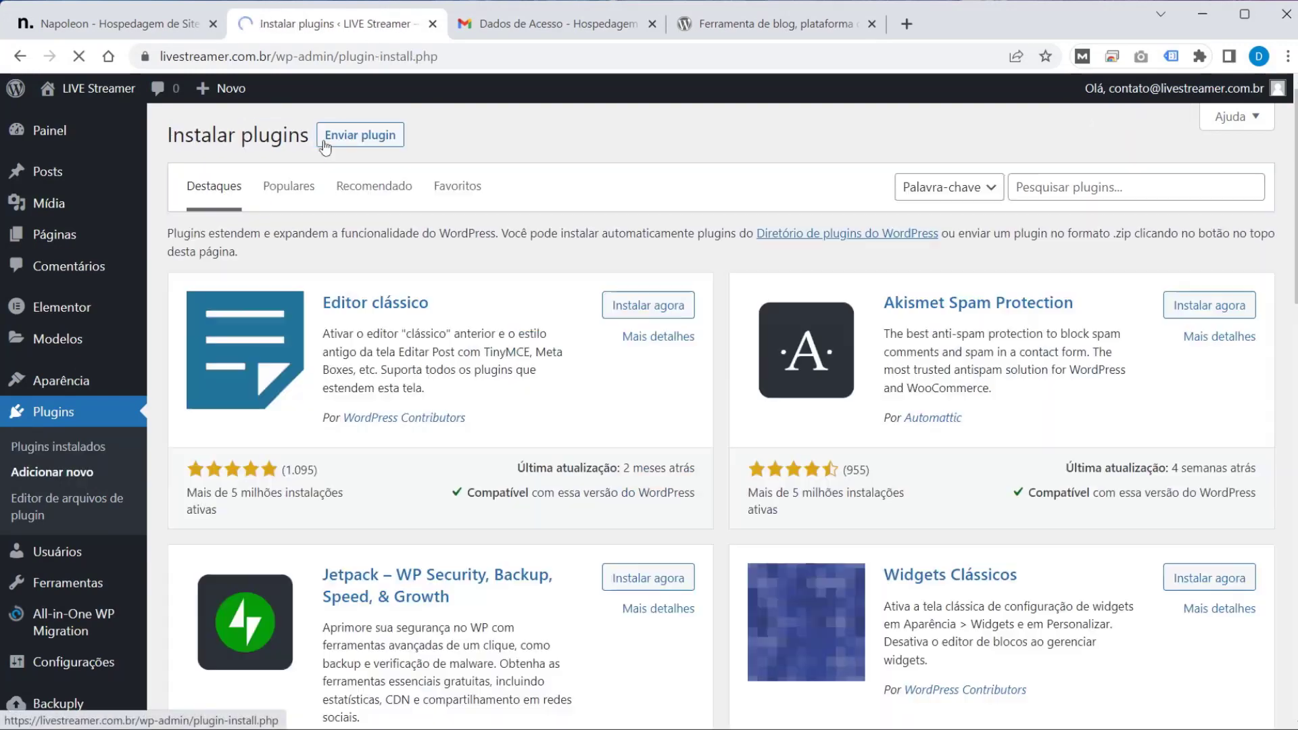
pyautogui.click(1066, 181)
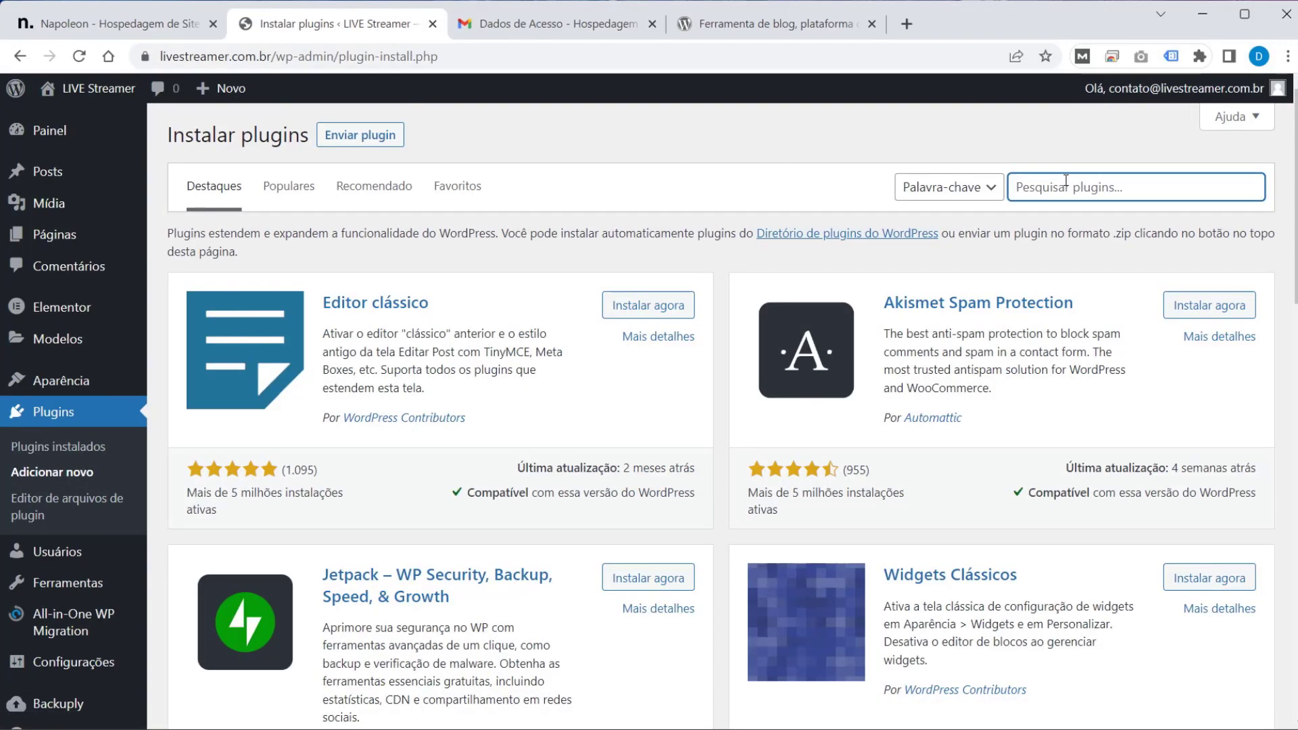
pyautogui.hotkey('ctrl', 'v')
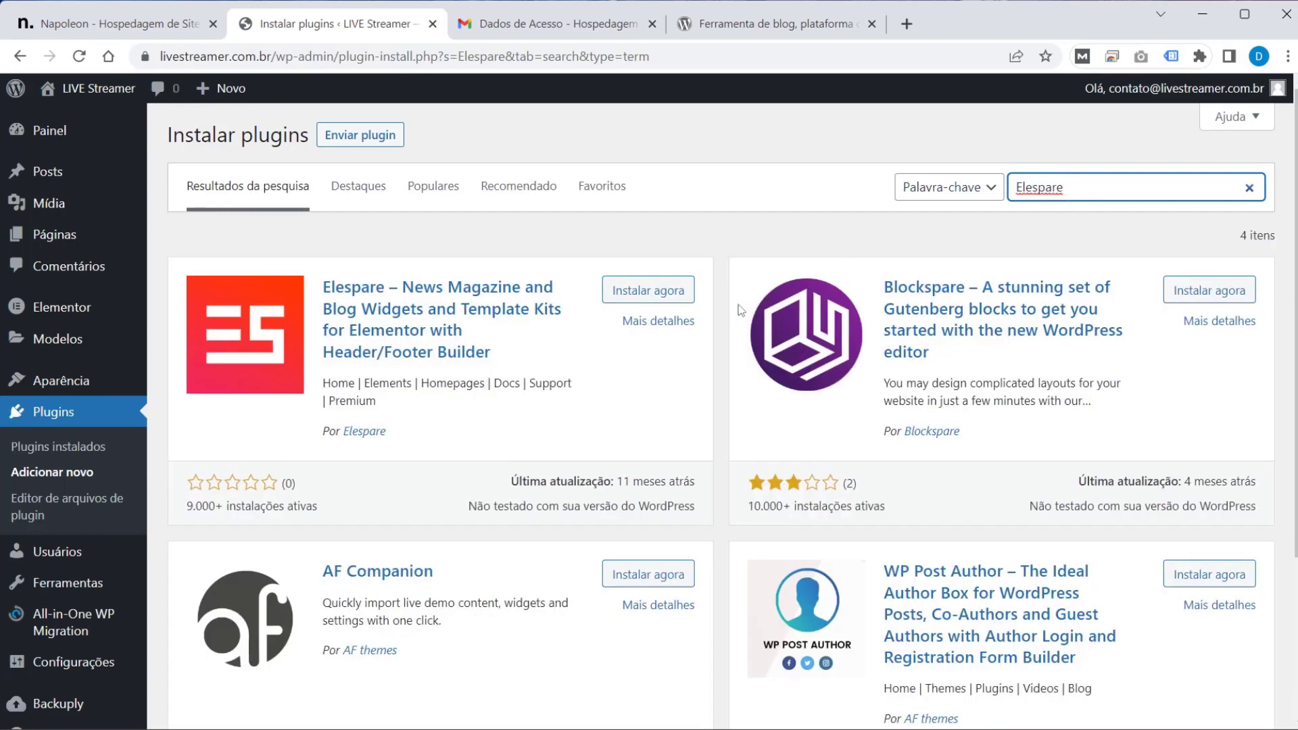
# Step: Install and activate the Elespare – News Magazine and Blog Widgets plugin, and return to the installed plugins page
pyautogui.click(671, 289)
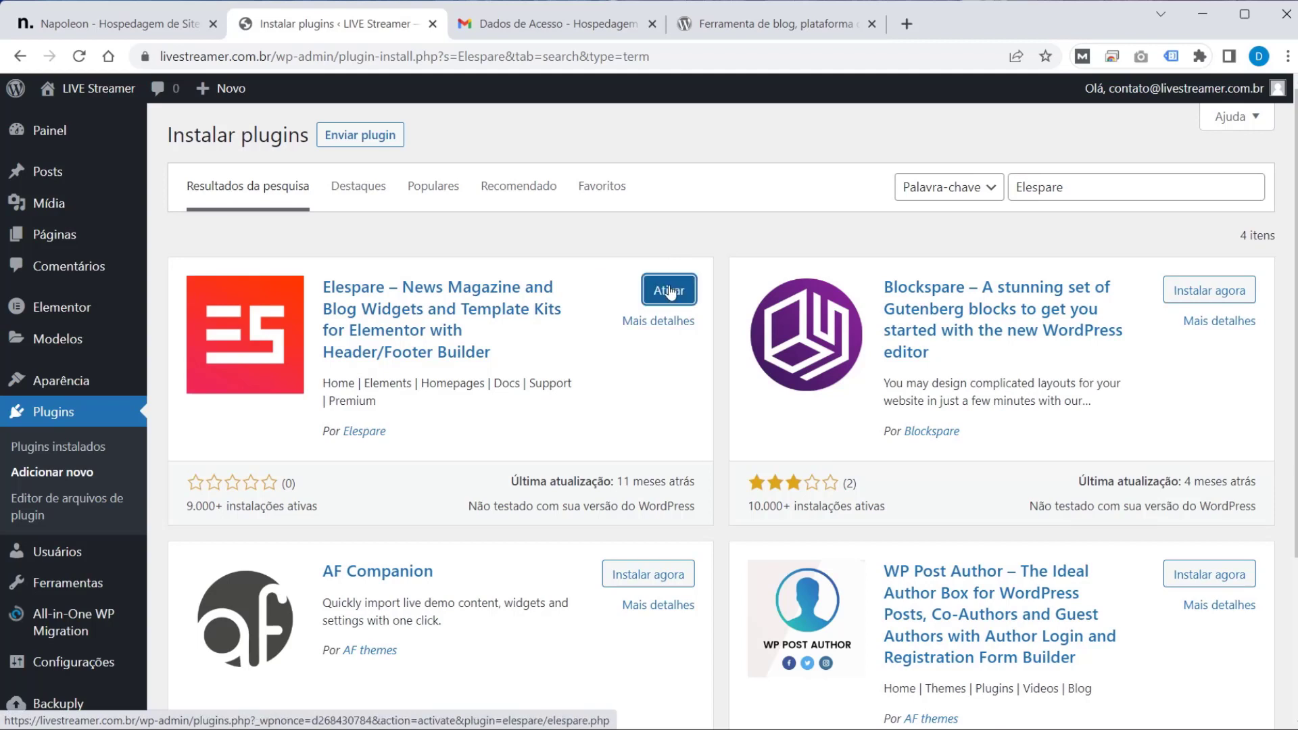
pyautogui.click(669, 292)
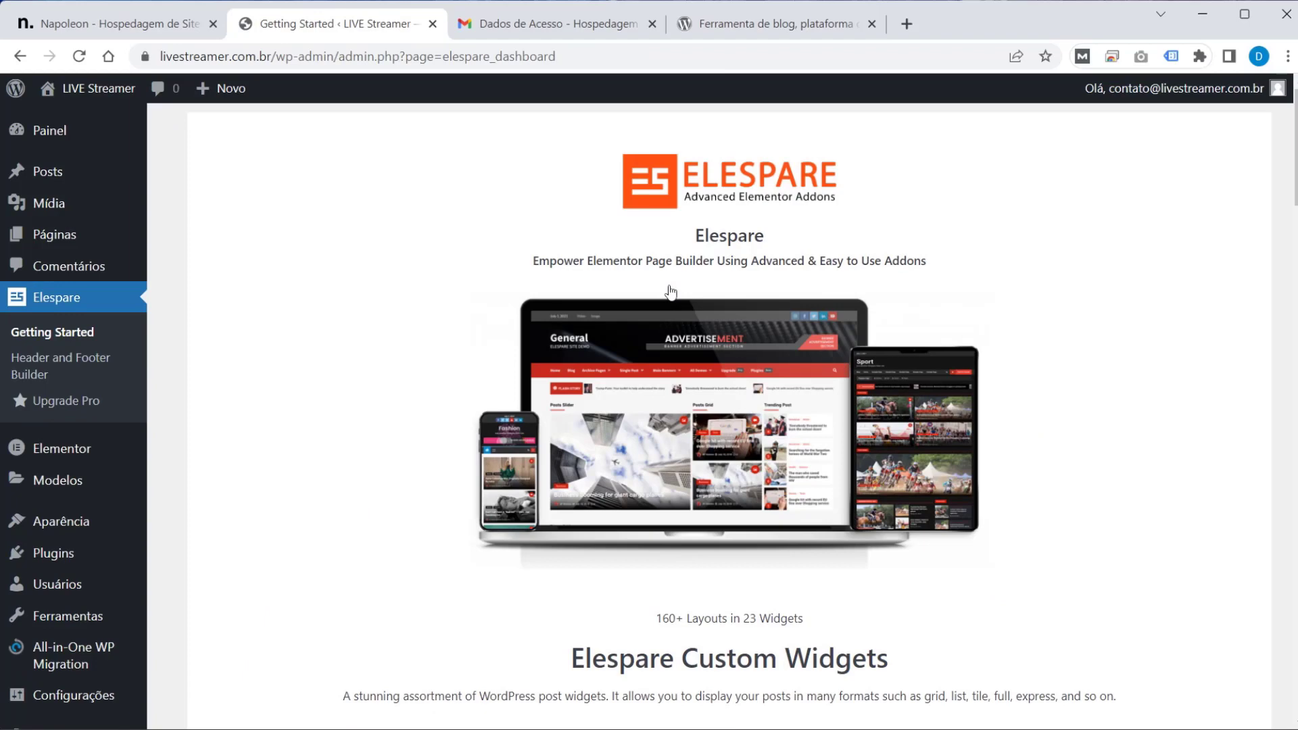
pyautogui.click(49, 560)
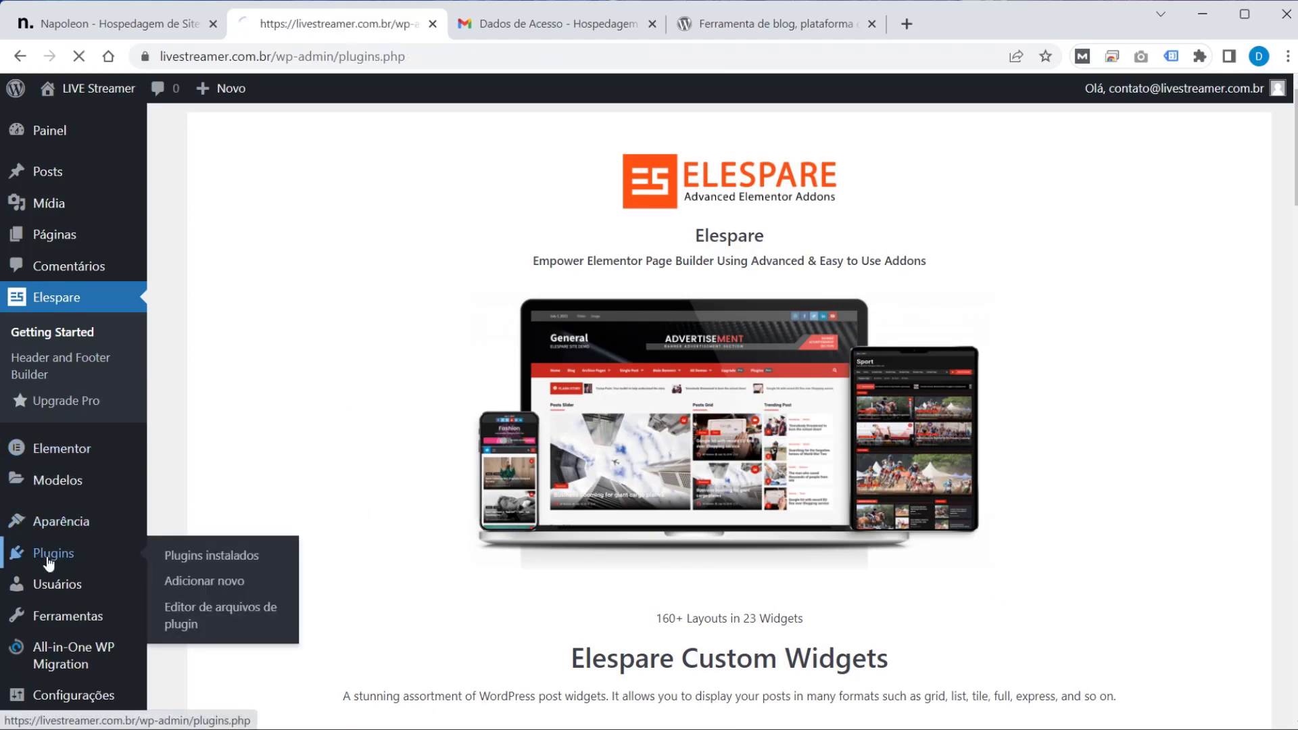
# Step: Copy the plugin name Post SMT from the Word document, and search for it among the plugins to add in Chrome
pyautogui.hotkey('alt', 'Tab')
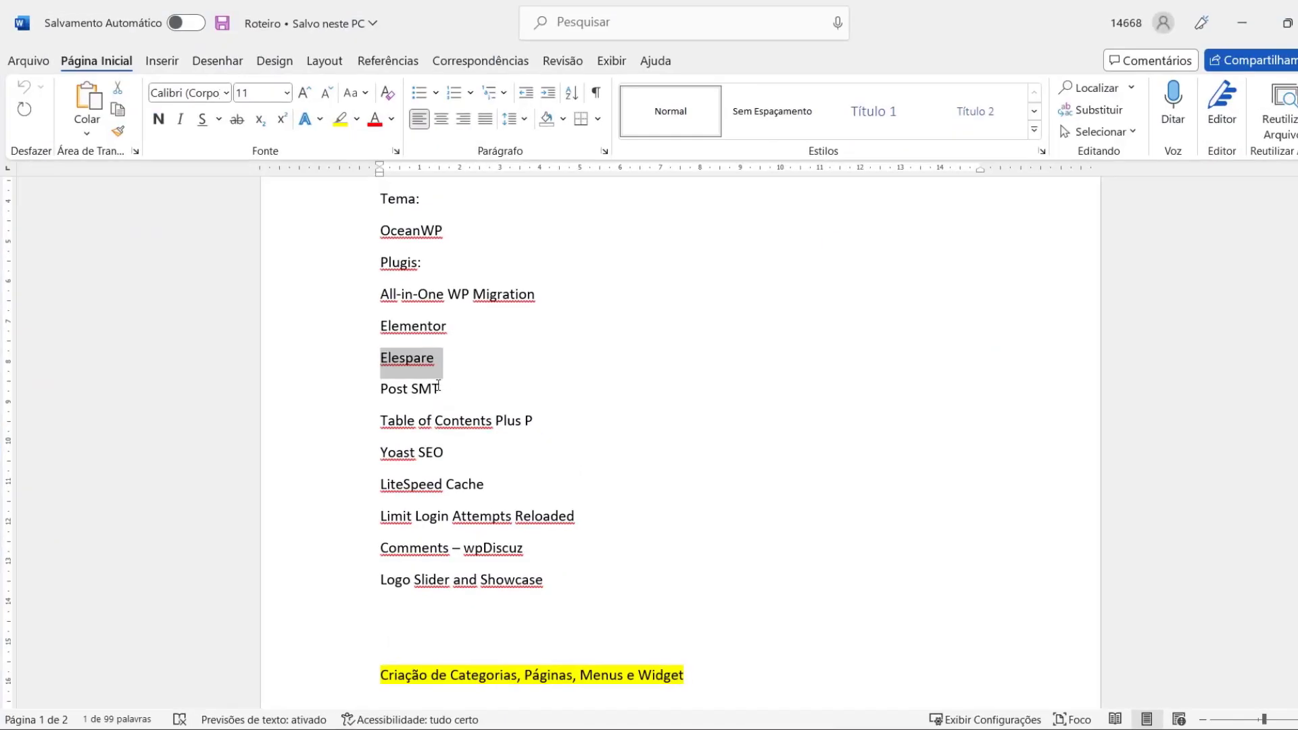
pyautogui.tripleClick(447, 393)
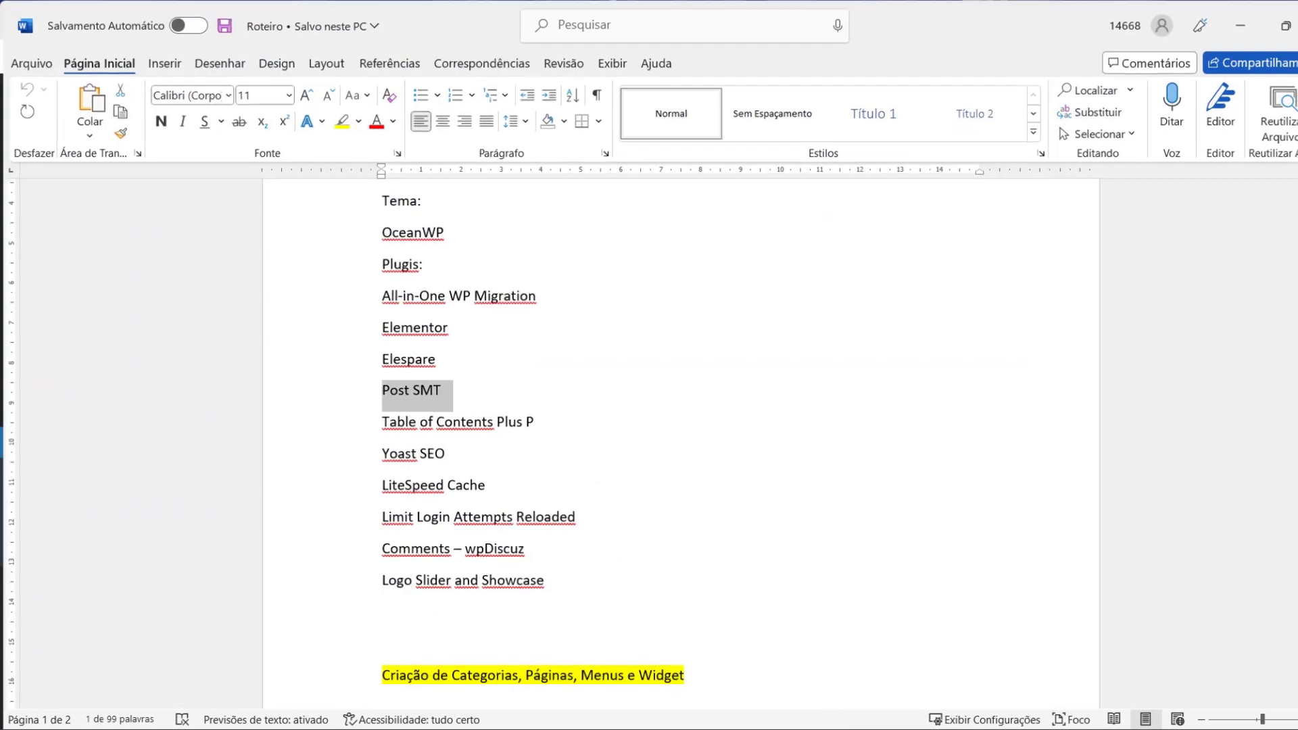
pyautogui.hotkey('alt', 'Tab')
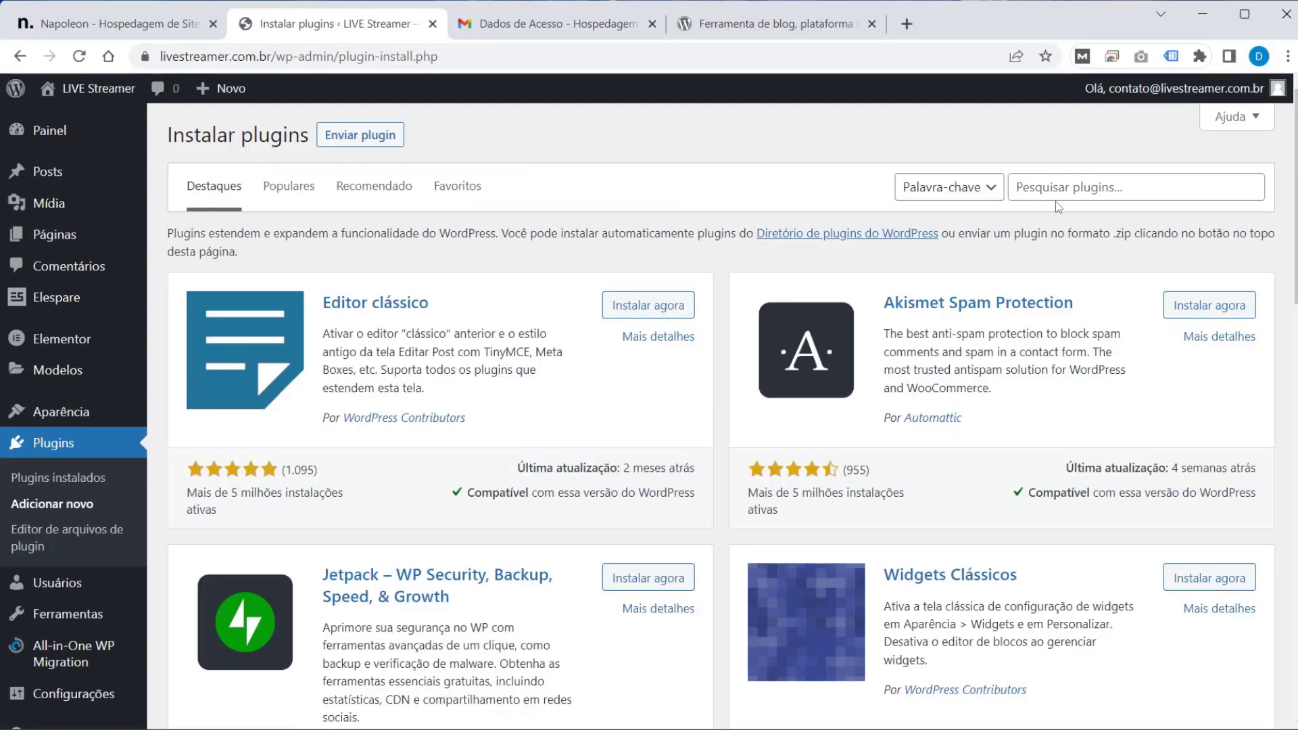
pyautogui.click(1058, 197)
pyautogui.write('Post SMT')
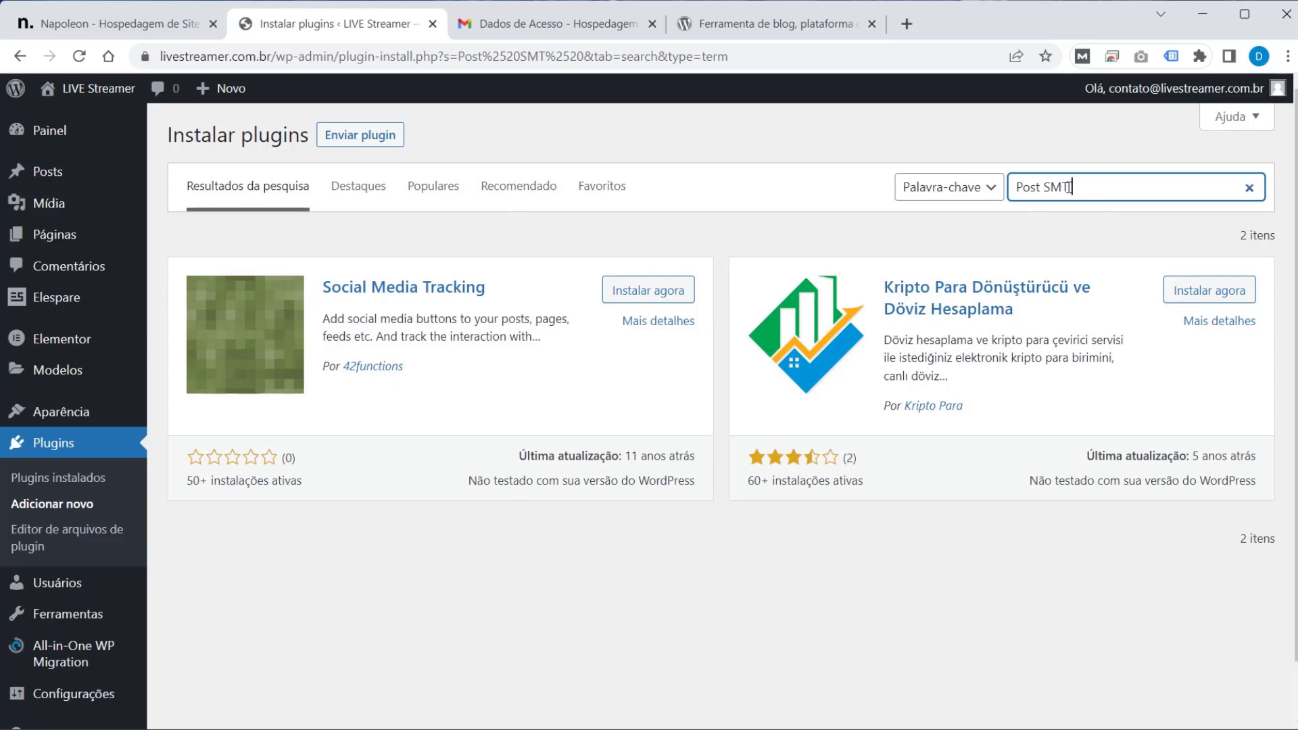
# Step: Change the plugin search to smtp, install and activate Post SMTP Mailer/Email Log, and return to the installed plugins page
pyautogui.moveTo(1068, 187); pyautogui.dragTo(971, 189)
pyautogui.write('smtp')
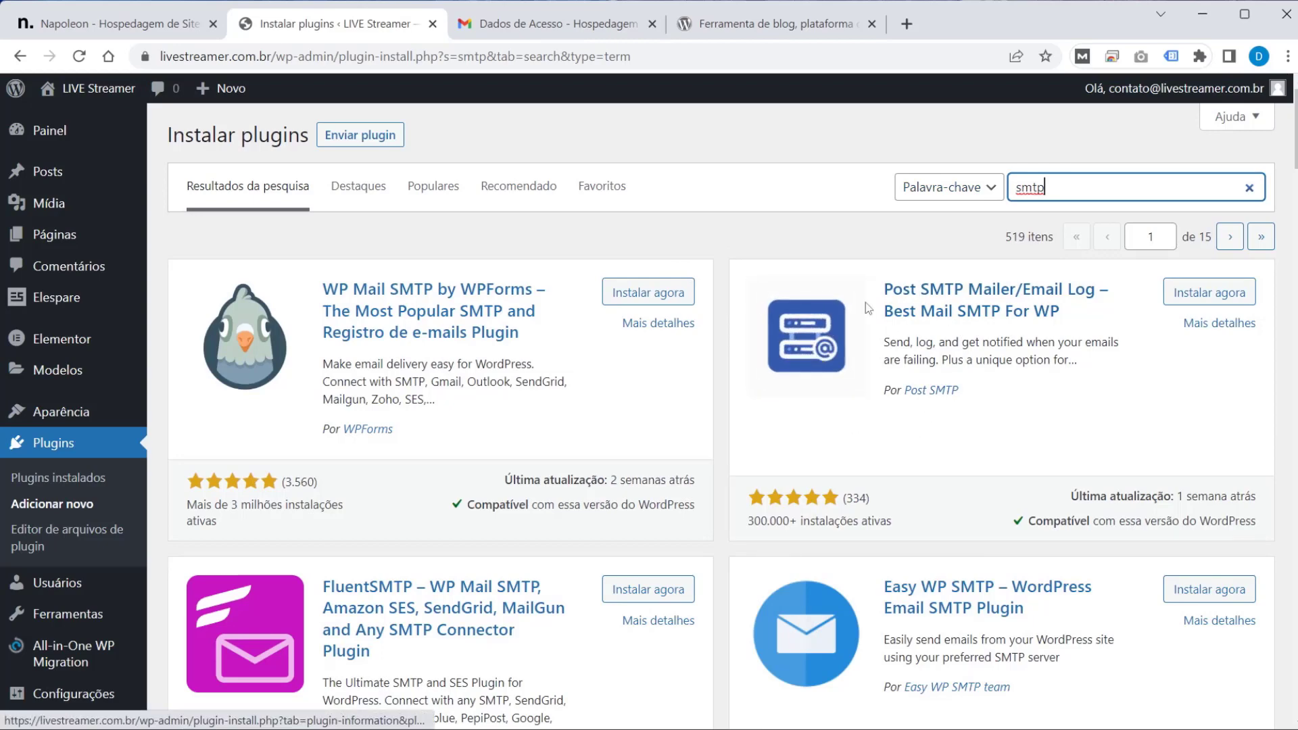
pyautogui.click(1224, 298)
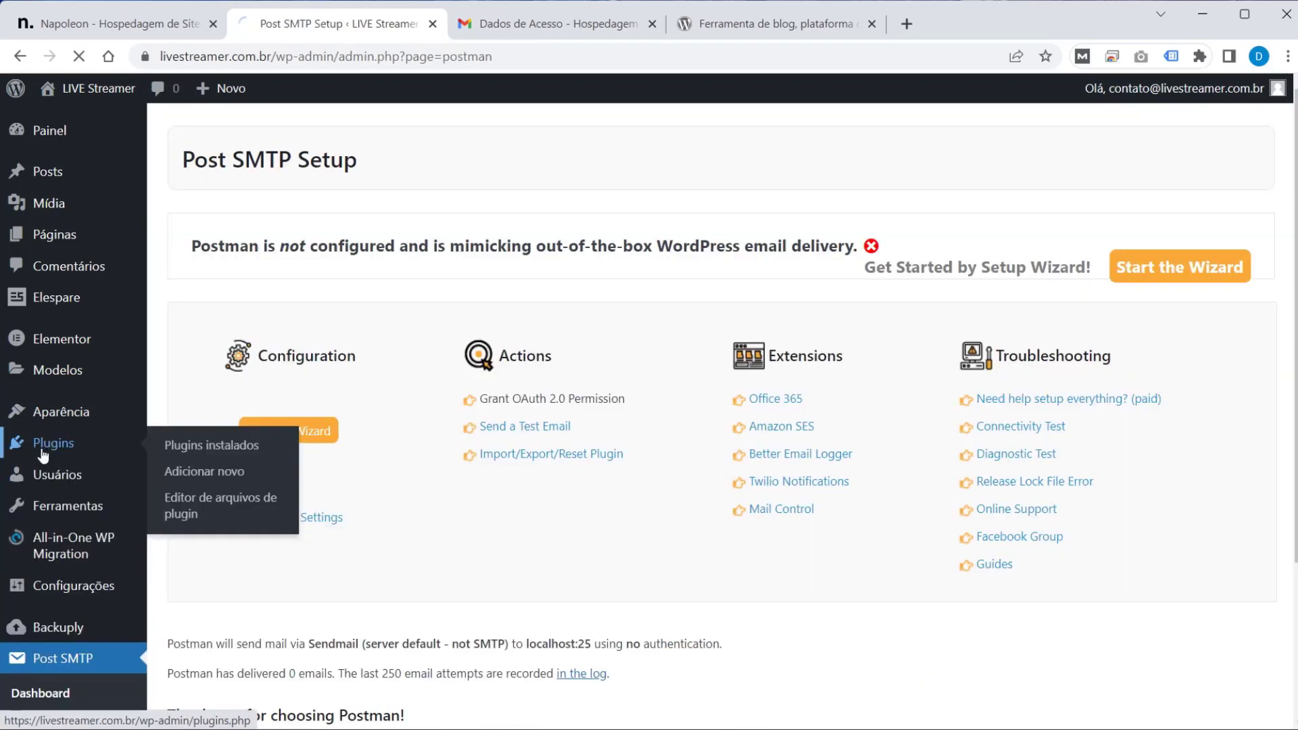
pyautogui.click(44, 452)
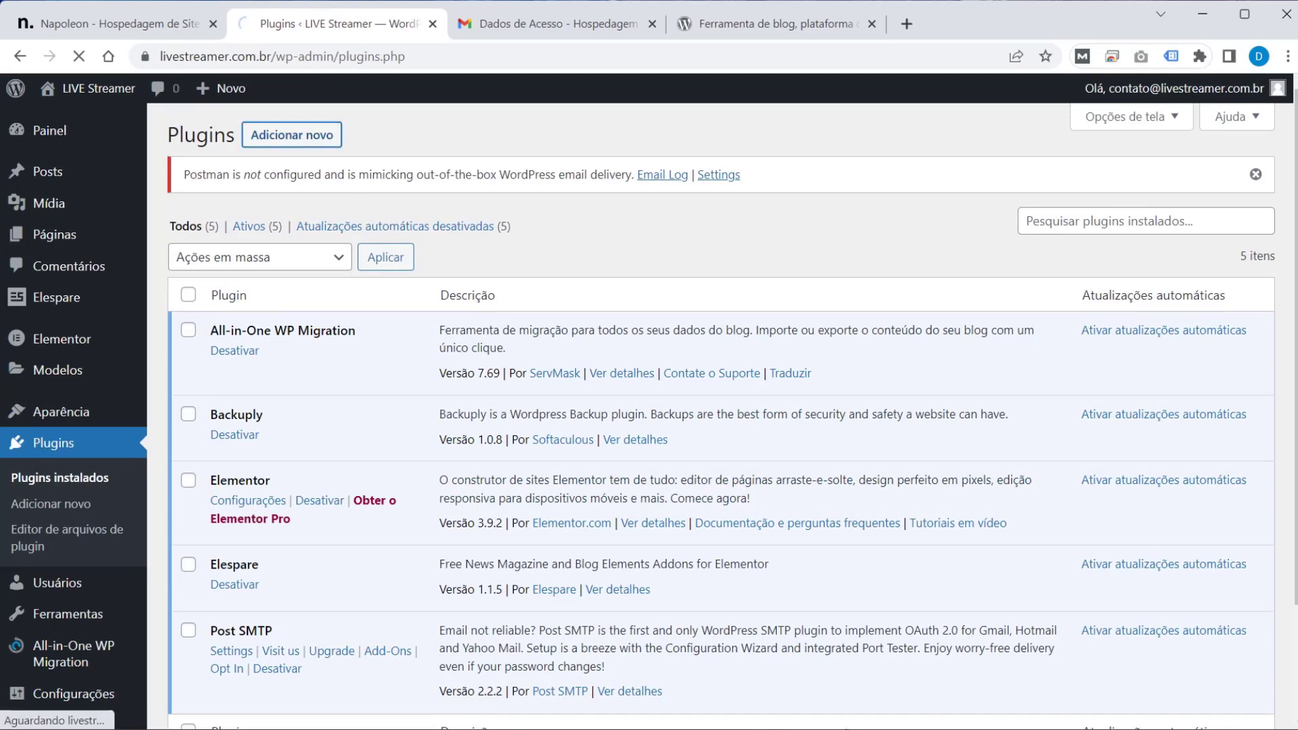
# Step: Copy the entry Table of Contents Plus P from the Word document, and search for it among the plugins to add in Chrome
pyautogui.hotkey('alt', 'Tab')
pyautogui.scroll(-1, 541, 366)
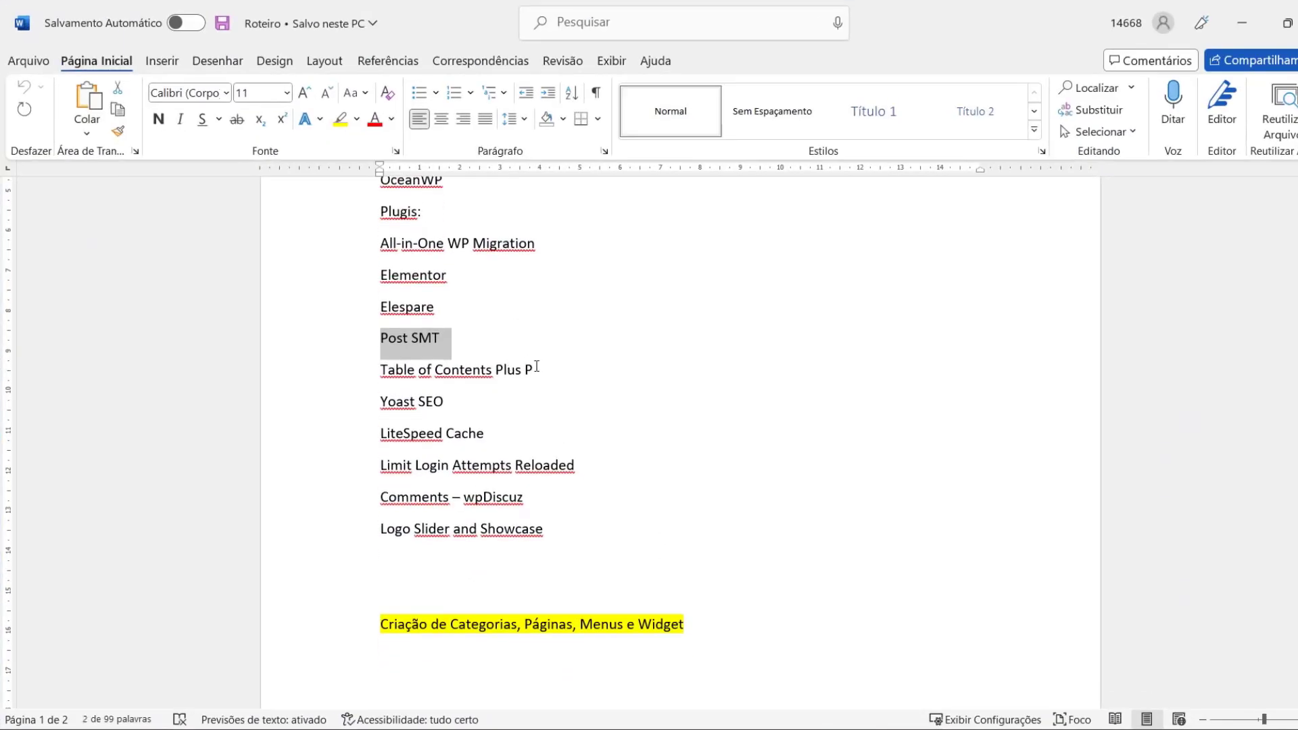
pyautogui.tripleClick(536, 367)
pyautogui.hotkey('ctrl', 'c')
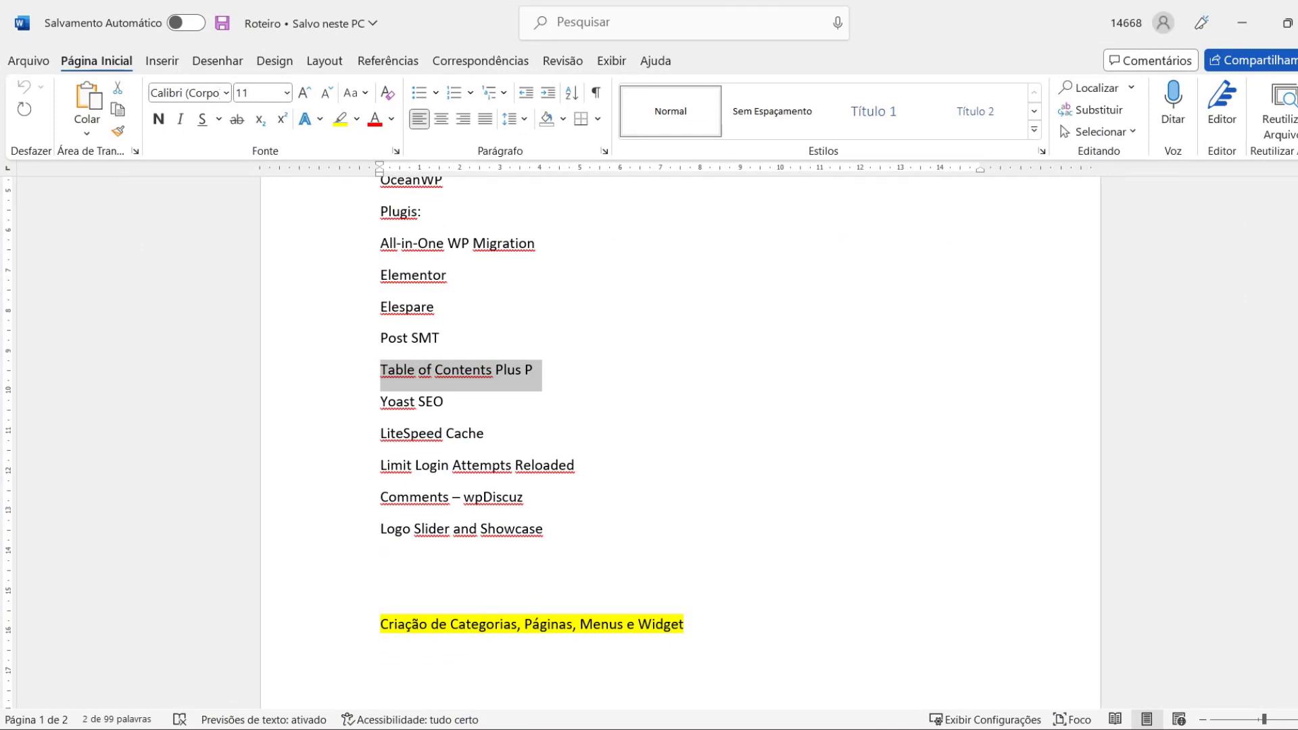
pyautogui.hotkey('alt', 'Tab')
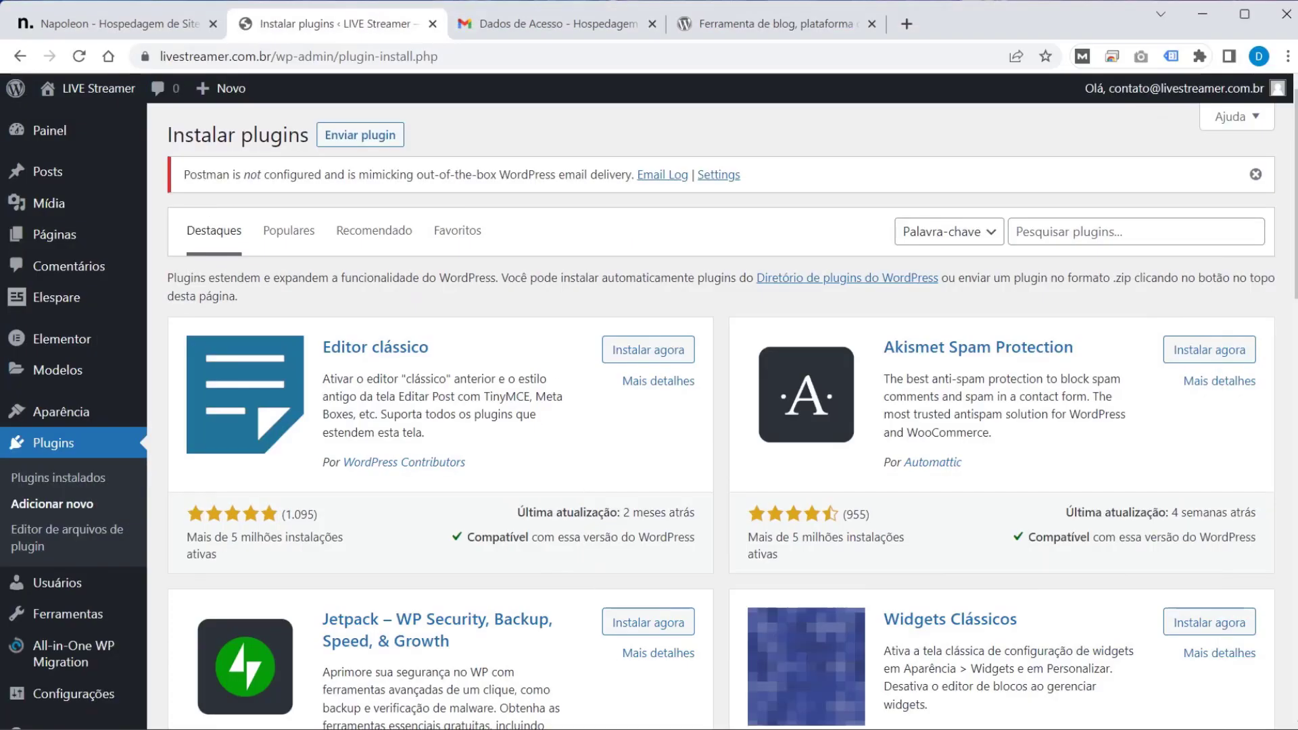
pyautogui.click(1109, 229)
pyautogui.hotkey('ctrl', 'v')
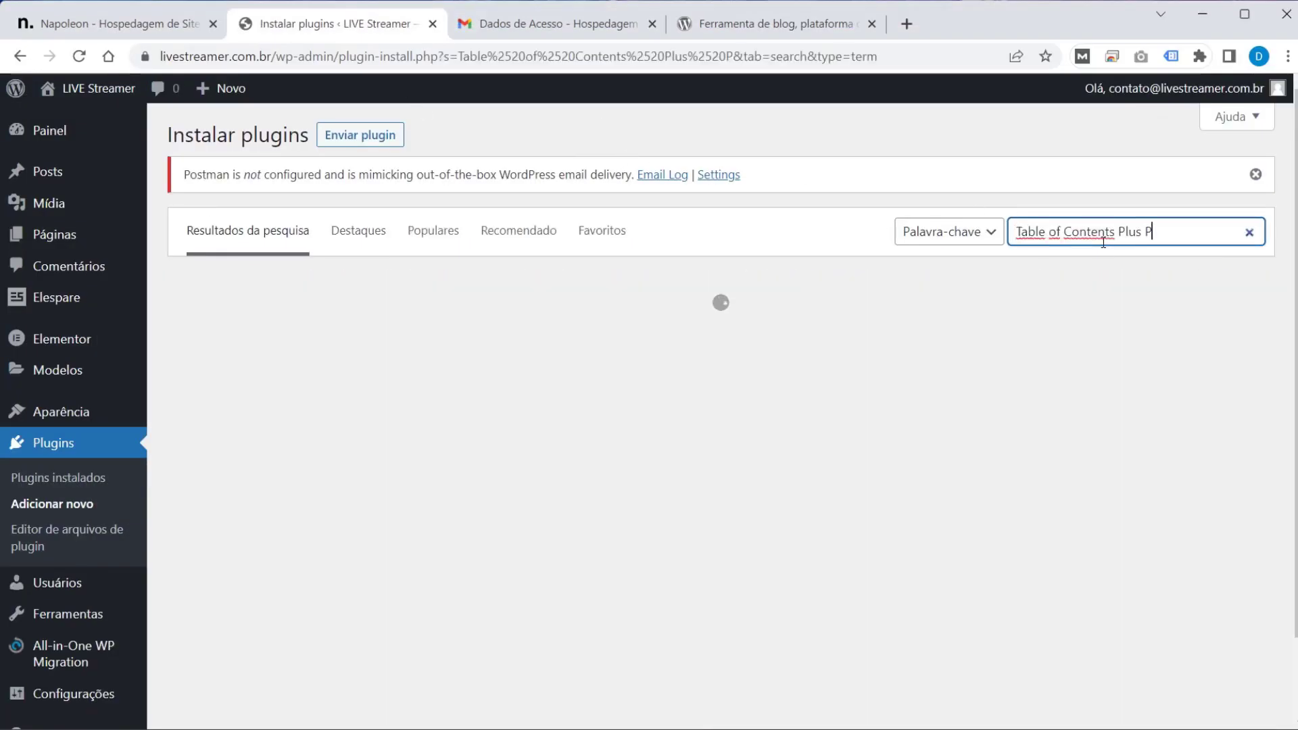
# Step: Shorten the plugin search to Table of Contents, and install and activate the Table of Contents Plus plugin
pyautogui.press('BackSpace')
pyautogui.press('BackSpace')
pyautogui.press('BackSpace')
pyautogui.press('BackSpace')
pyautogui.press('BackSpace')
pyautogui.press('BackSpace')
pyautogui.press('BackSpace')
pyautogui.scroll(-1, 370, 605)
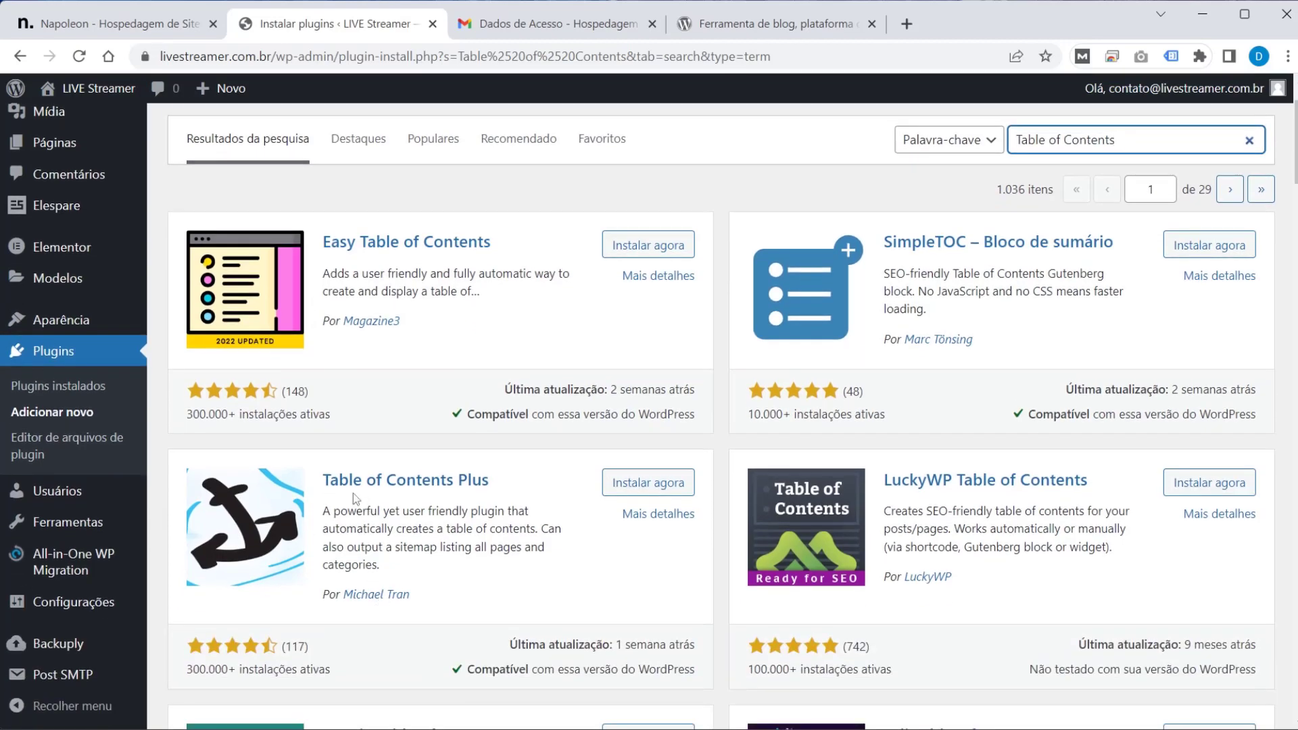
pyautogui.click(684, 483)
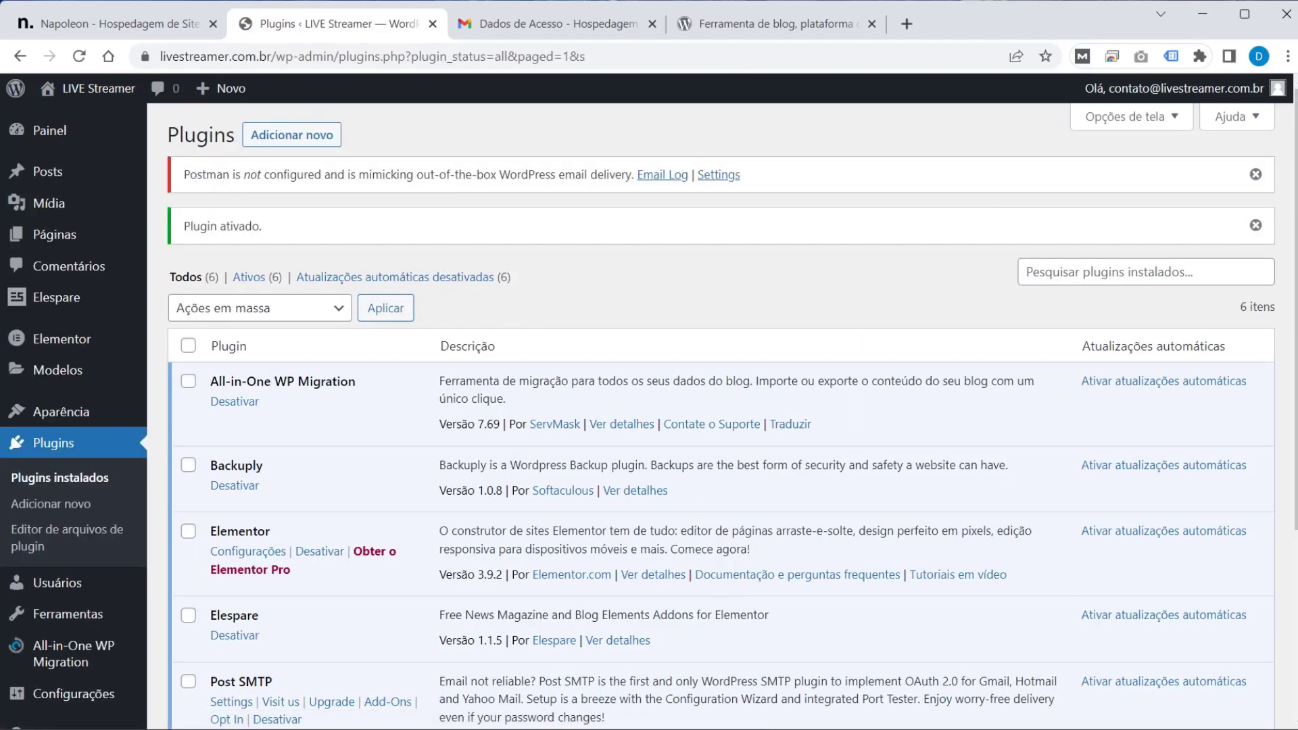
# Step: Copy the plugin name Yoast SEO from the Word document, and search for it among the plugins to add in Chrome
pyautogui.hotkey('alt', 'Tab')
pyautogui.tripleClick(465, 403)
pyautogui.hotkey('ctrl', 'c')
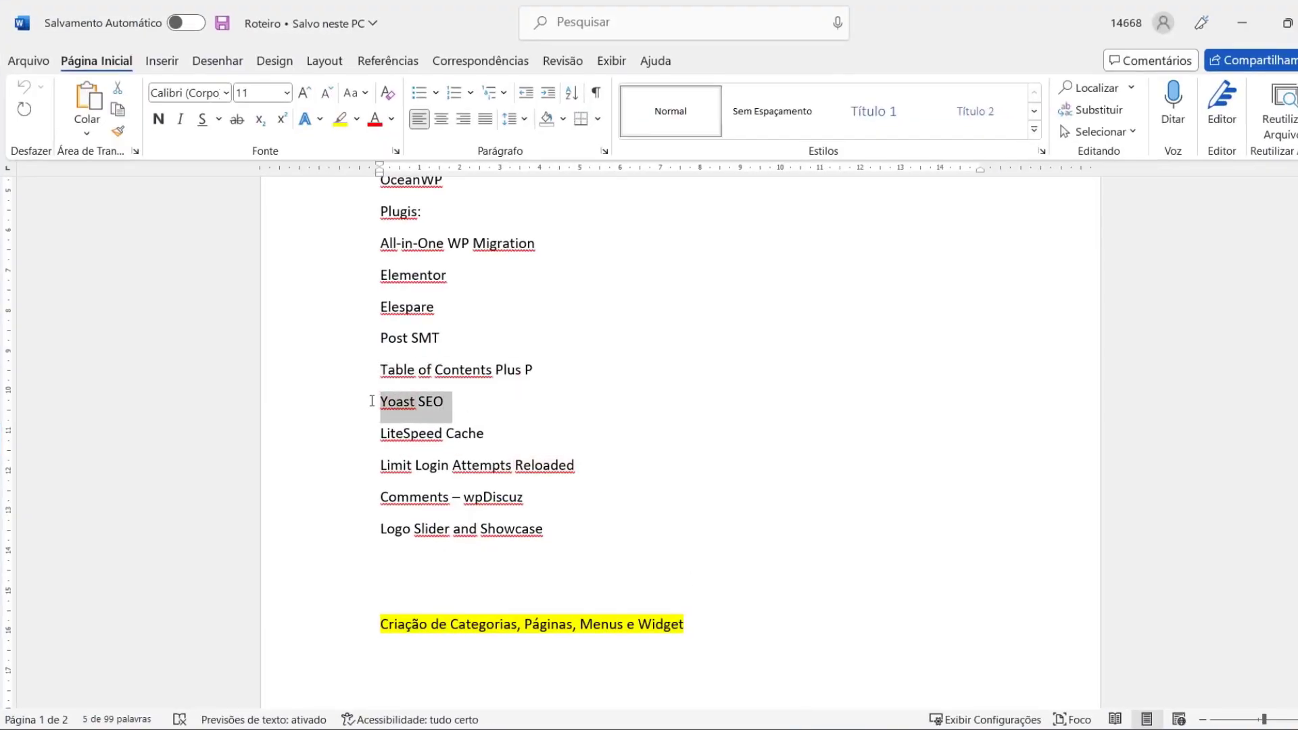
pyautogui.hotkey('alt', 'Tab')
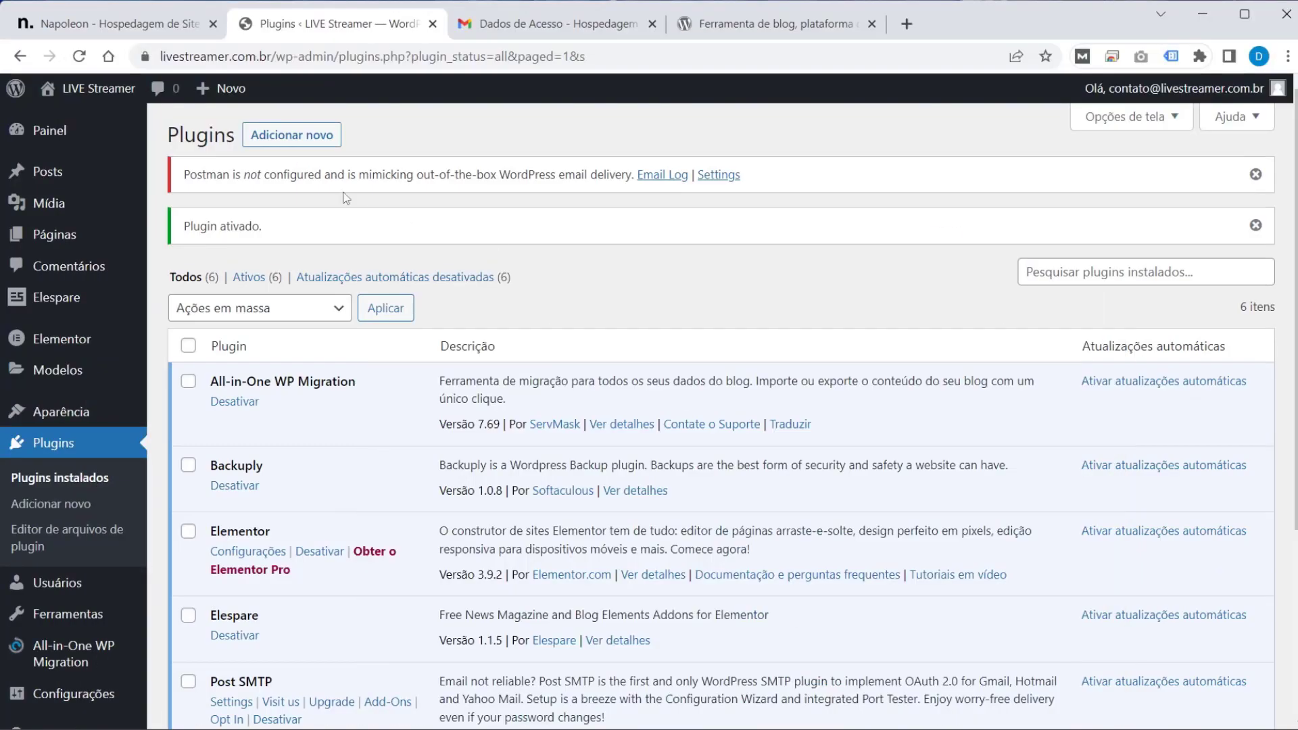
pyautogui.click(316, 146)
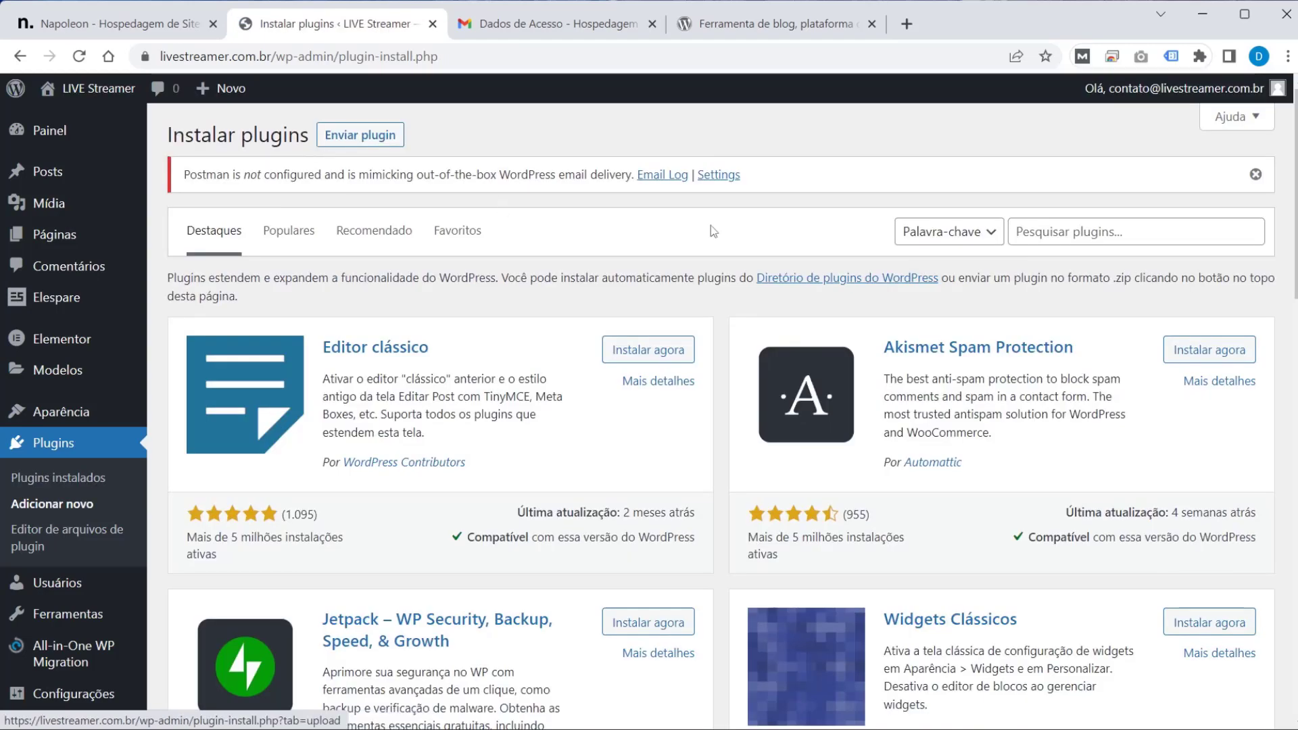
pyautogui.click(1085, 231)
pyautogui.hotkey('ctrl', 'v')
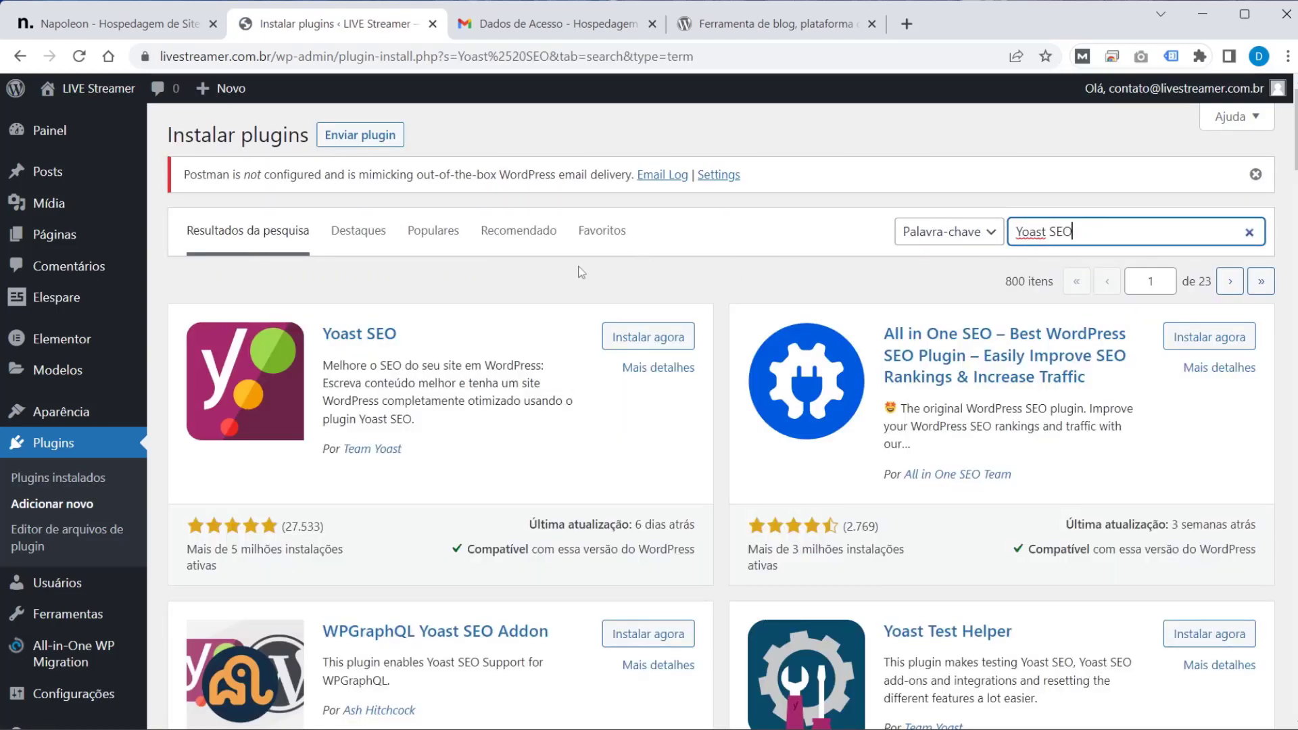
# Step: Install and activate the Yoast SEO plugin, and return to the installed plugins page
pyautogui.click(645, 342)
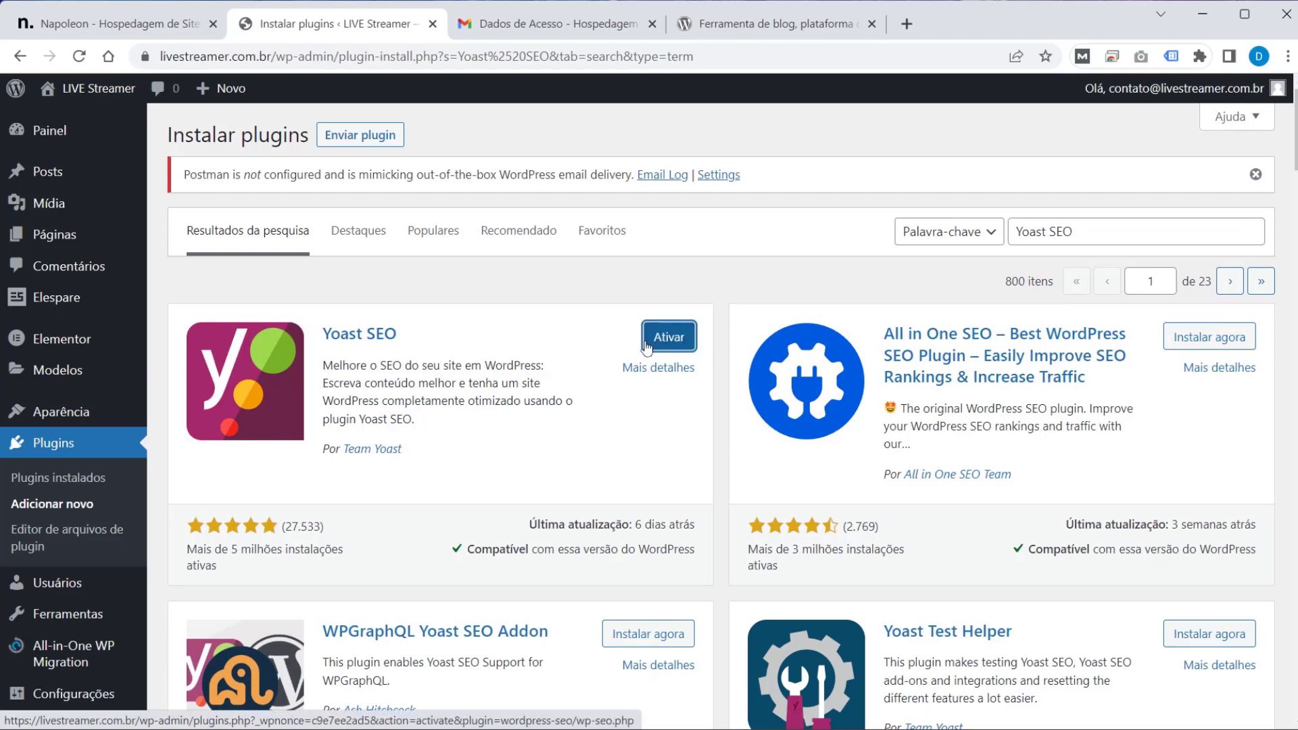
pyautogui.click(646, 346)
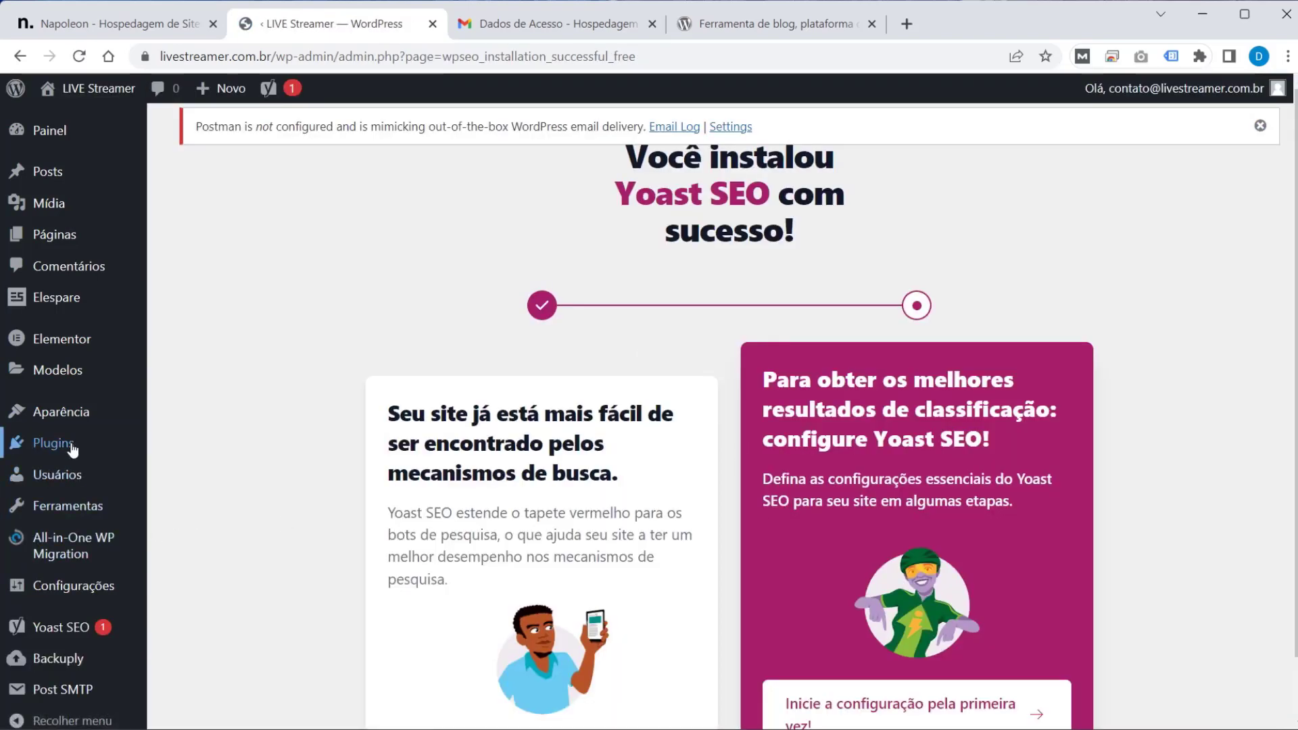
pyautogui.moveTo(147, 440)
pyautogui.click(196, 442)
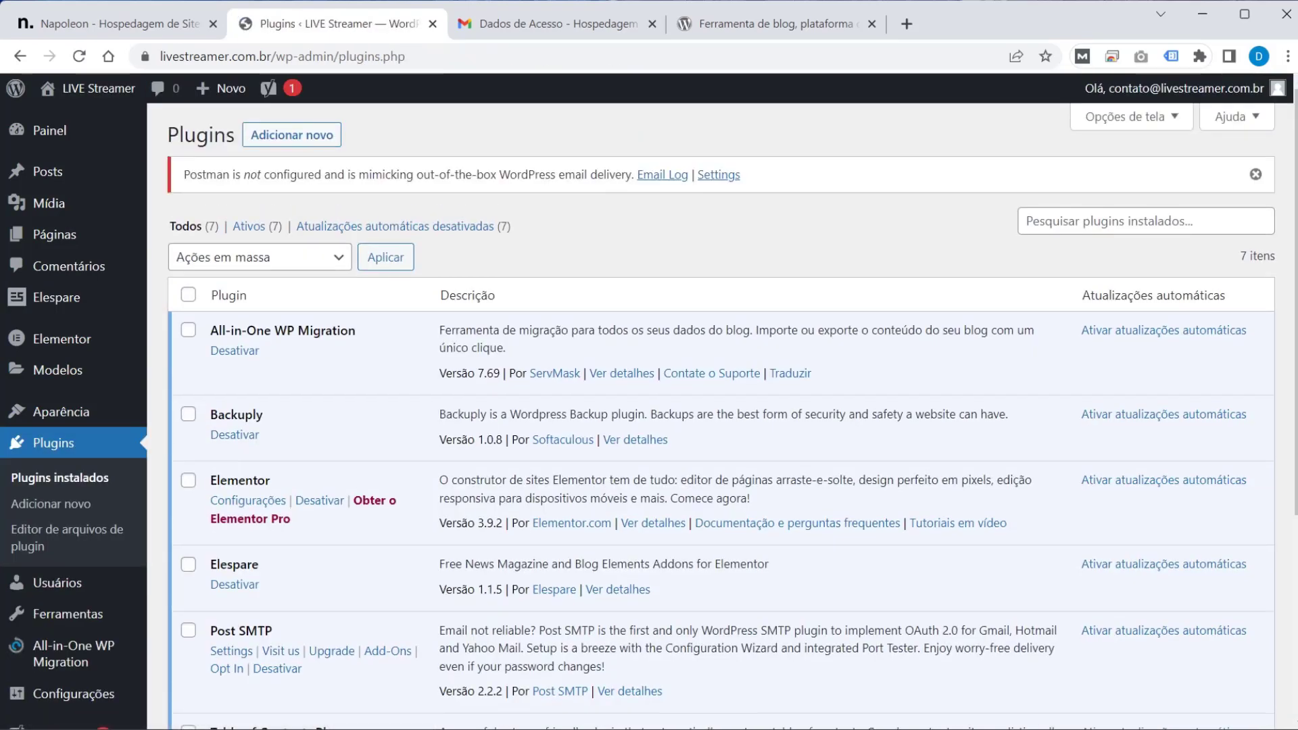
# Step: Install and activate the LiteSpeed Cache plugin, searching for it with the name copied from the Word document
pyautogui.hotkey('alt', 'Tab')
pyautogui.tripleClick(466, 430)
pyautogui.hotkey('ctrl', 'c')
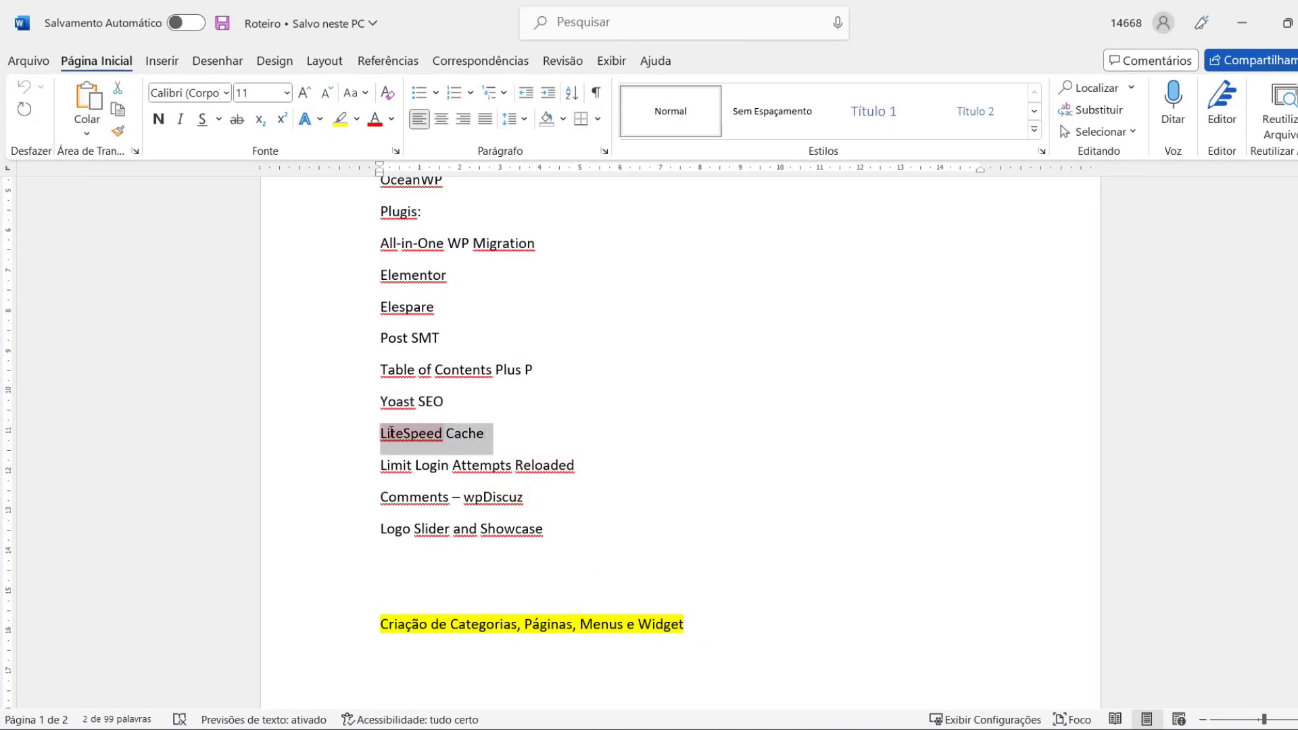
pyautogui.hotkey('alt', 'Tab')
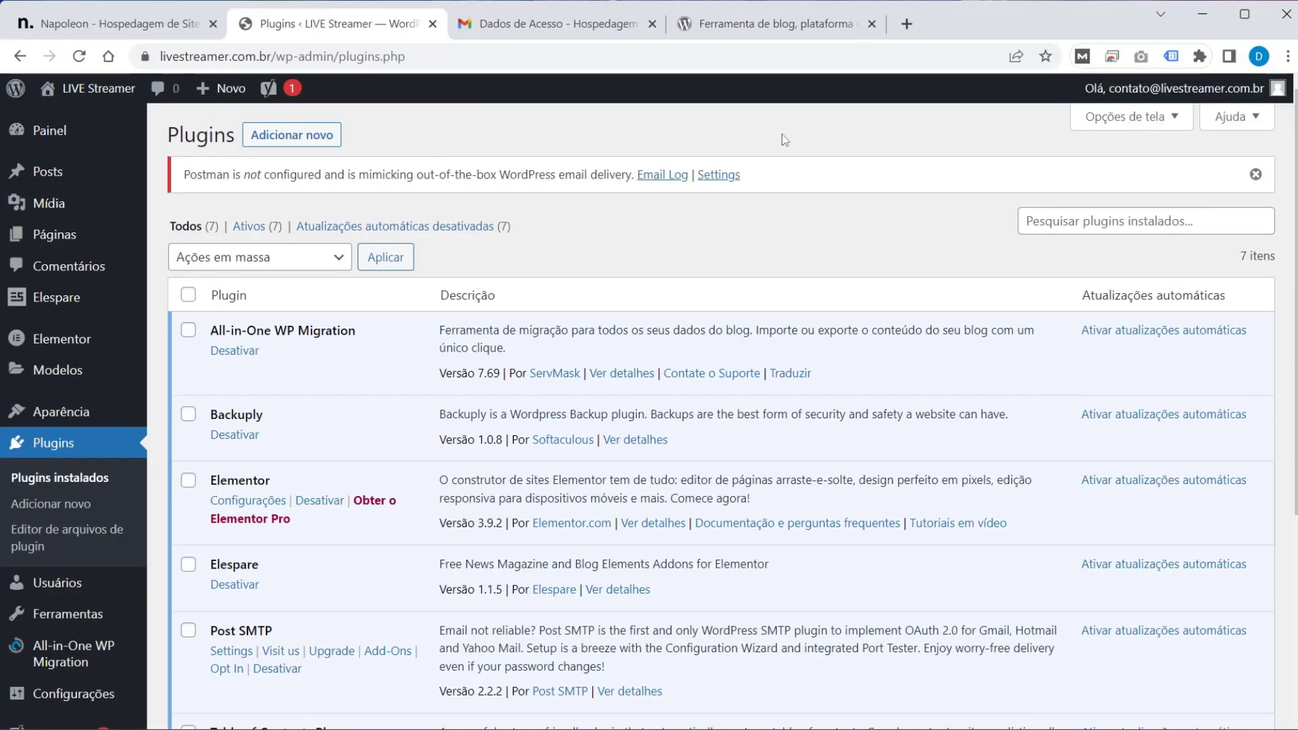
pyautogui.click(285, 137)
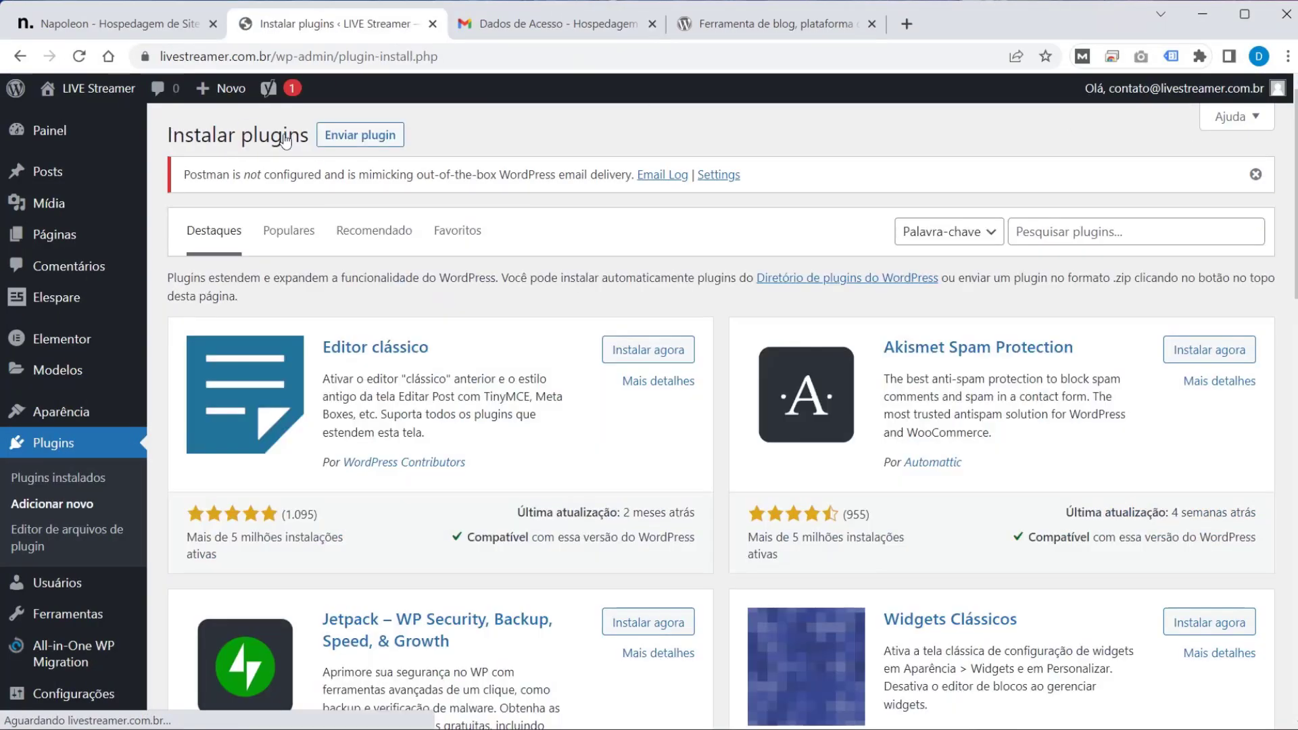
pyautogui.click(1060, 220)
pyautogui.hotkey('ctrl', 'v')
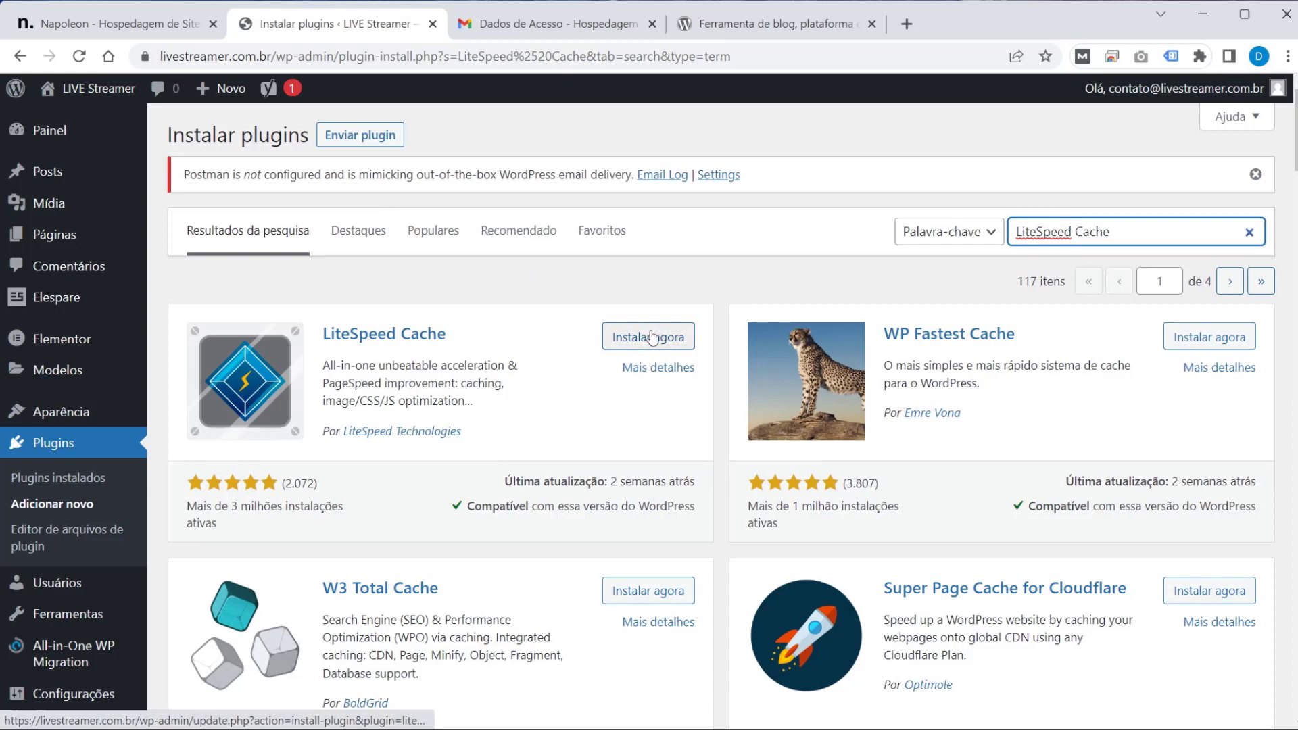
pyautogui.click(649, 336)
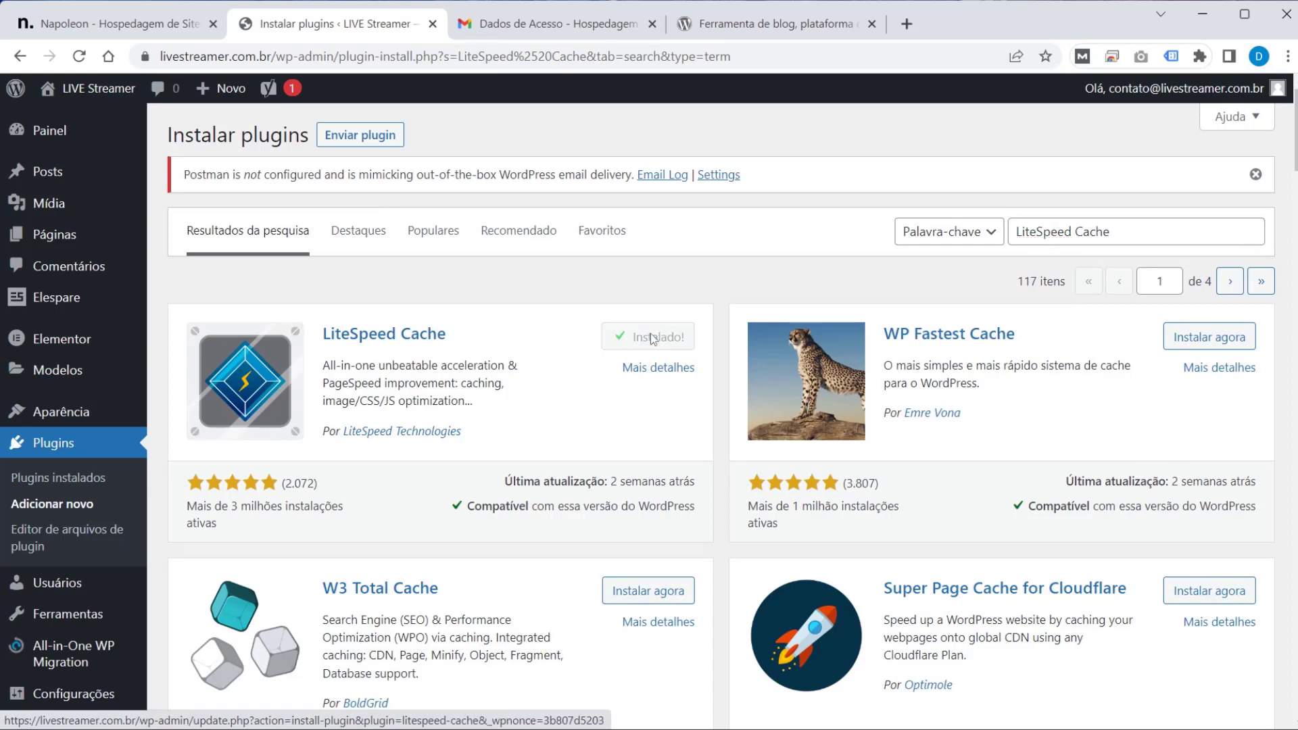
pyautogui.click(678, 339)
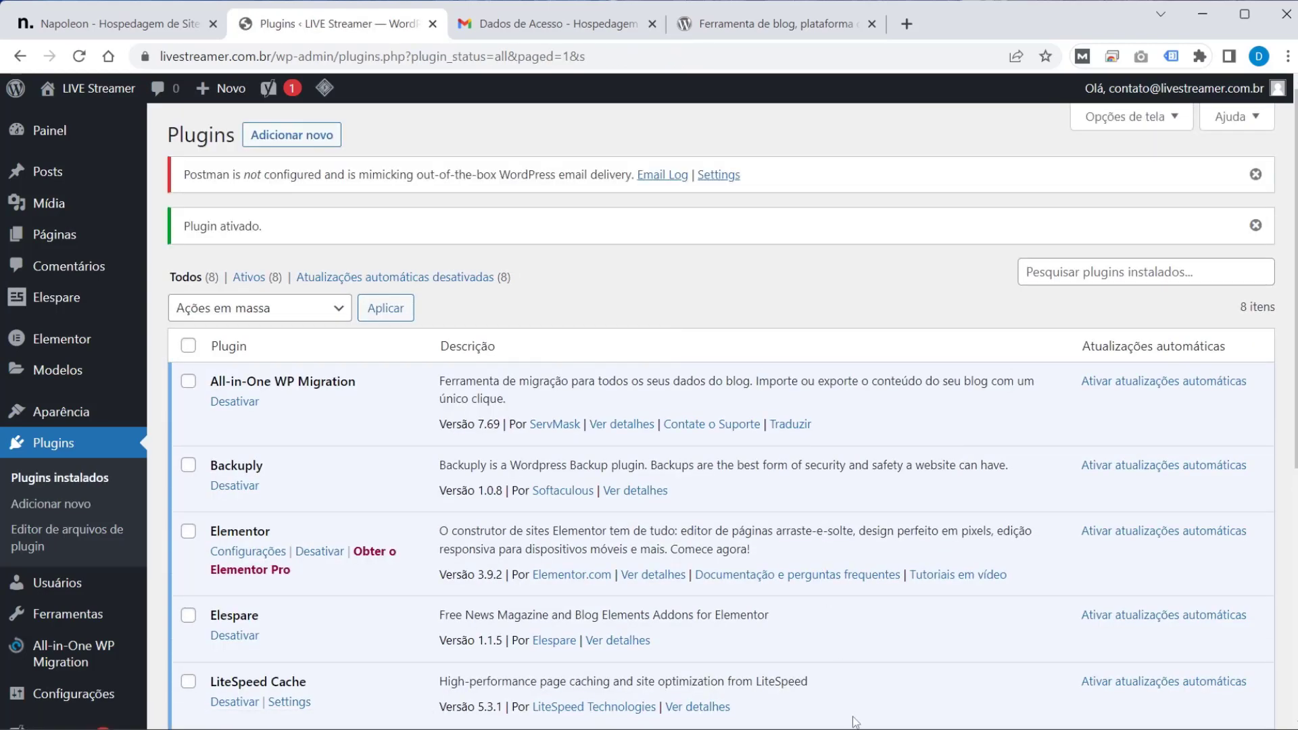
# Step: Copy the plugin name Limit Login Attempts Reloaded from the Word document, and search for it among the plugins to add in Chrome
pyautogui.hotkey('alt', 'Tab')
pyautogui.moveTo(578, 466); pyautogui.dragTo(390, 481)
pyautogui.hotkey('ctrl', 'c')
pyautogui.hotkey('alt', 'Tab')
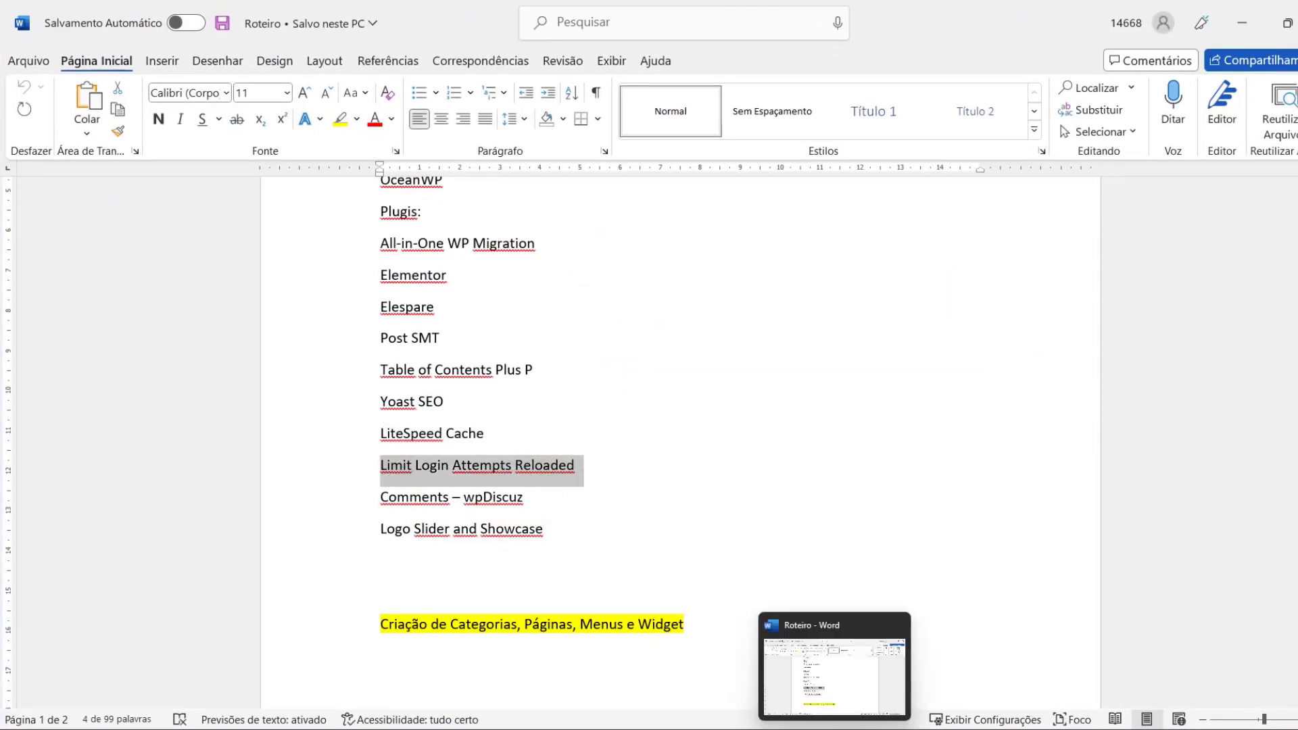
pyautogui.click(299, 135)
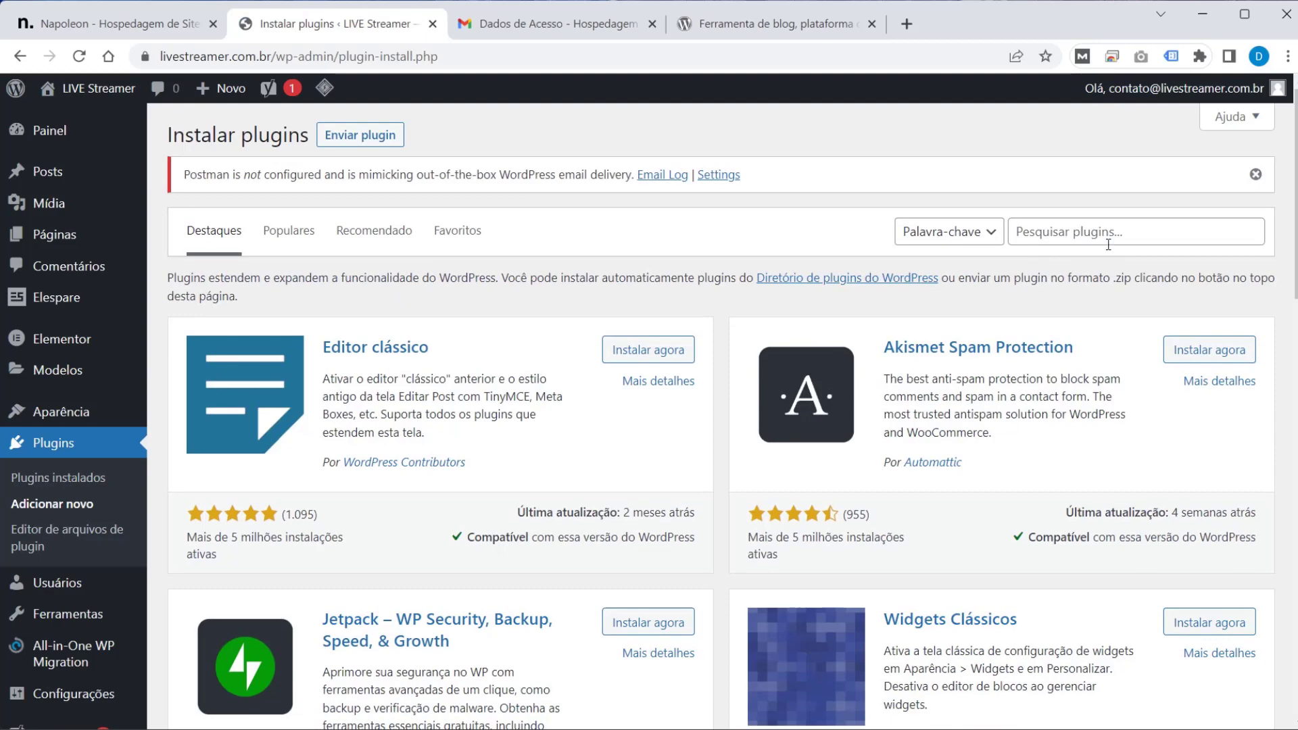
pyautogui.click(1098, 233)
pyautogui.hotkey('ctrl', 'v')
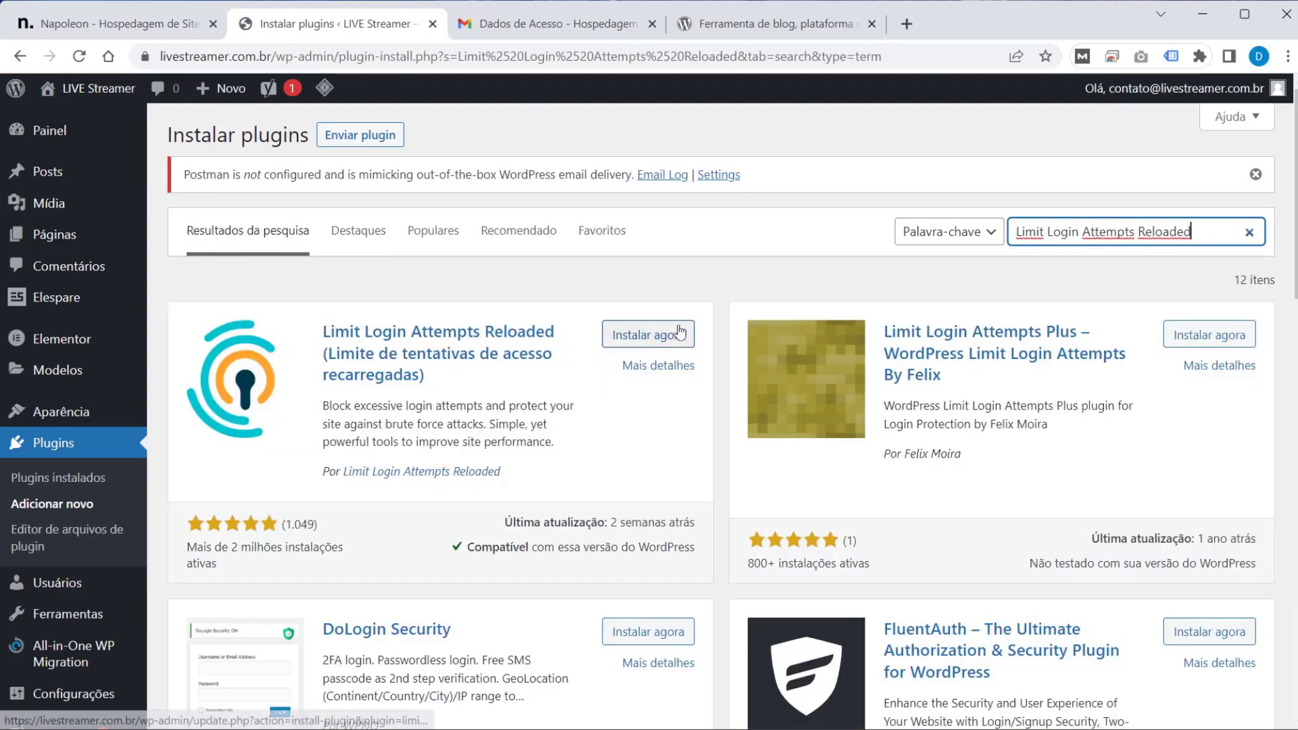
# Step: Install and activate Limit Login Attempts Reloaded, declining the newsletter and the premium upgrade in its setup dialogs
pyautogui.click(650, 335)
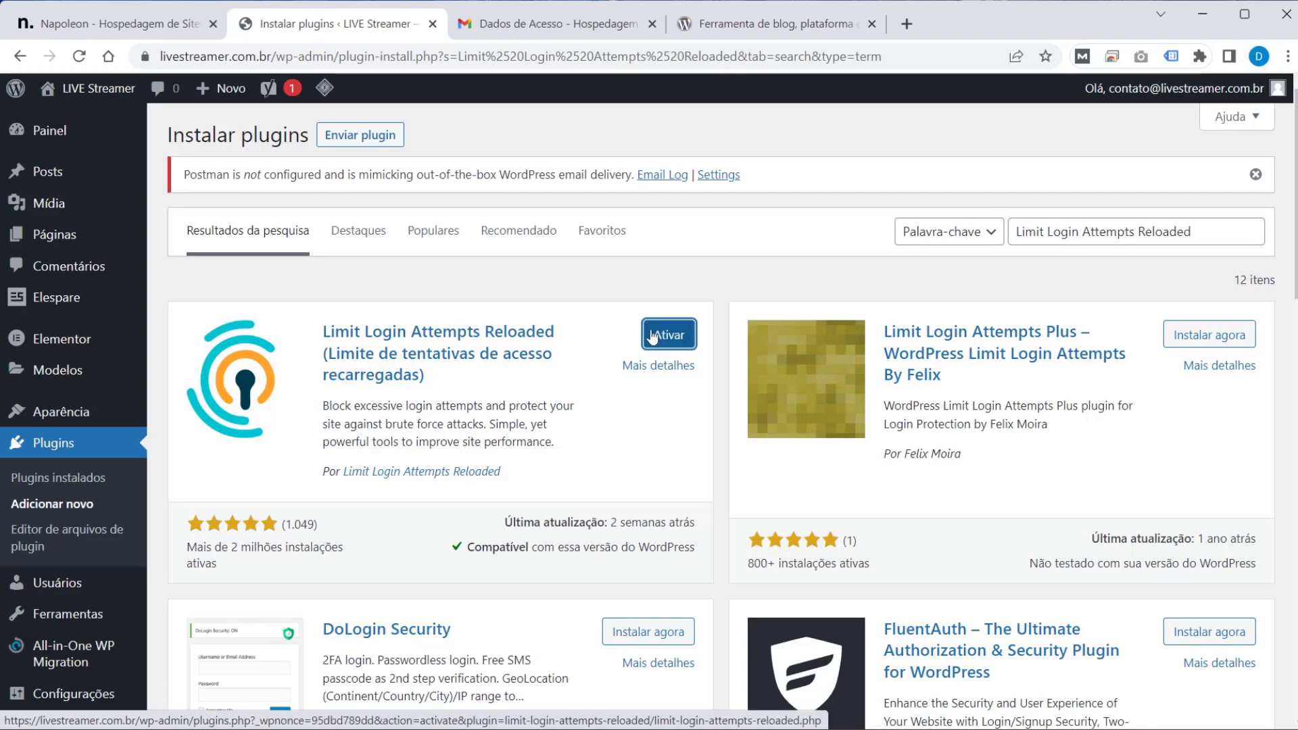
pyautogui.click(652, 336)
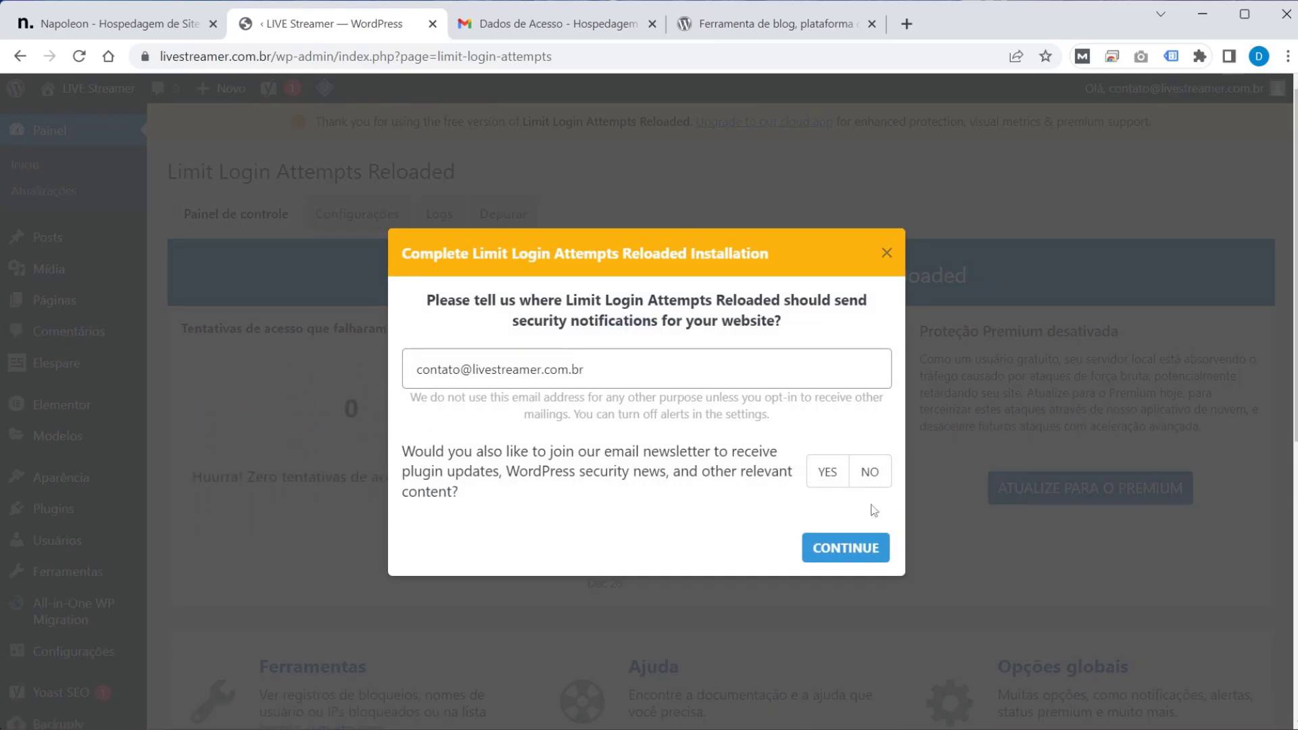
pyautogui.click(869, 473)
pyautogui.click(866, 551)
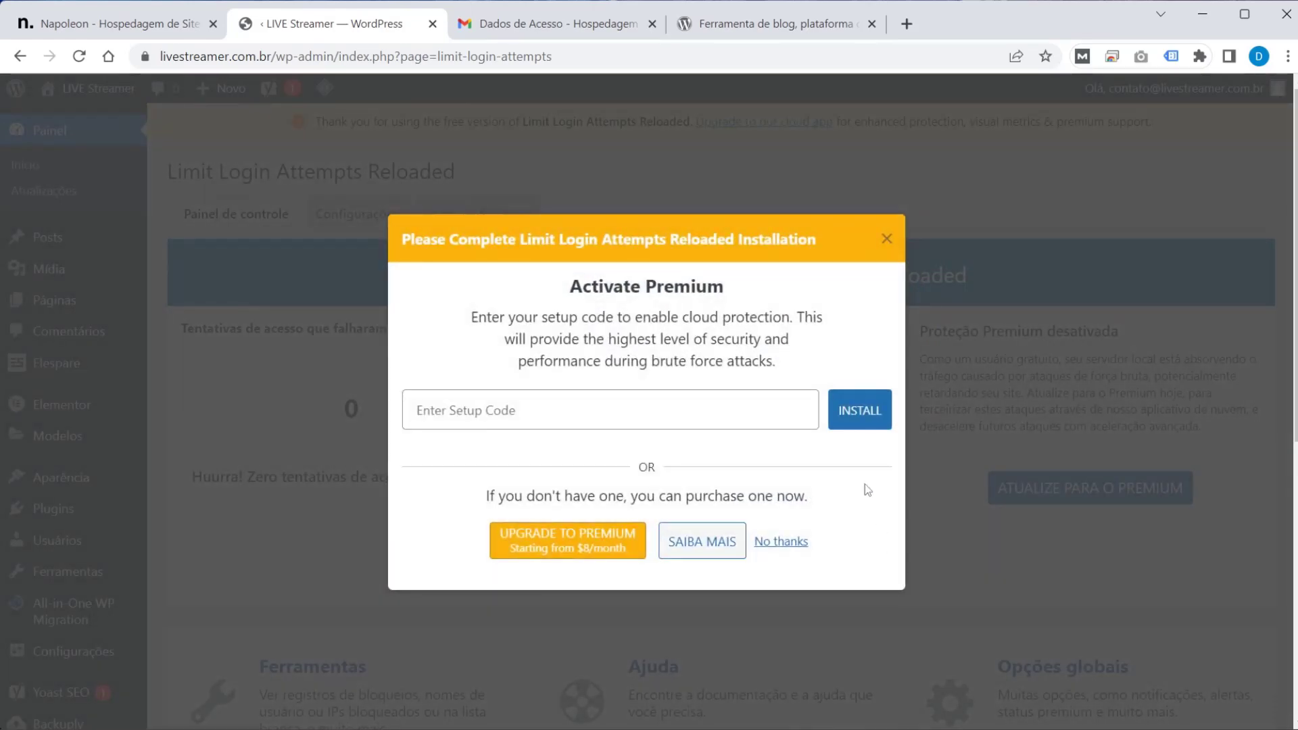
pyautogui.click(781, 541)
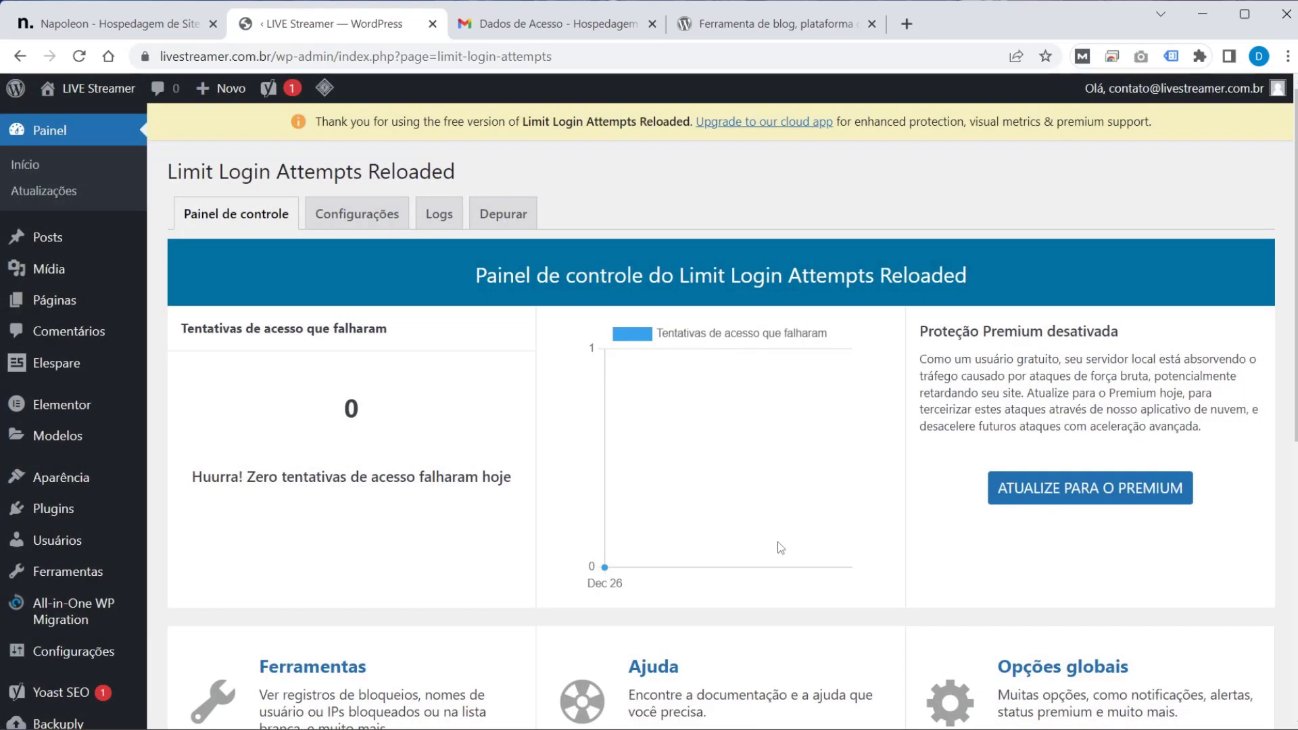
# Step: Turn off the lockout e-mail notification in the Limit Login Attempts Reloaded settings, save, and return to the installed plugins page
pyautogui.click(359, 215)
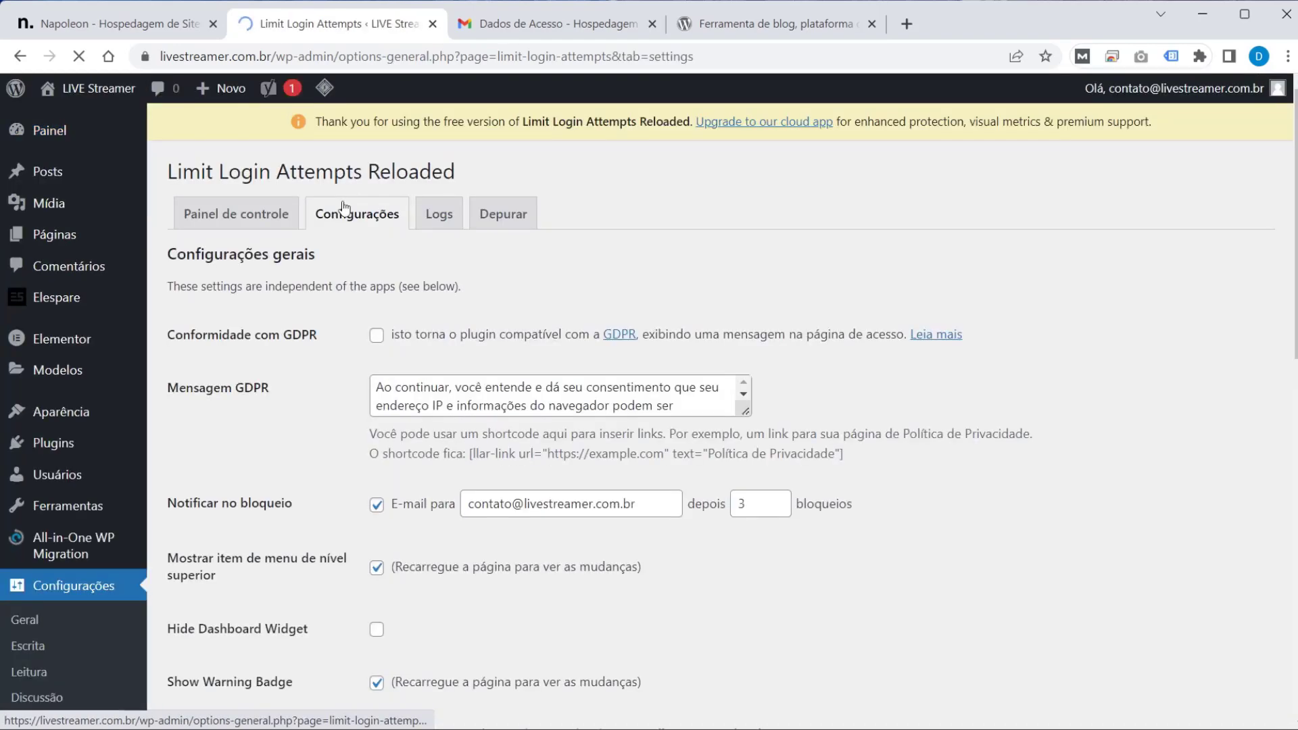
pyautogui.click(376, 505)
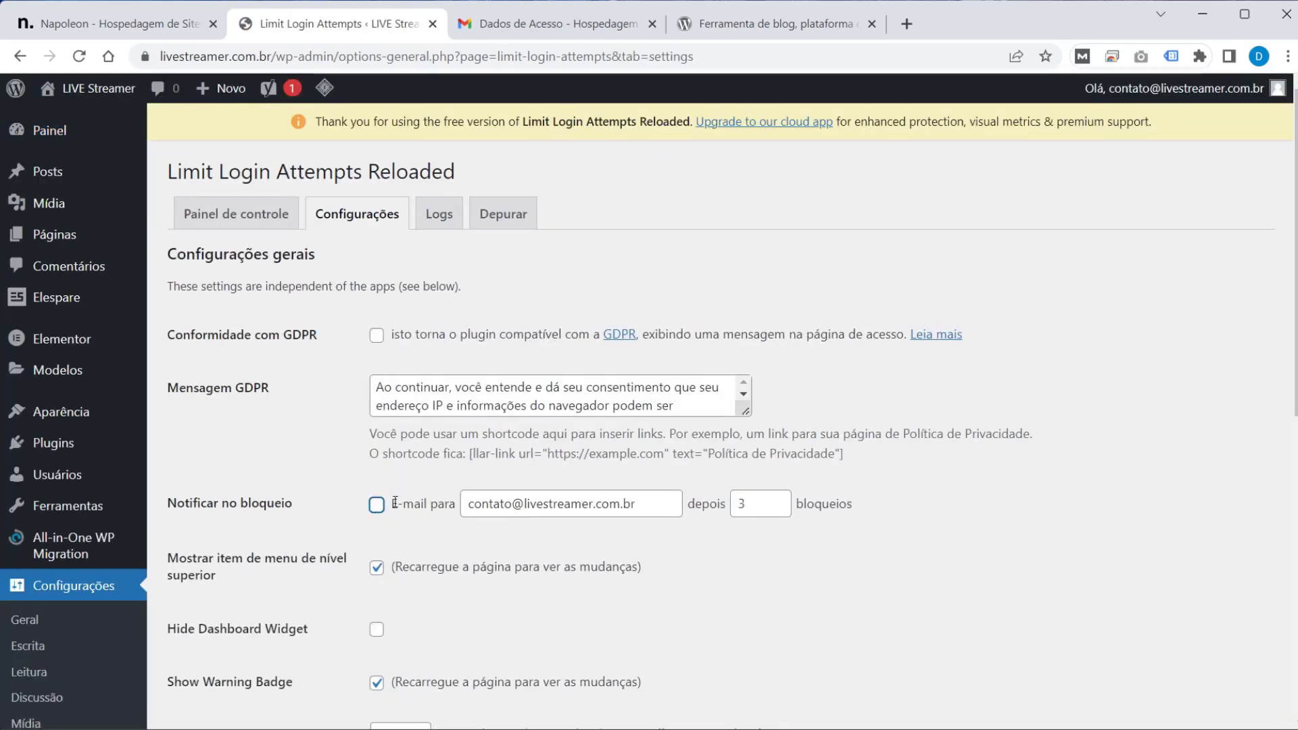
pyautogui.scroll(-1, 346, 502)
pyautogui.scroll(-7, 331, 466)
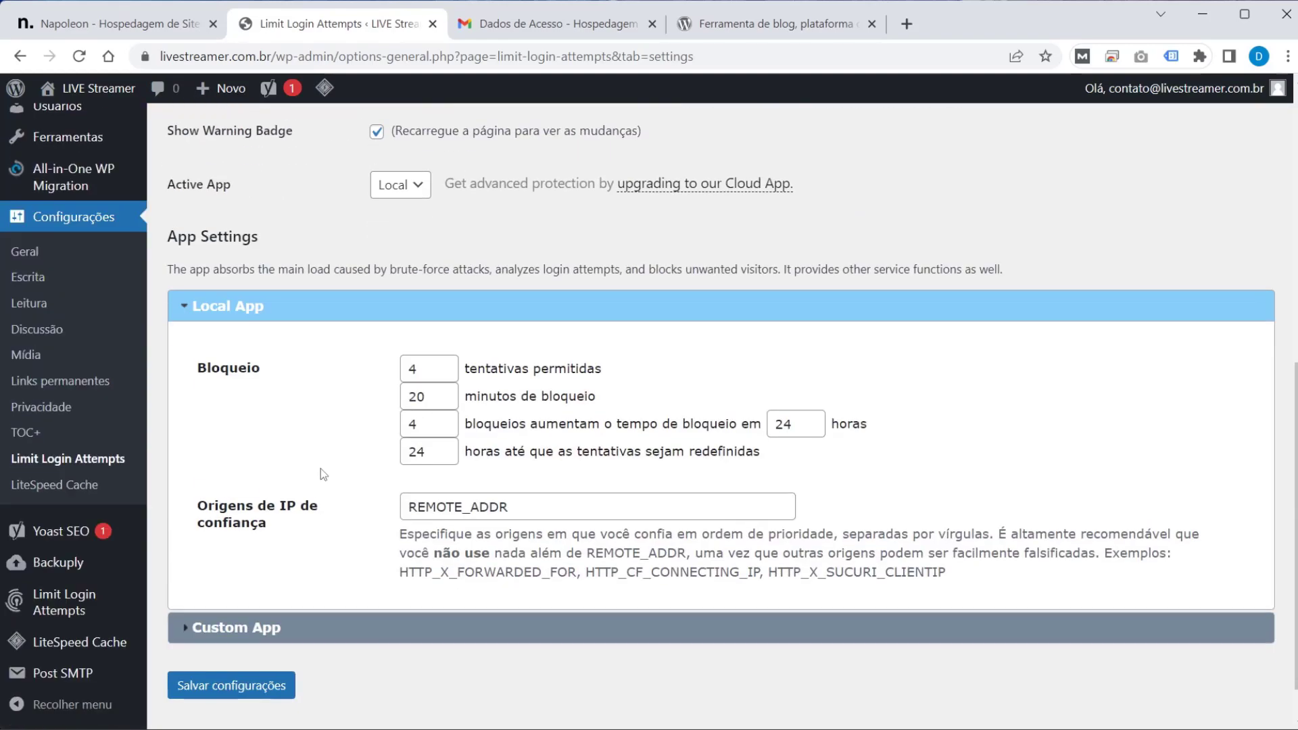
pyautogui.click(215, 647)
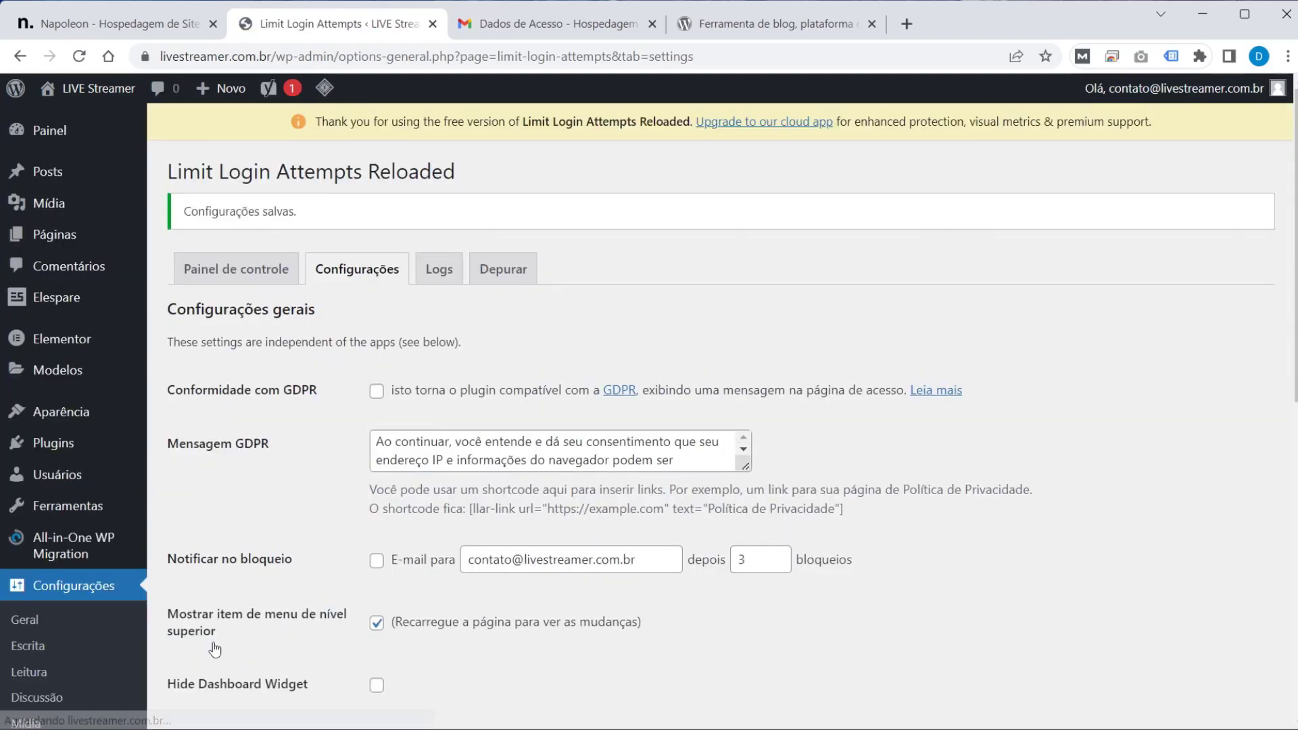
pyautogui.click(92, 454)
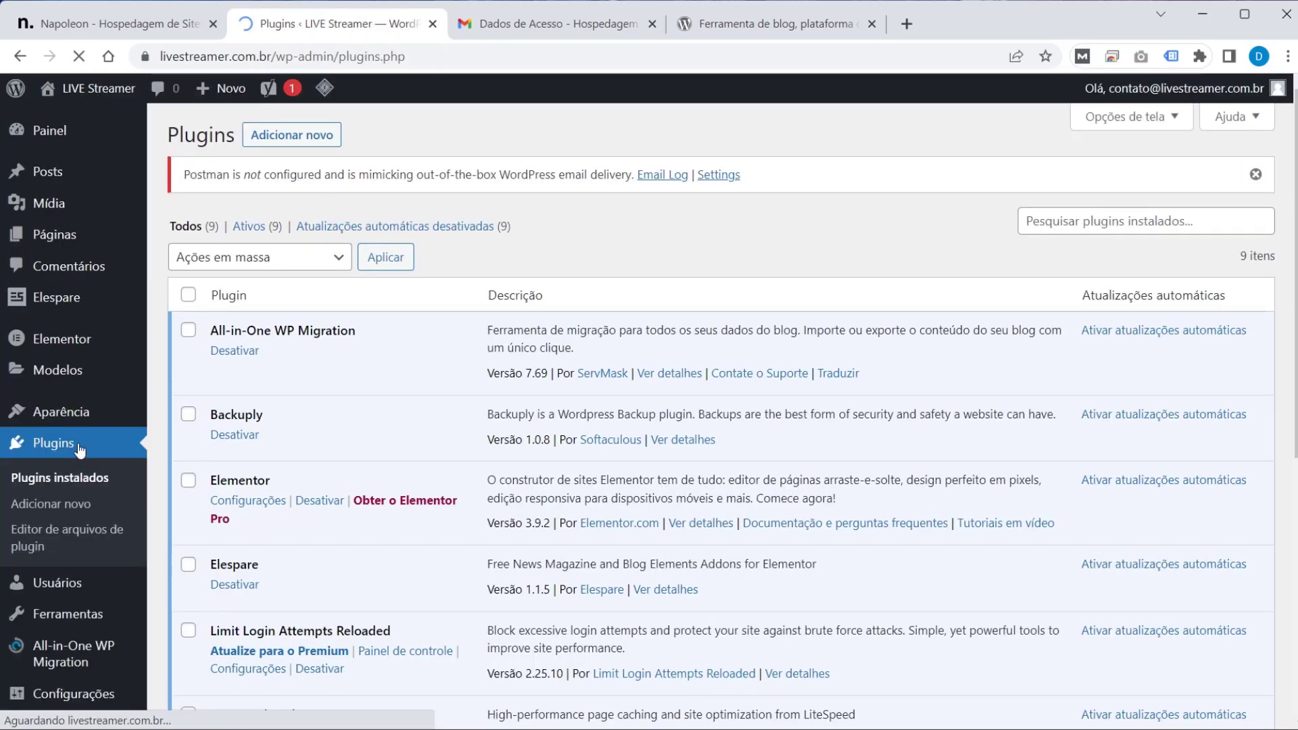
# Step: Take the plugin name Comments – wpDiscuz from the Word document, and find, install and activate that plugin in Chrome
pyautogui.hotkey('alt', 'Tab')
pyautogui.scroll(-1, 716, 514)
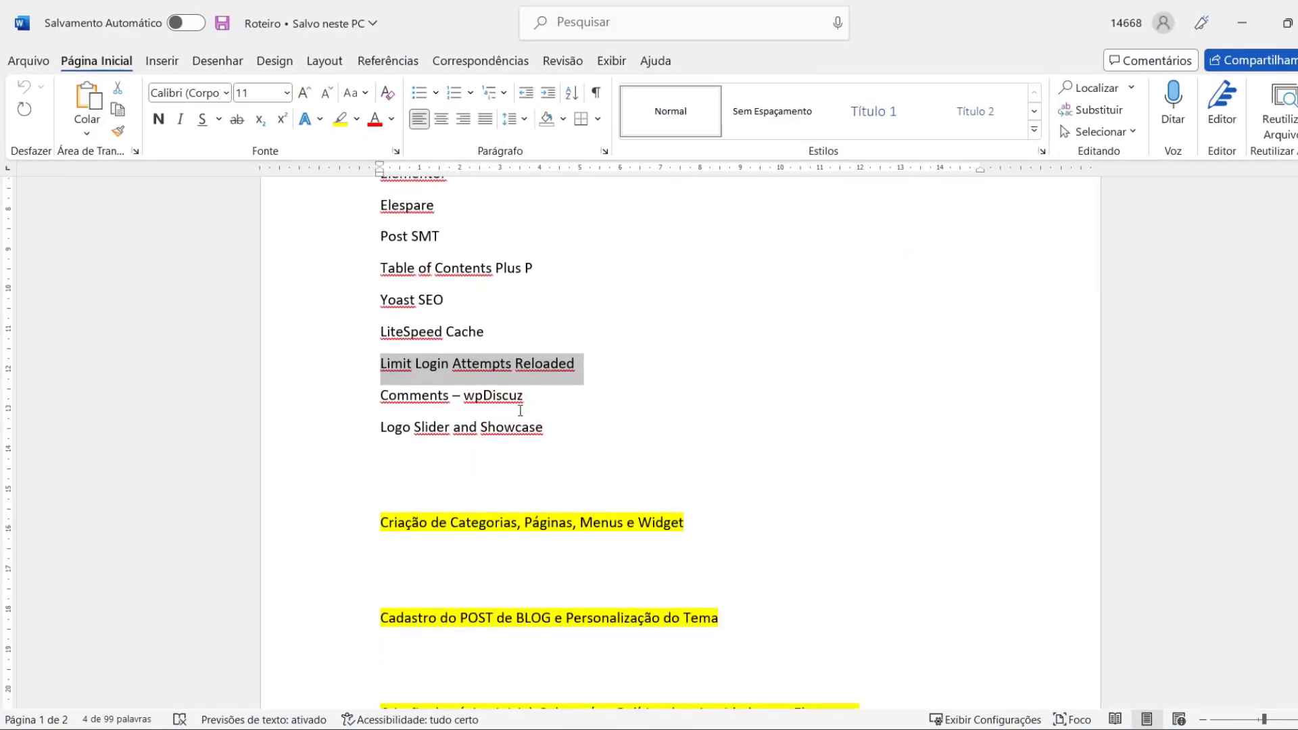
pyautogui.hotkey('alt', 'Tab')
pyautogui.click(319, 140)
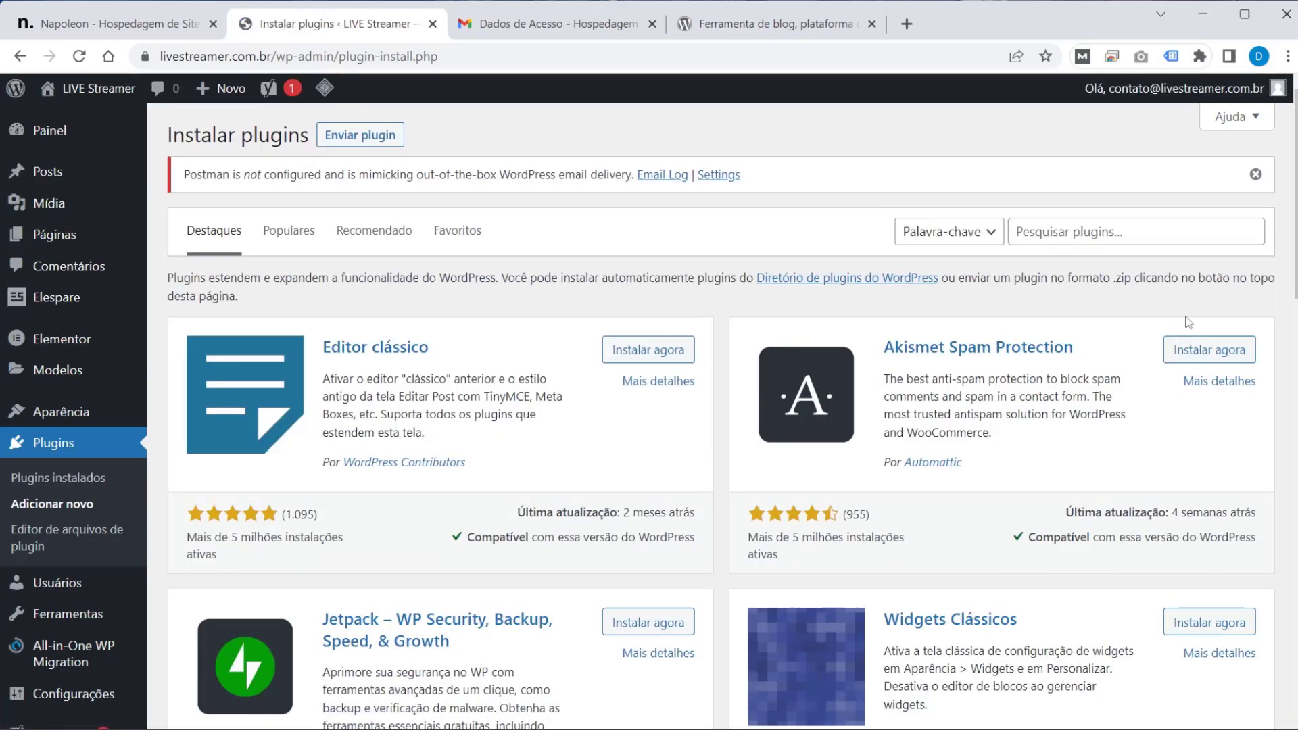
pyautogui.click(1120, 232)
pyautogui.write('Comments – wpDiscuz')
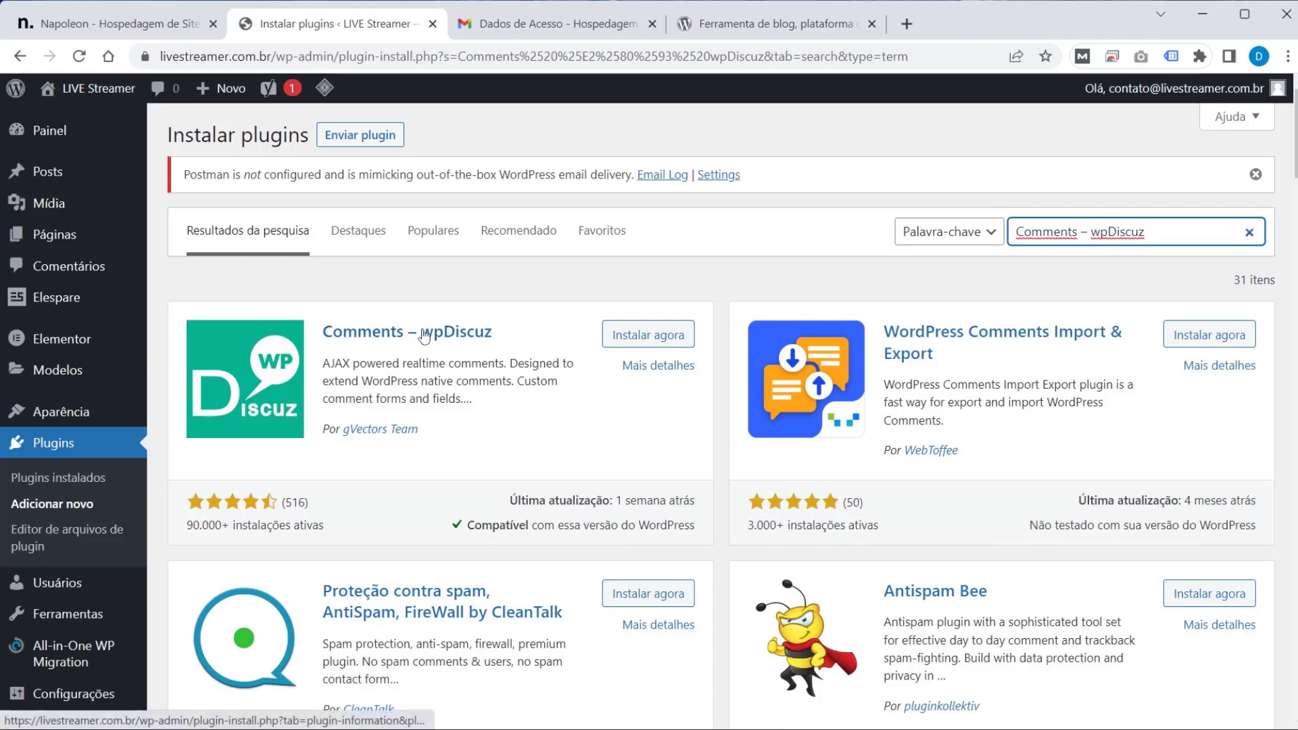
pyautogui.click(661, 334)
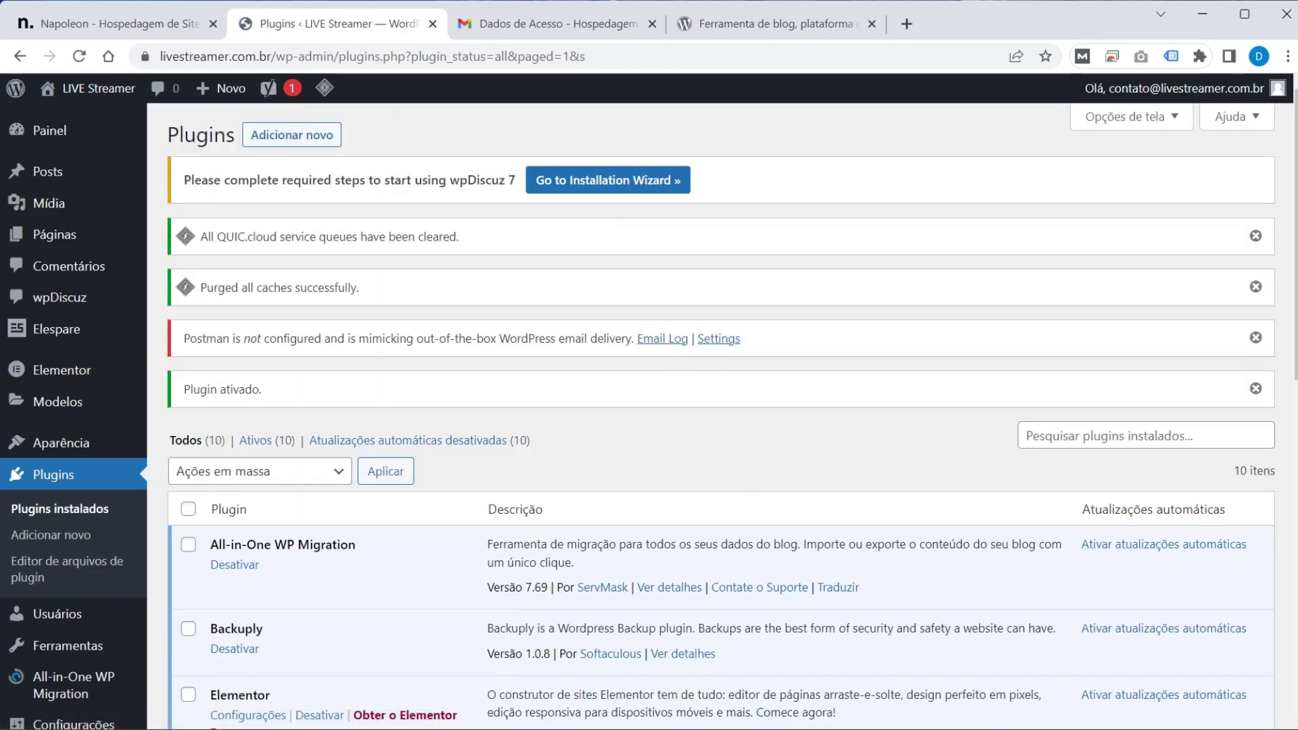
# Step: Install and activate the Logo Slider and Showcase plugin, searching for it with the name copied from the Word document
pyautogui.hotkey('alt', 'Tab')
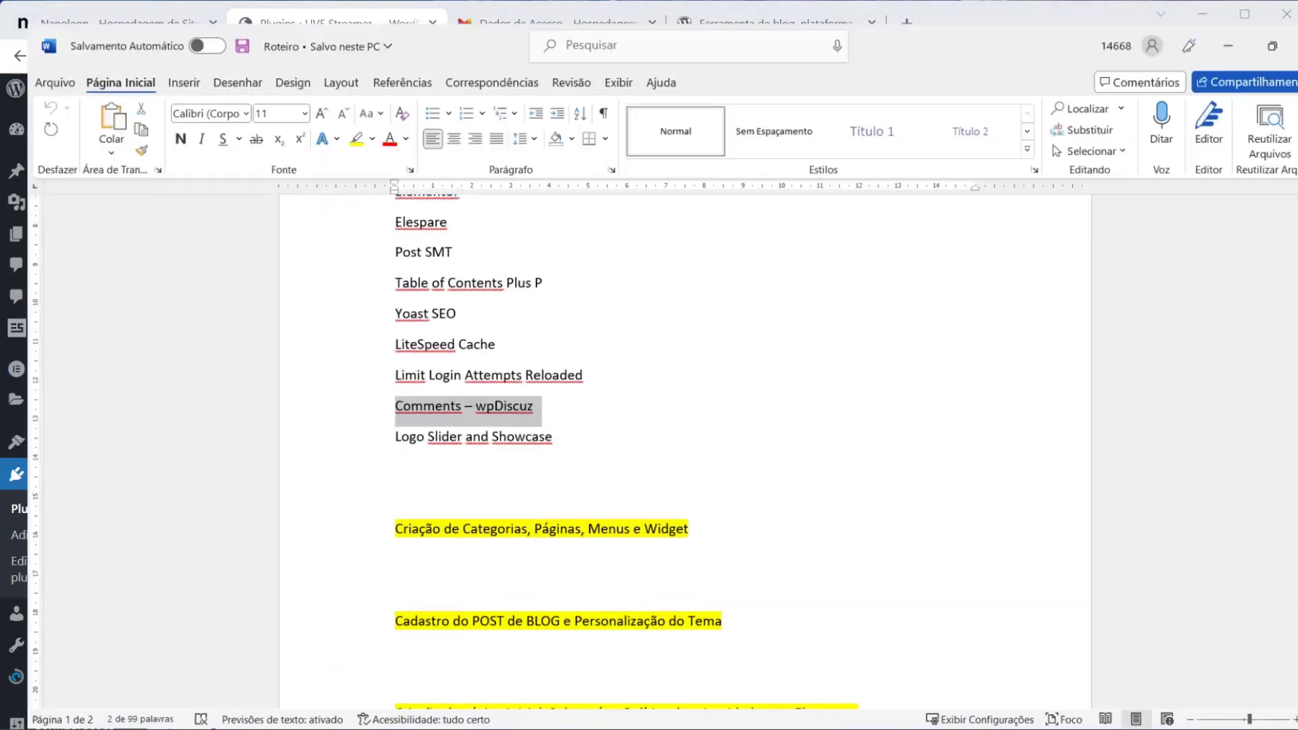
pyautogui.moveTo(568, 434); pyautogui.dragTo(397, 436)
pyautogui.hotkey('ctrl', 'c')
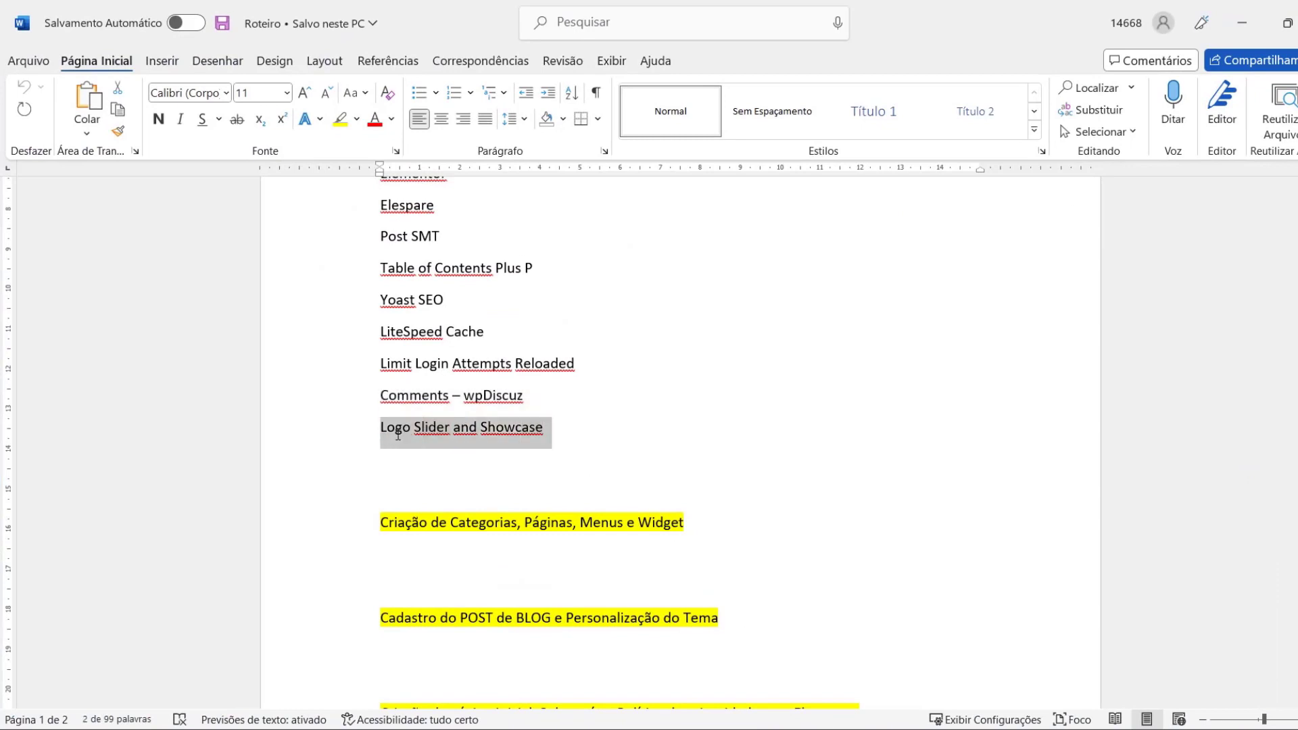
pyautogui.hotkey('alt', 'Tab')
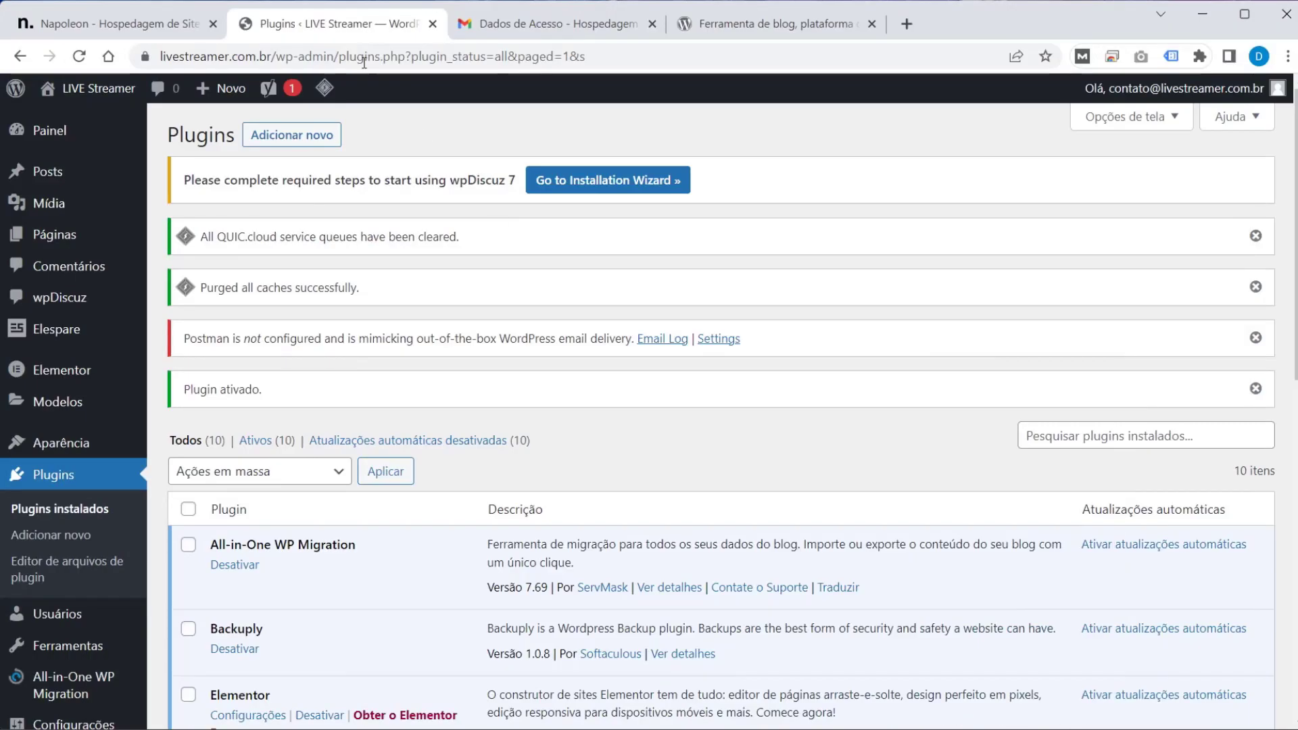
pyautogui.click(286, 139)
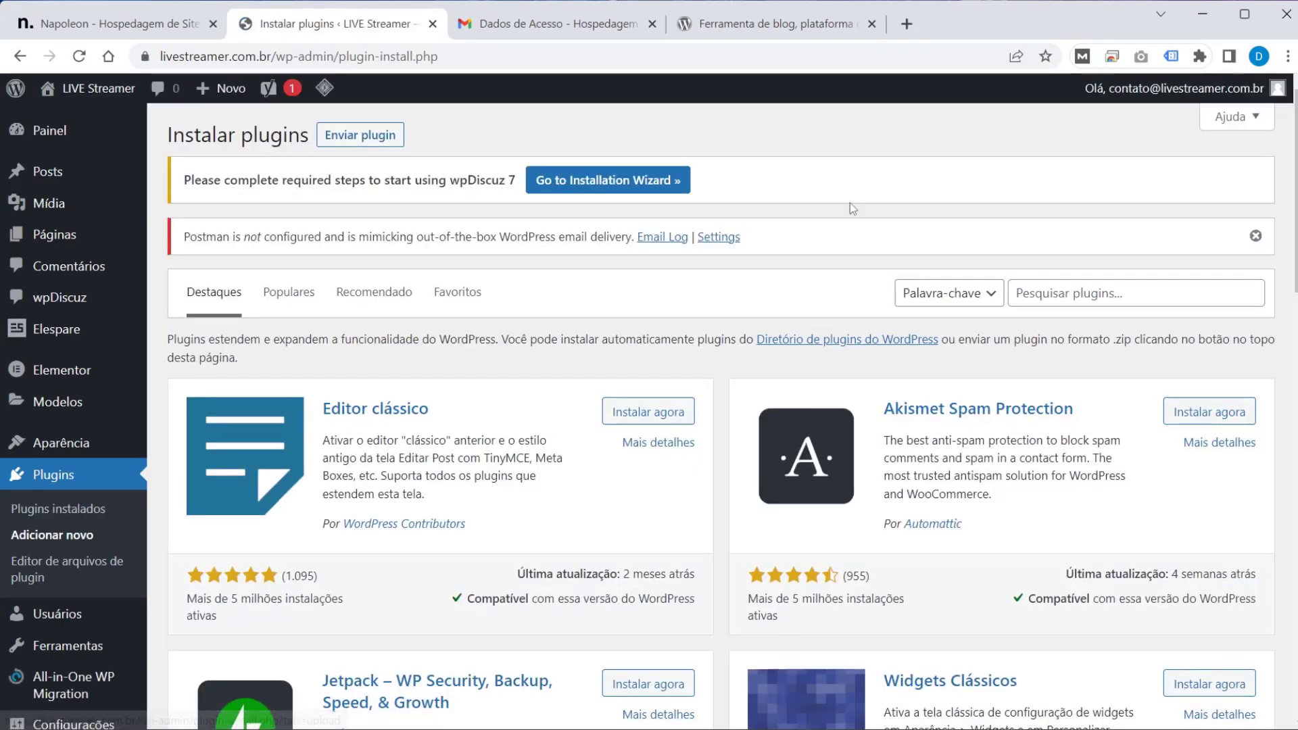
pyautogui.click(1101, 293)
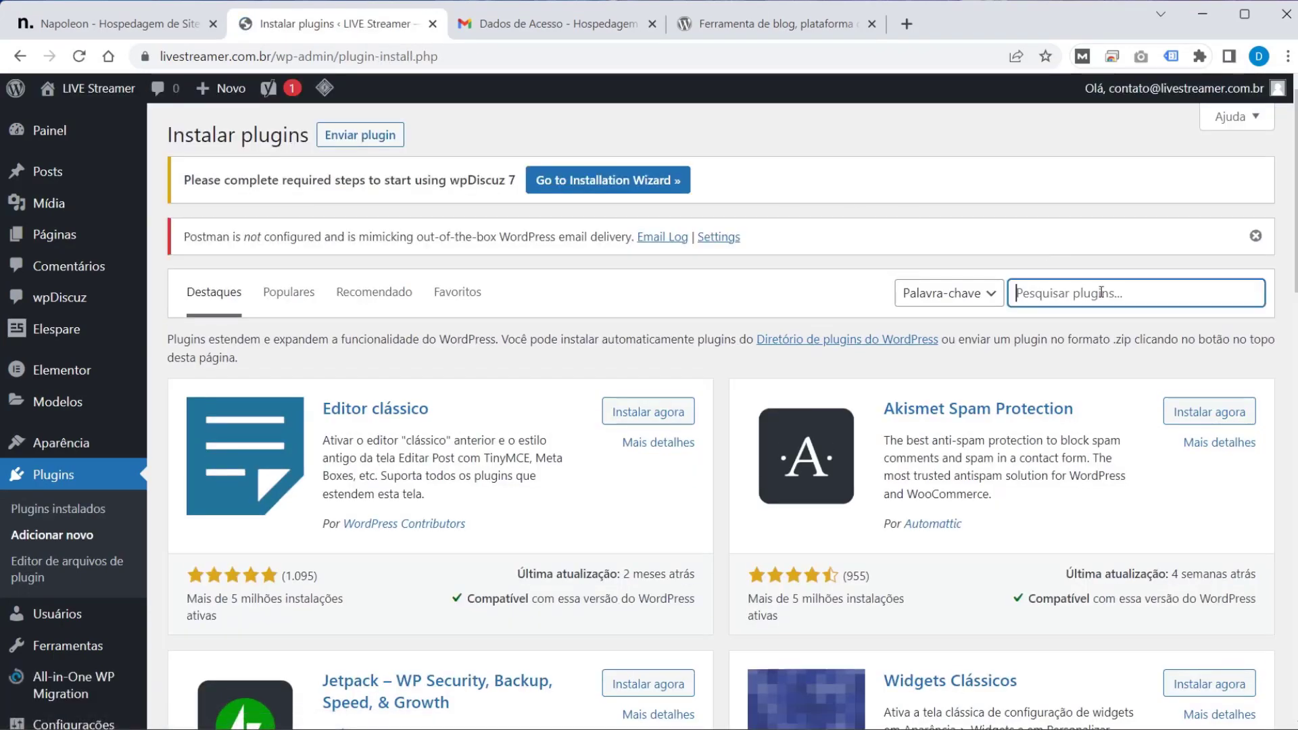
pyautogui.hotkey('ctrl', 'v')
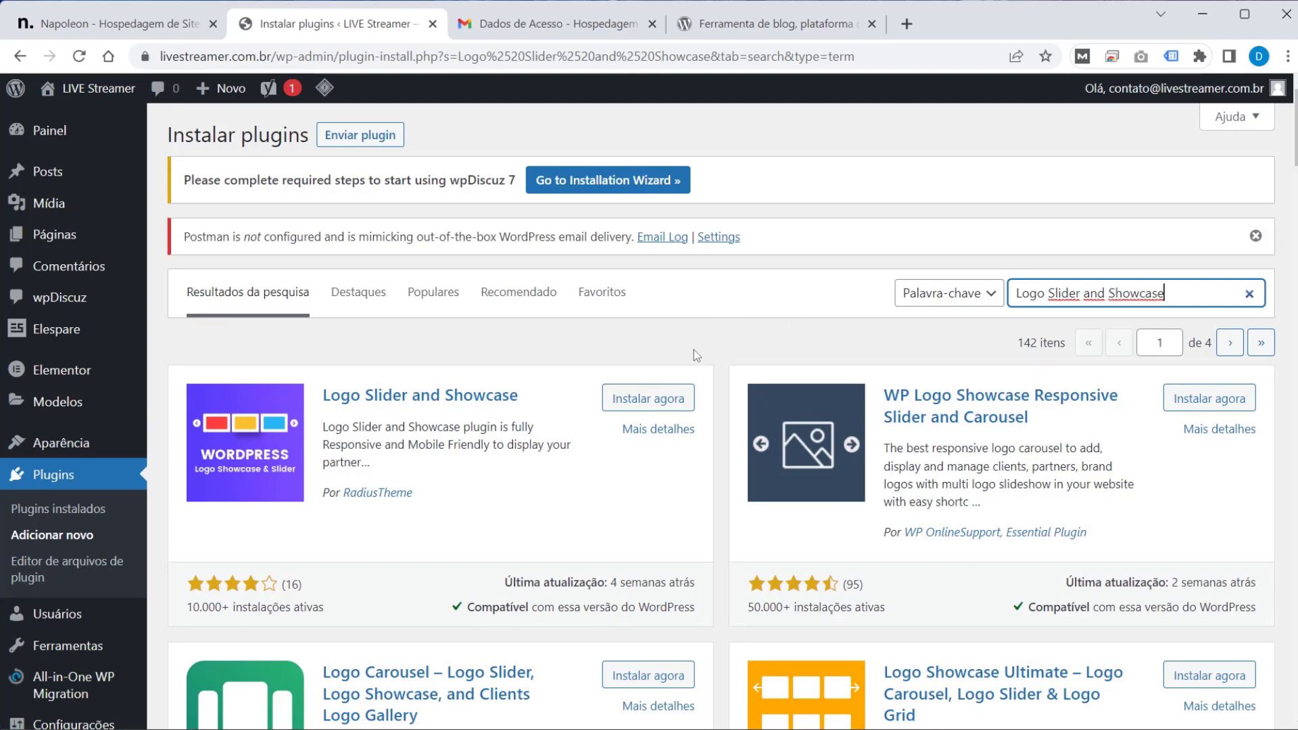
pyautogui.click(659, 397)
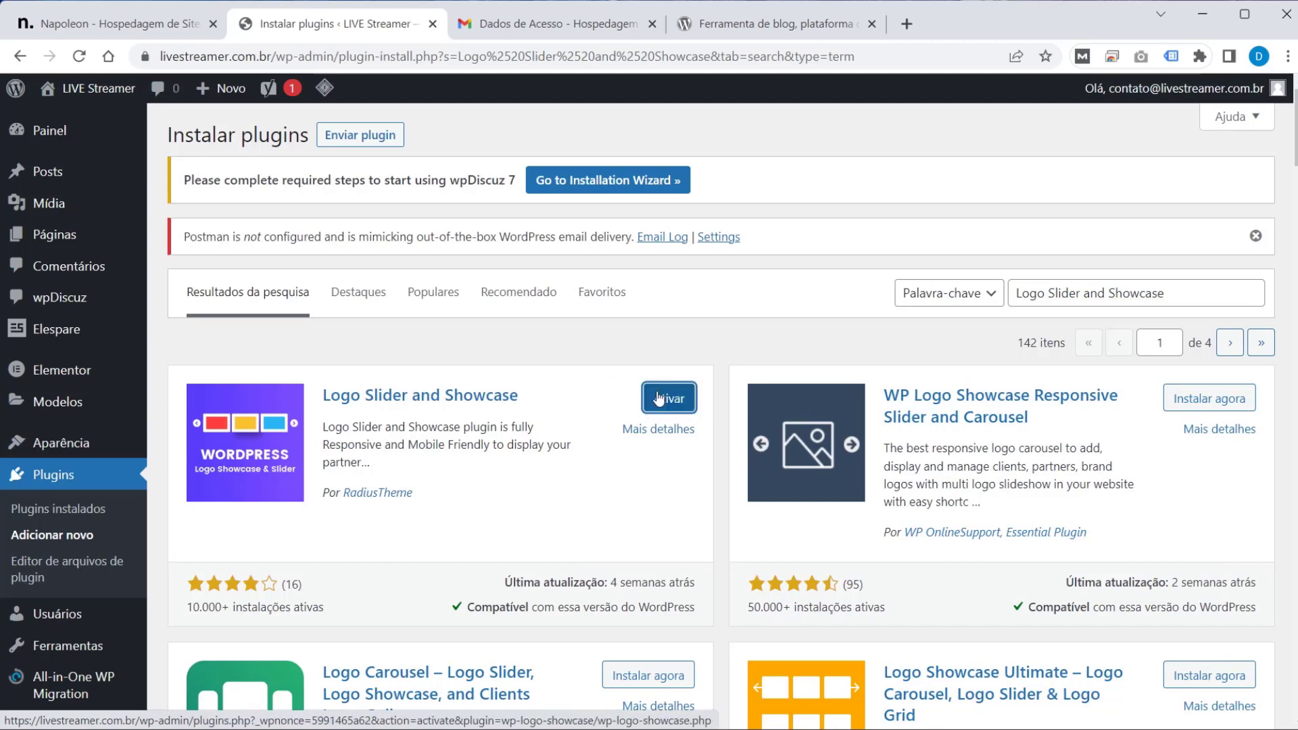
pyautogui.click(659, 397)
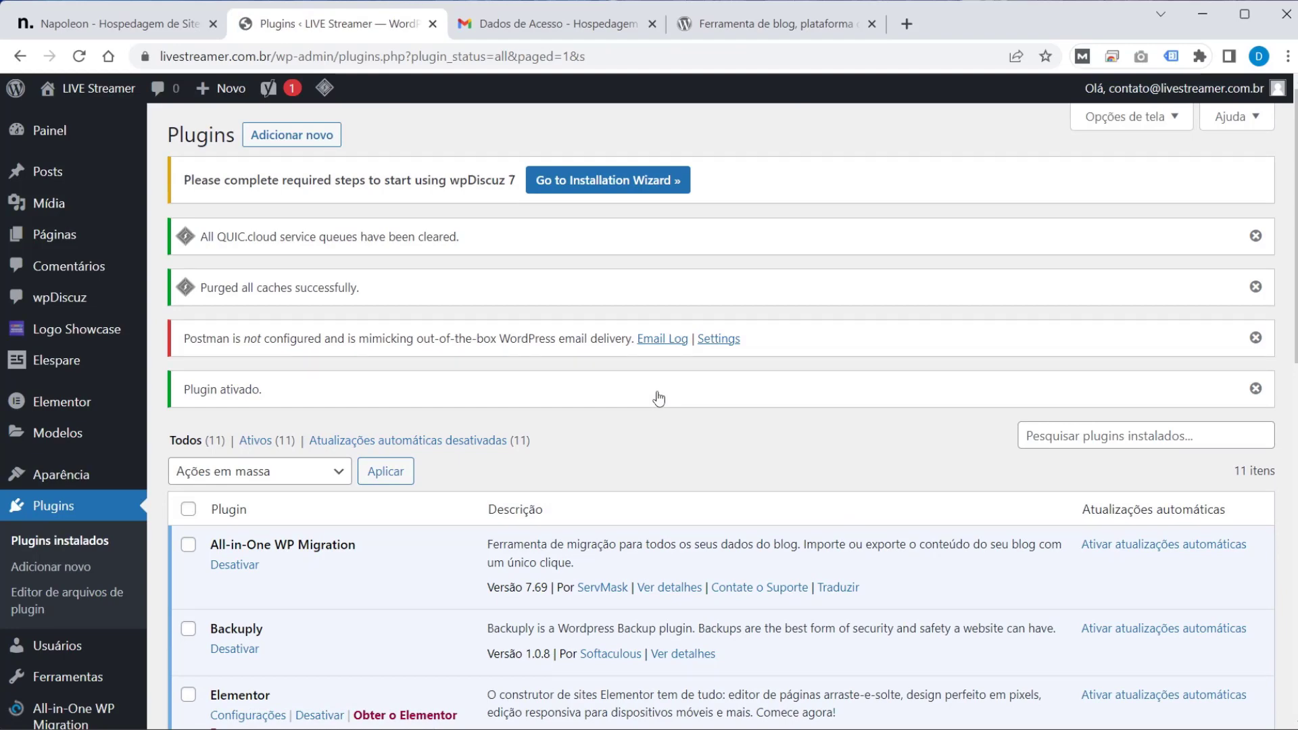
# Step: Try to send a test e-mail from the Post SMTP dashboard to the prefilled recipient address, and close the test
pyautogui.scroll(-3, 659, 399)
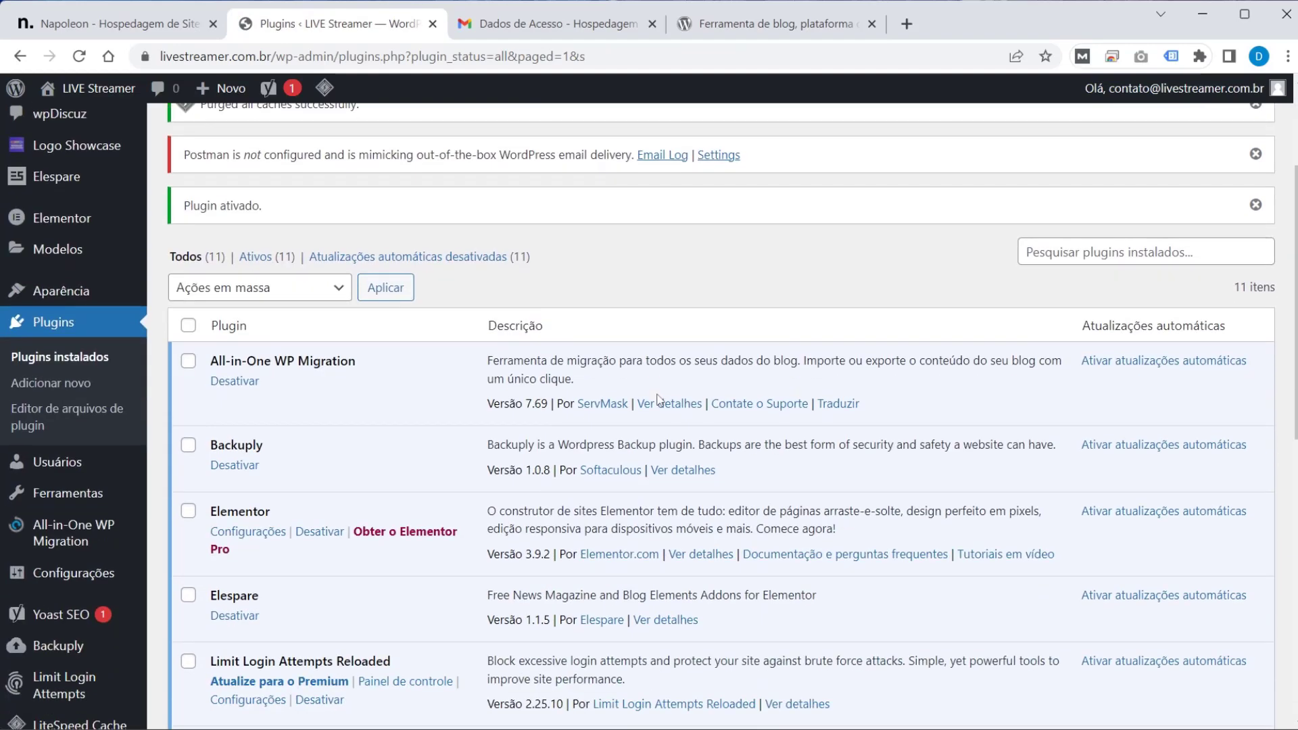
pyautogui.scroll(-3, 68, 419)
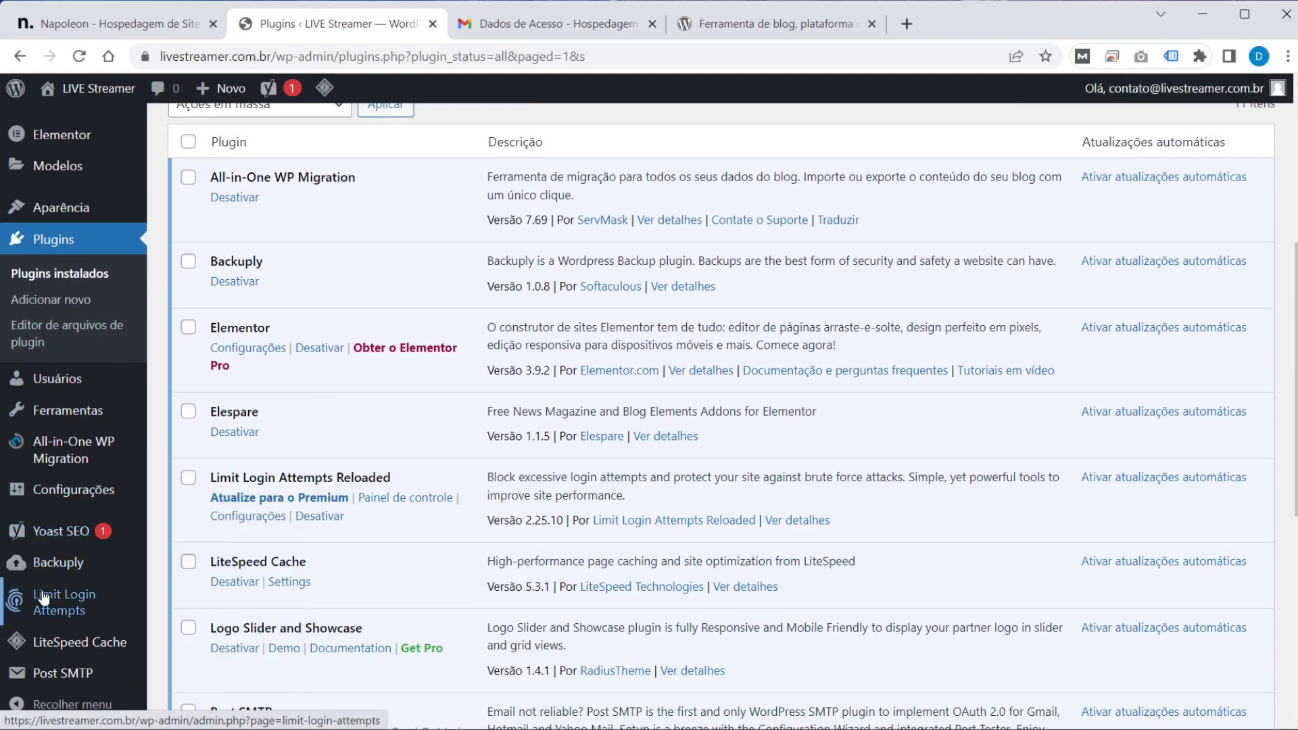
pyautogui.moveTo(53, 675)
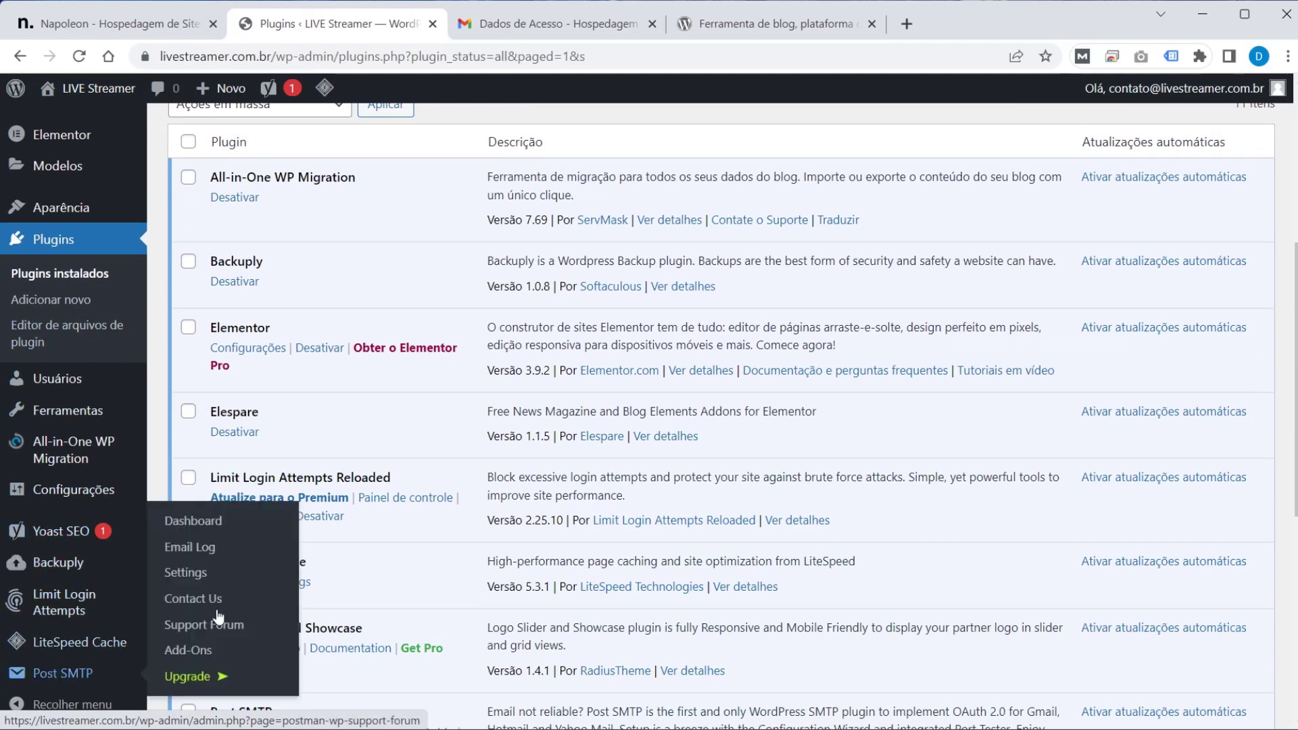
pyautogui.click(199, 529)
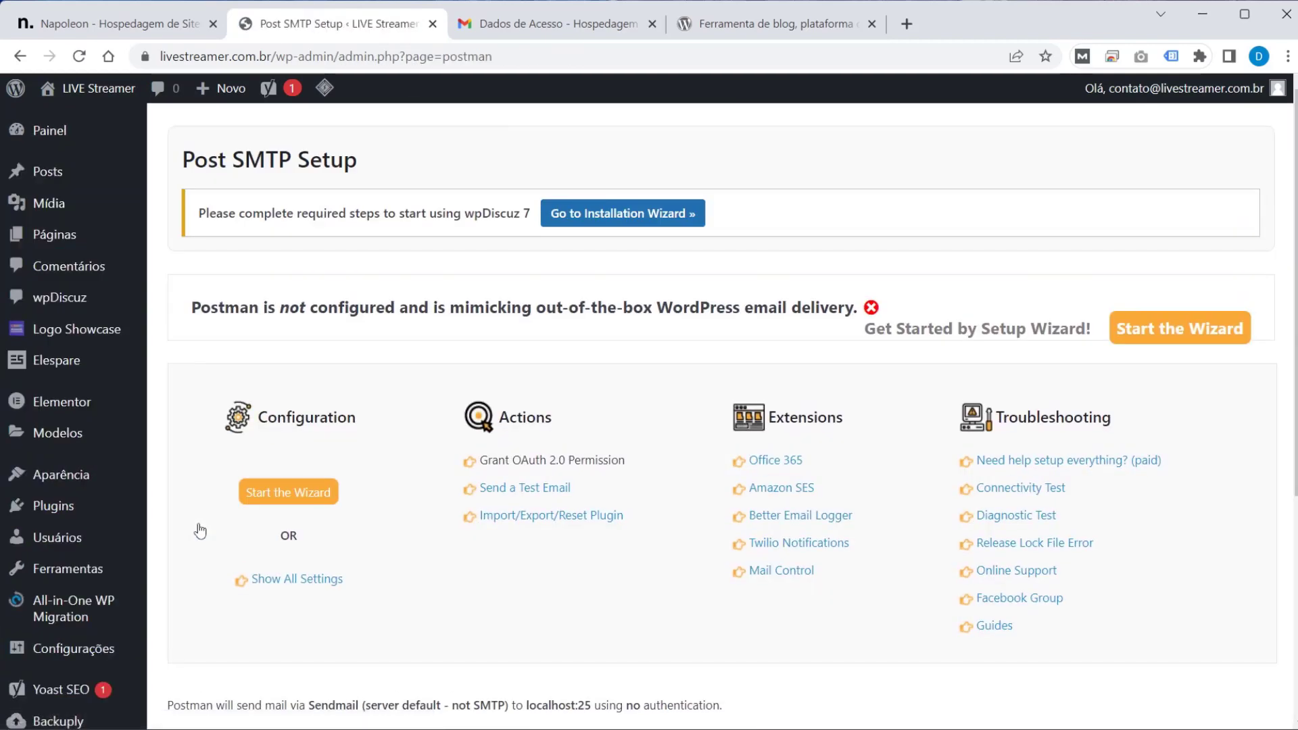
pyautogui.click(522, 496)
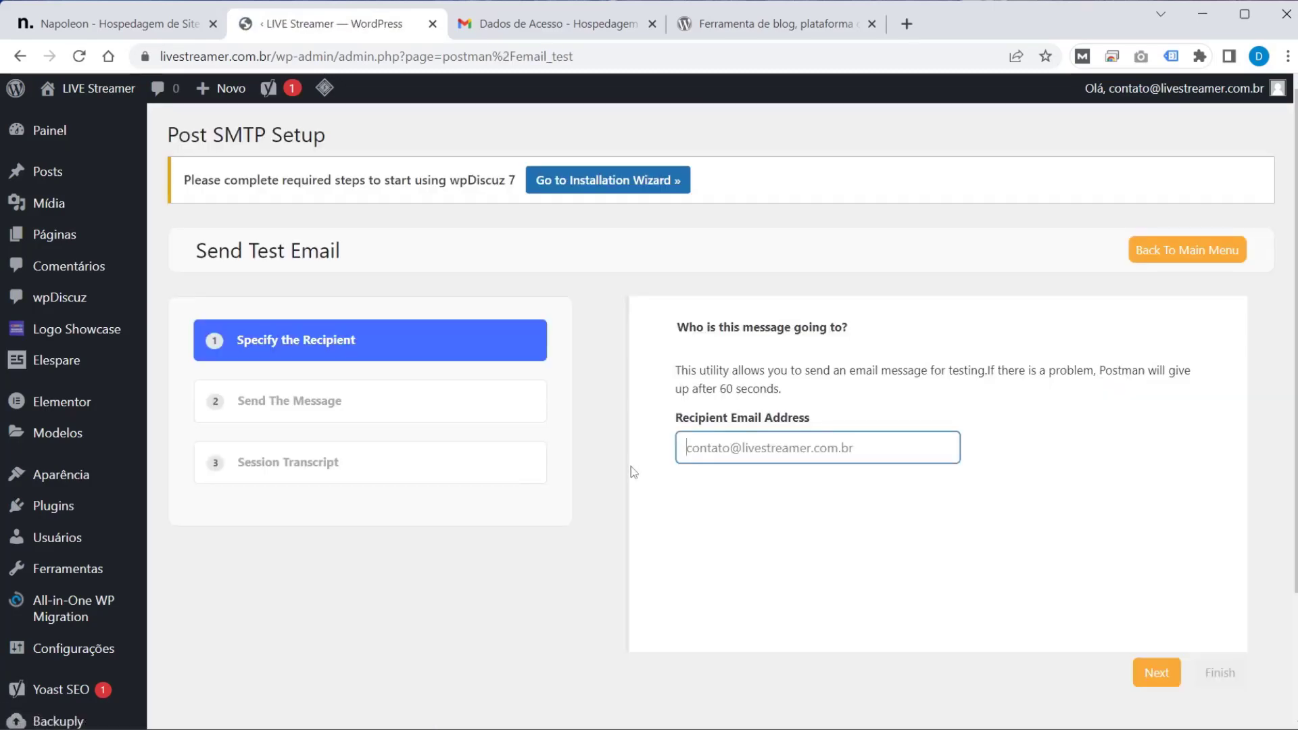
pyautogui.tripleClick(798, 452)
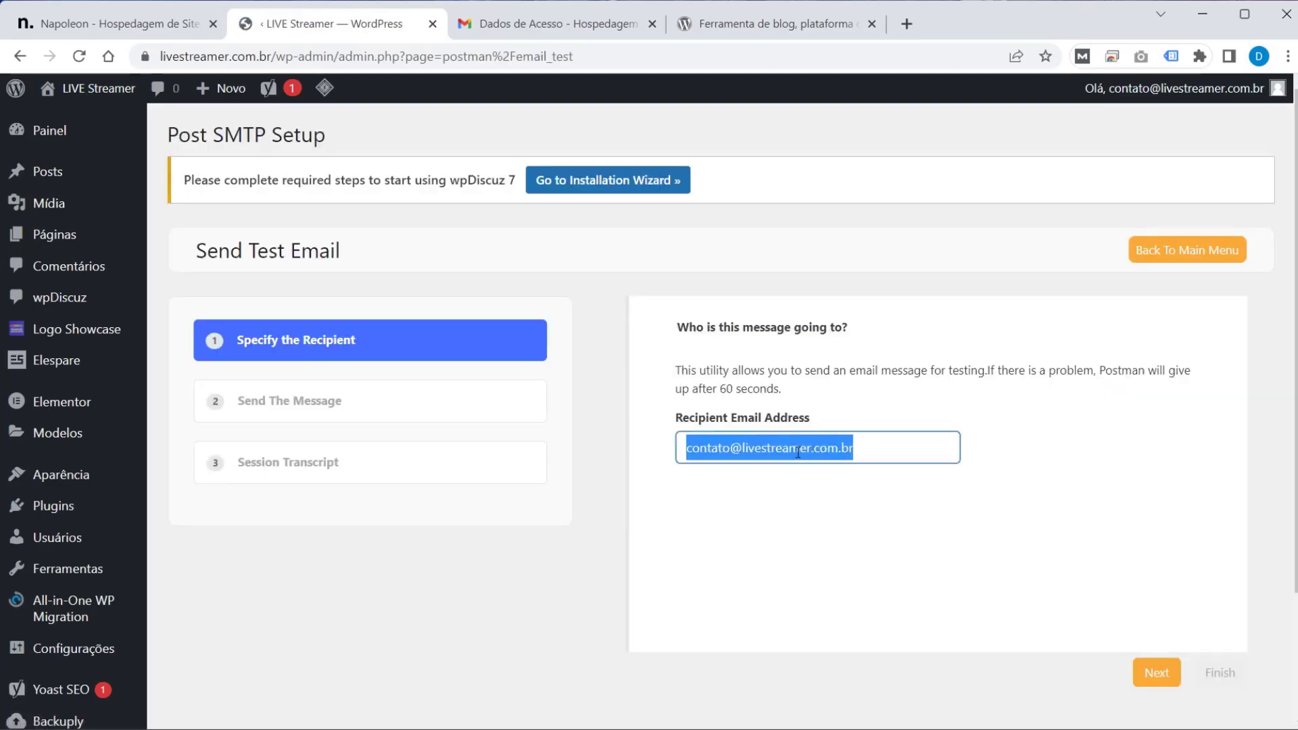
pyautogui.click(885, 497)
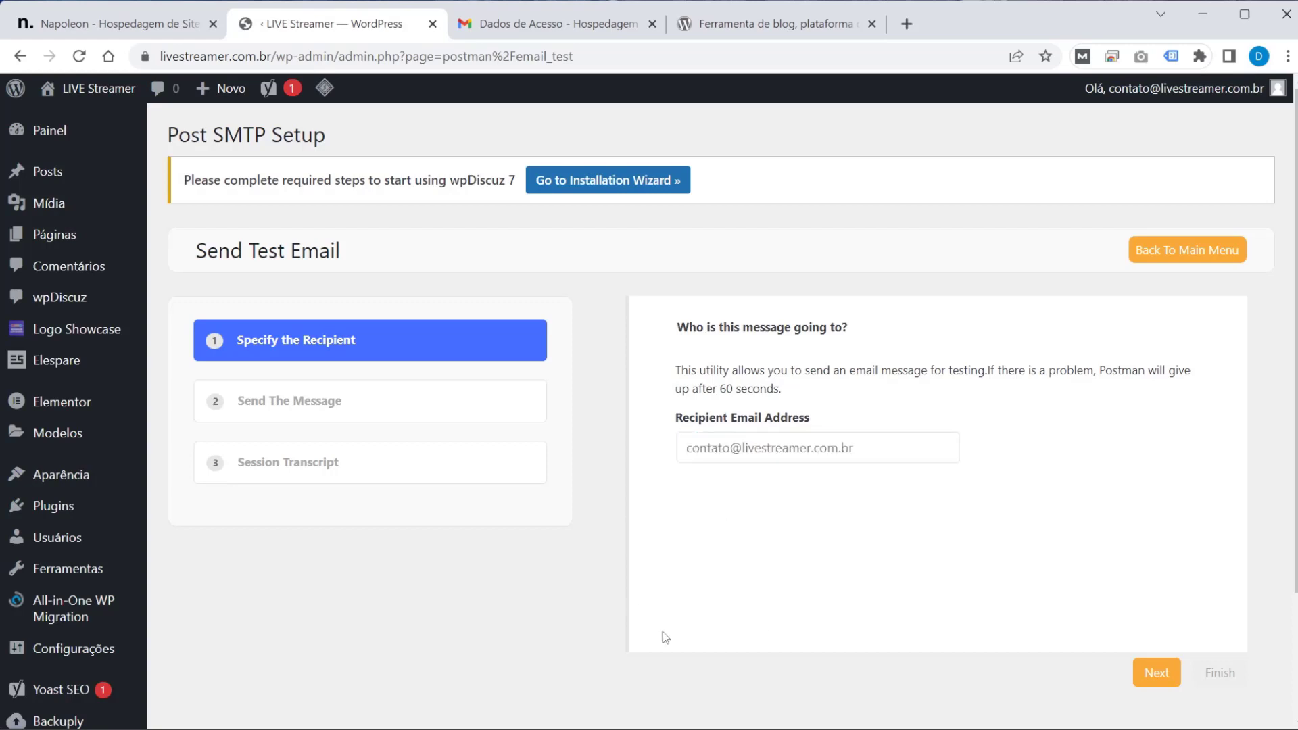
pyautogui.click(1155, 672)
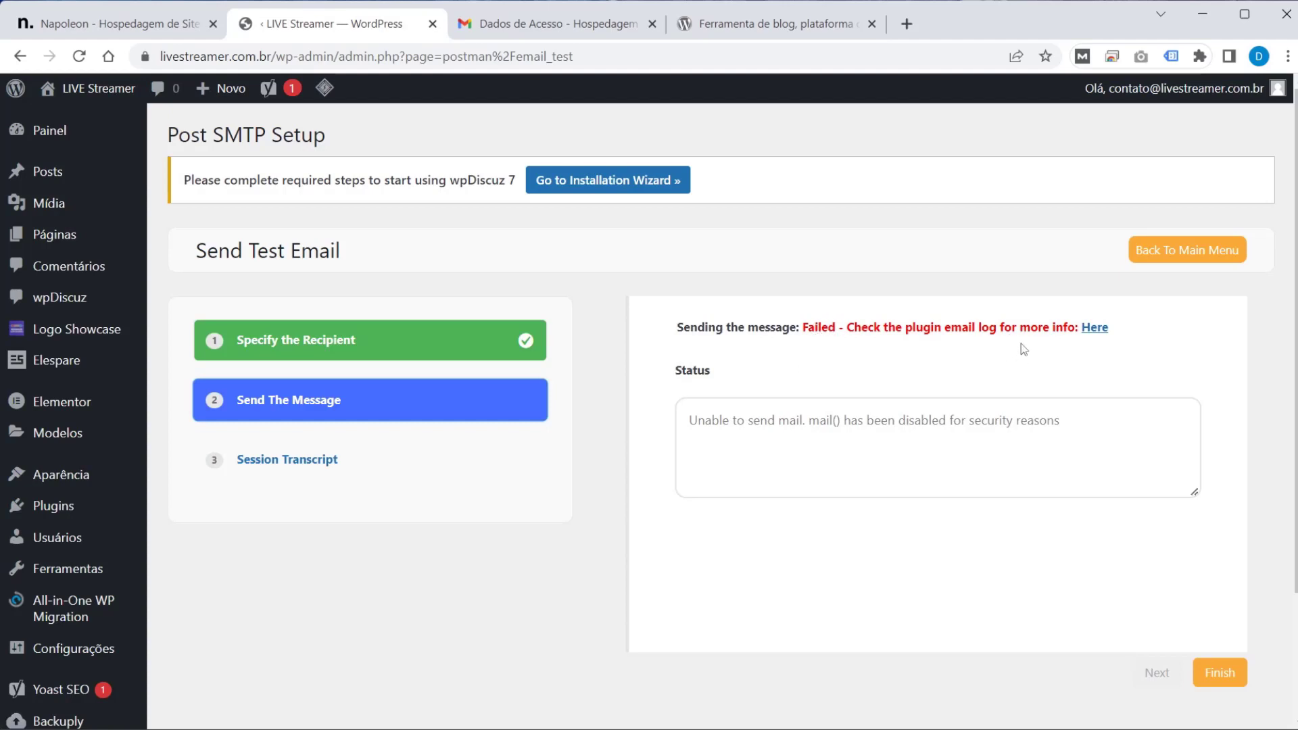
pyautogui.click(1220, 672)
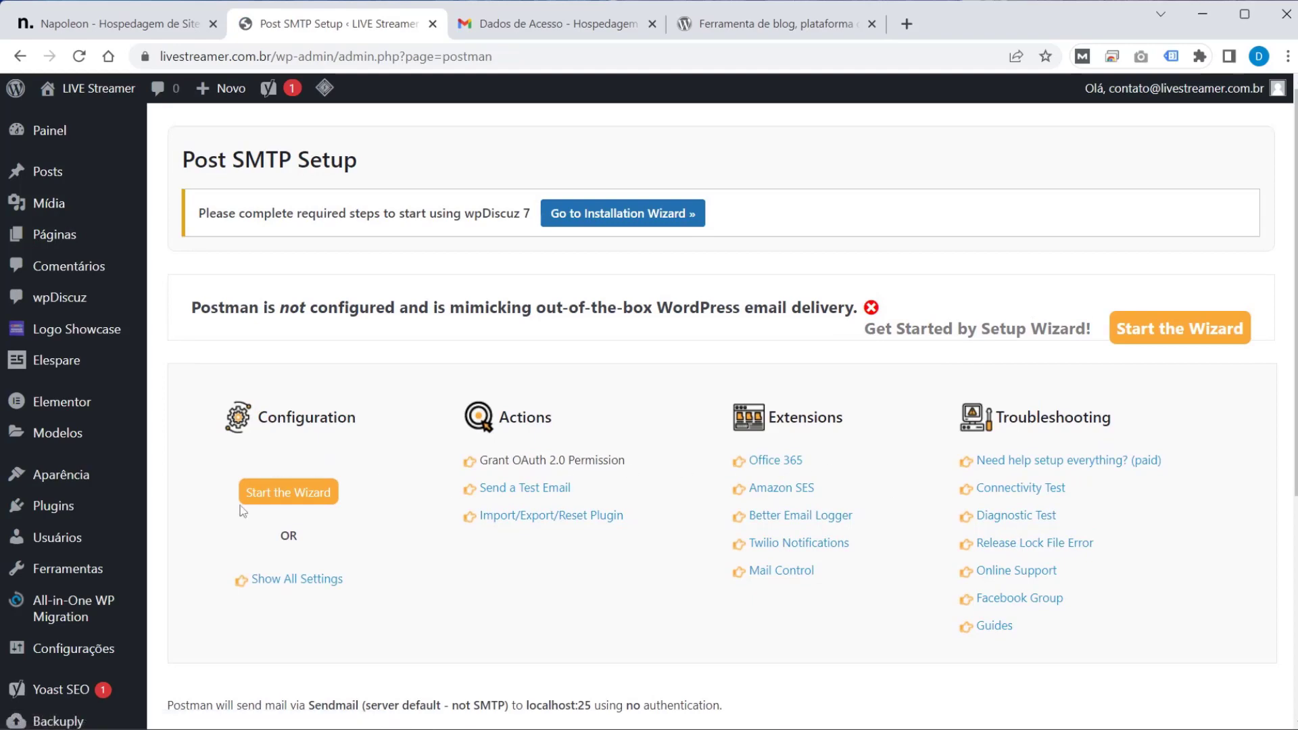
# Step: Start the Post SMTP setup wizard and set the sender name to Live Streamer, keeping the prefilled sender e-mail address
pyautogui.click(302, 500)
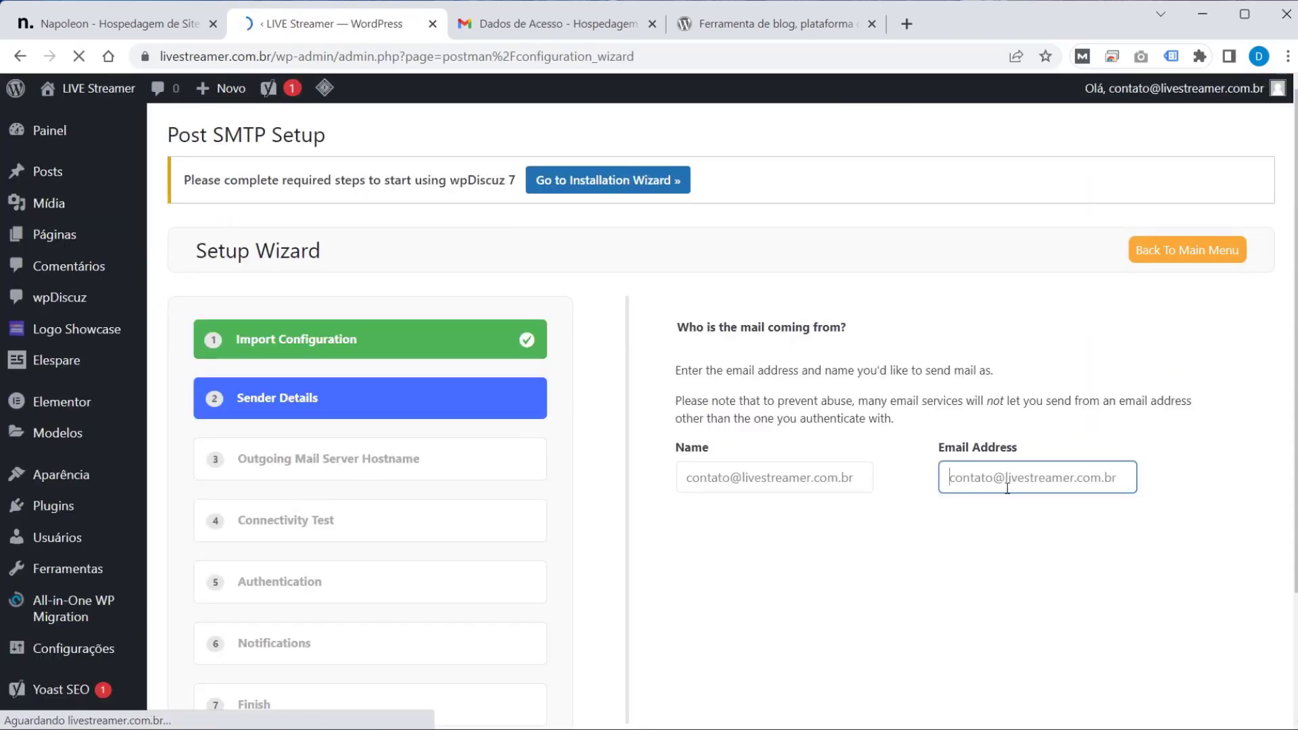
pyautogui.doubleClick(765, 473)
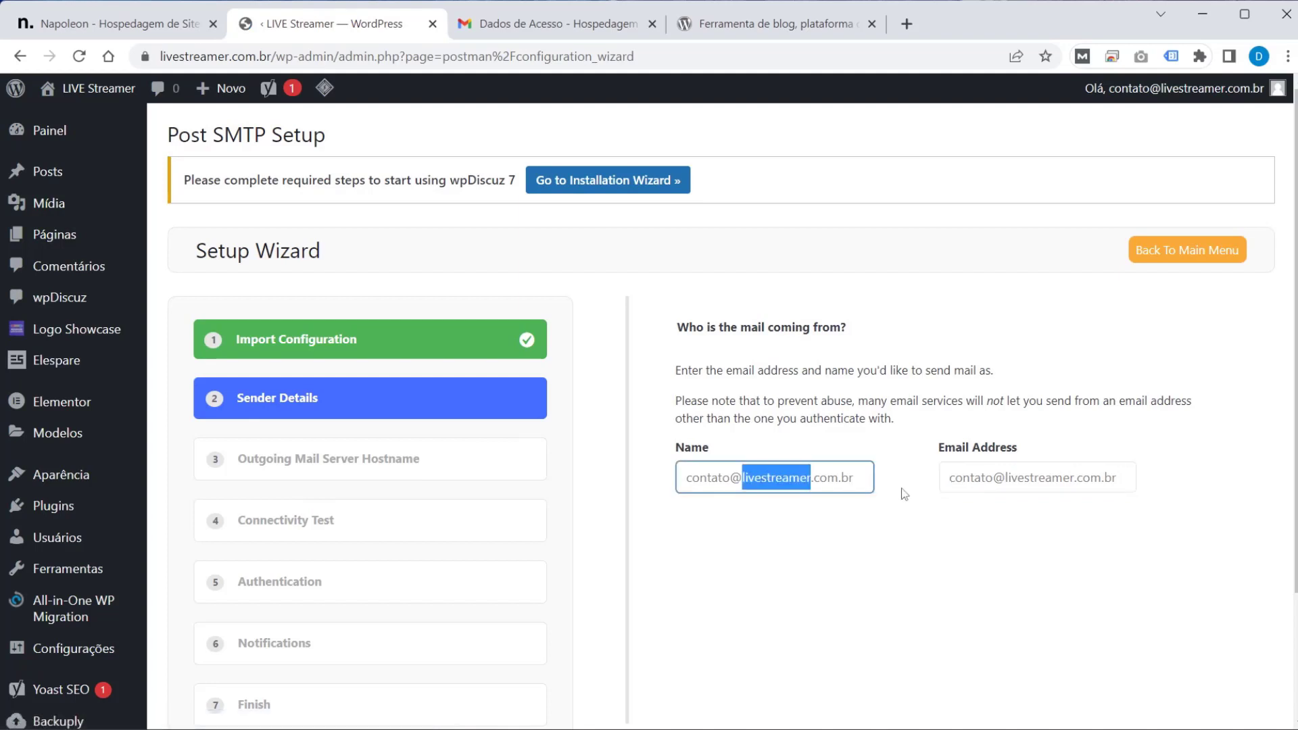
pyautogui.tripleClick(854, 480)
pyautogui.write('Liv')
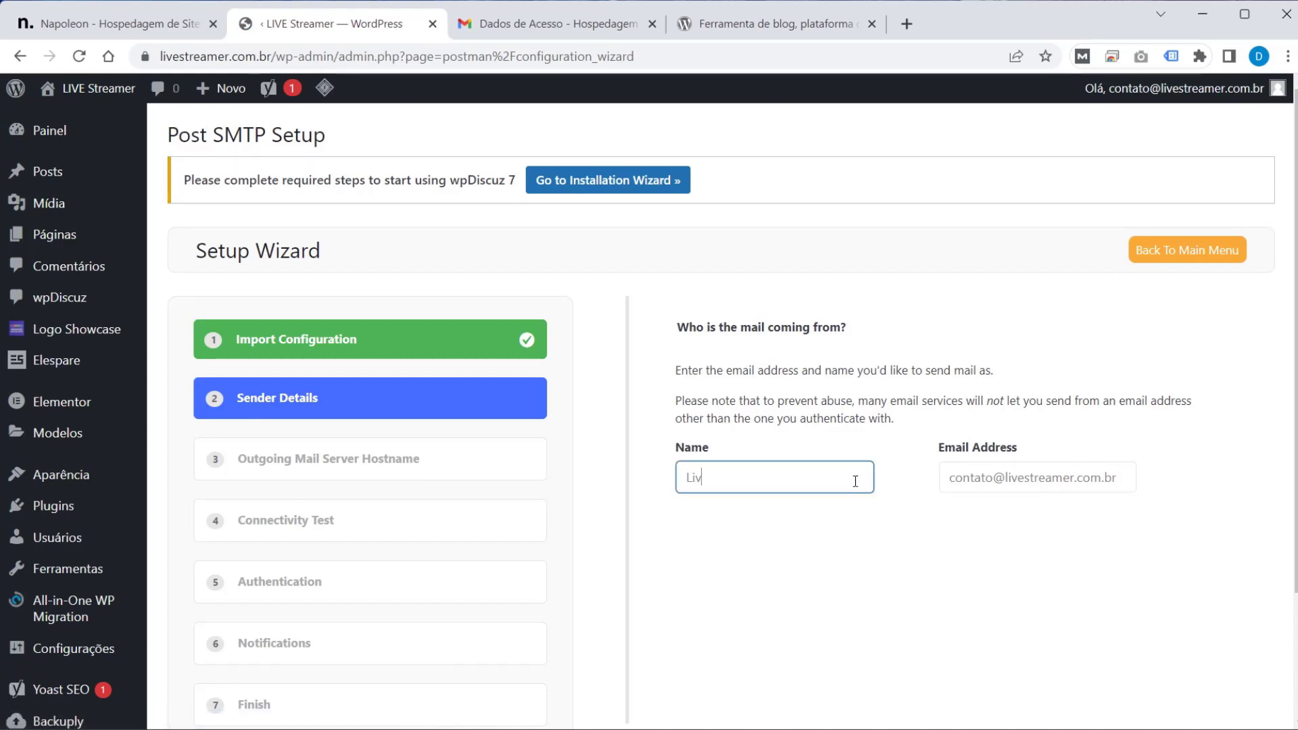
pyautogui.write('e Streamer')
pyautogui.tripleClick(981, 479)
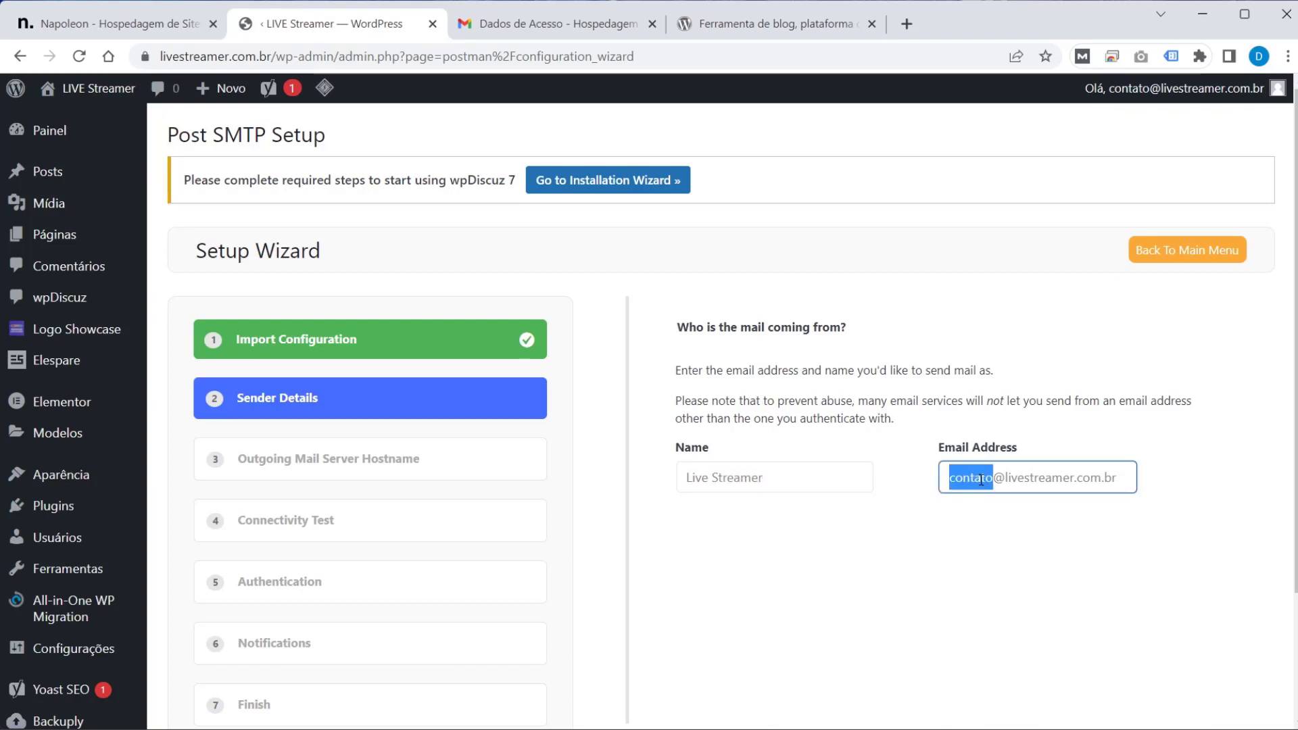
pyautogui.click(1054, 473)
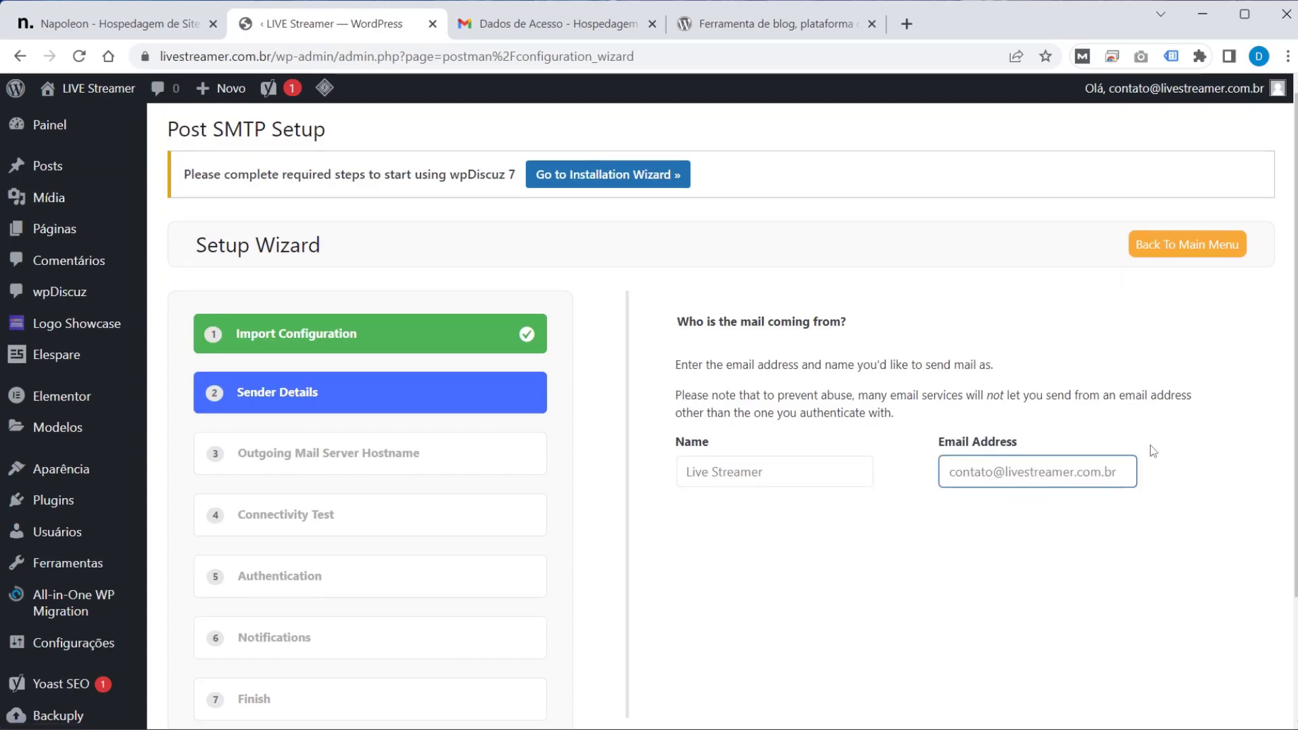
pyautogui.scroll(-2, 1150, 445)
pyautogui.click(1220, 635)
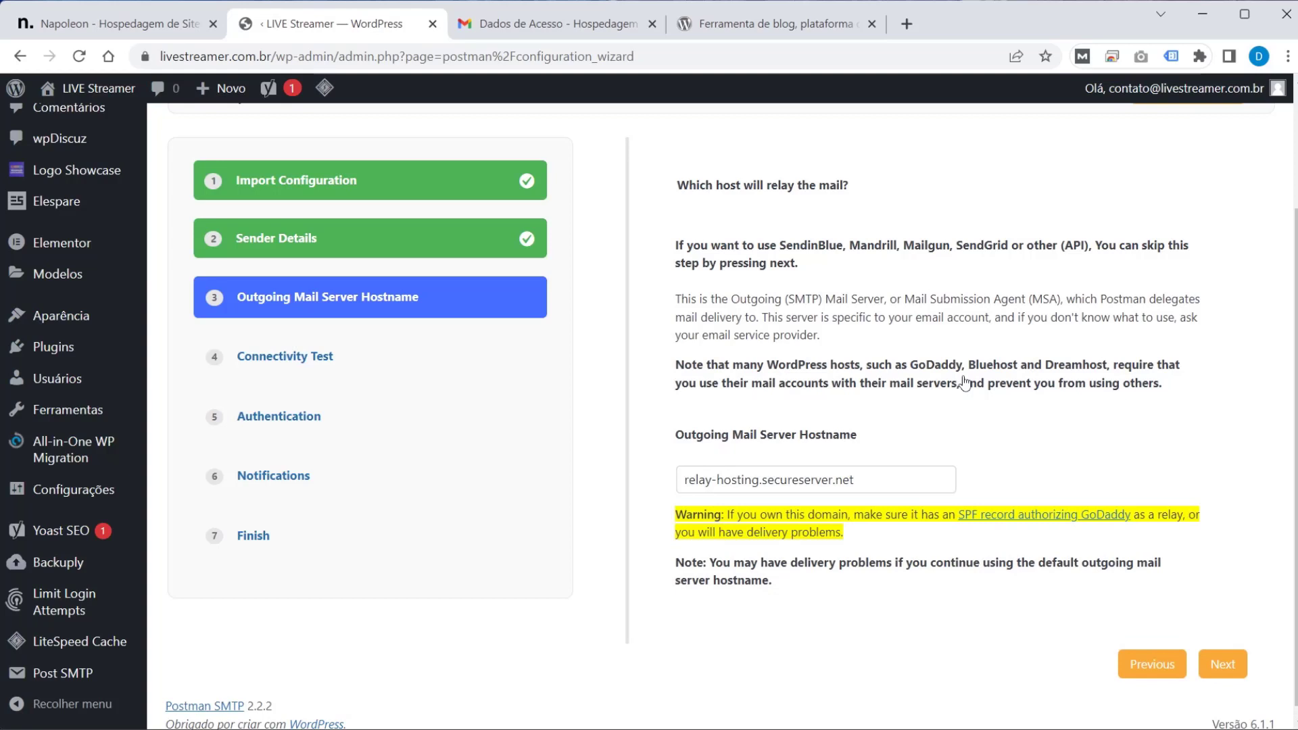
# Step: Complete the wizard with the proposed outgoing mail server hostname, the SMTP - secureserver.net:25 socket and Email failure notifications
pyautogui.click(1223, 666)
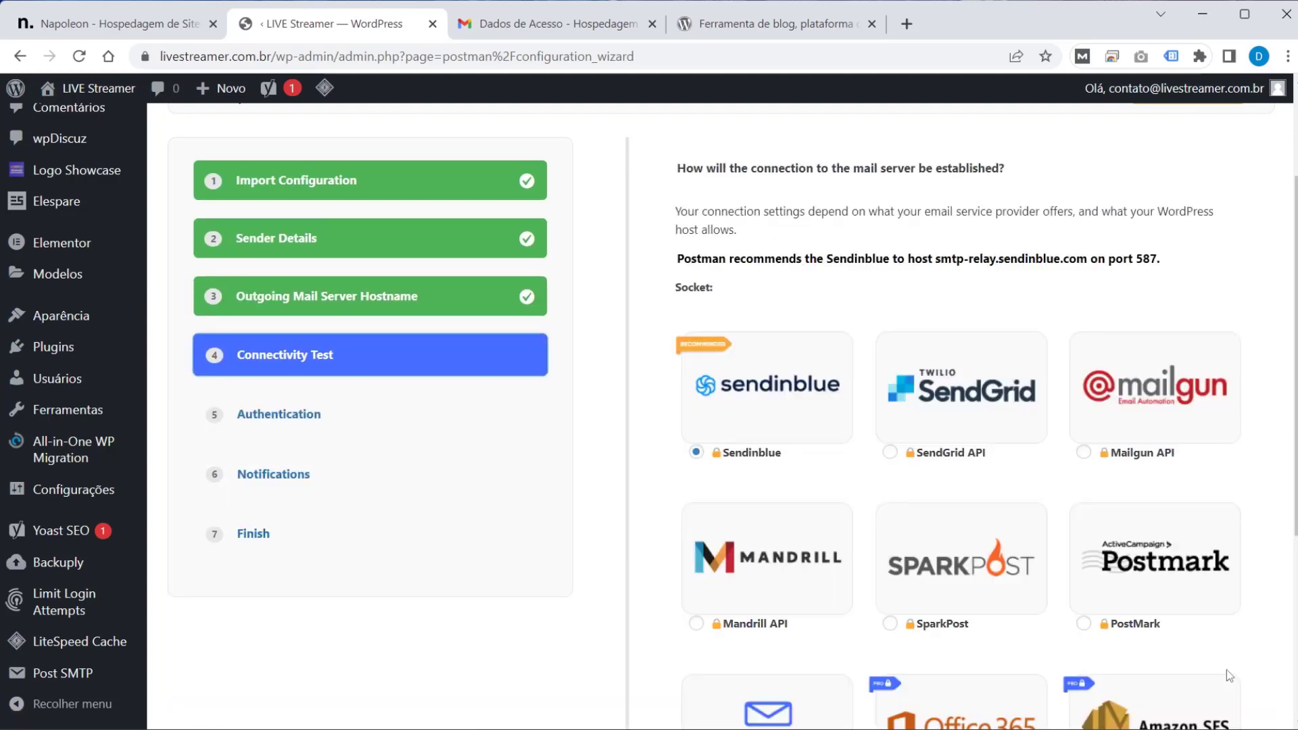
pyautogui.scroll(-3, 1093, 419)
pyautogui.scroll(-2, 1092, 419)
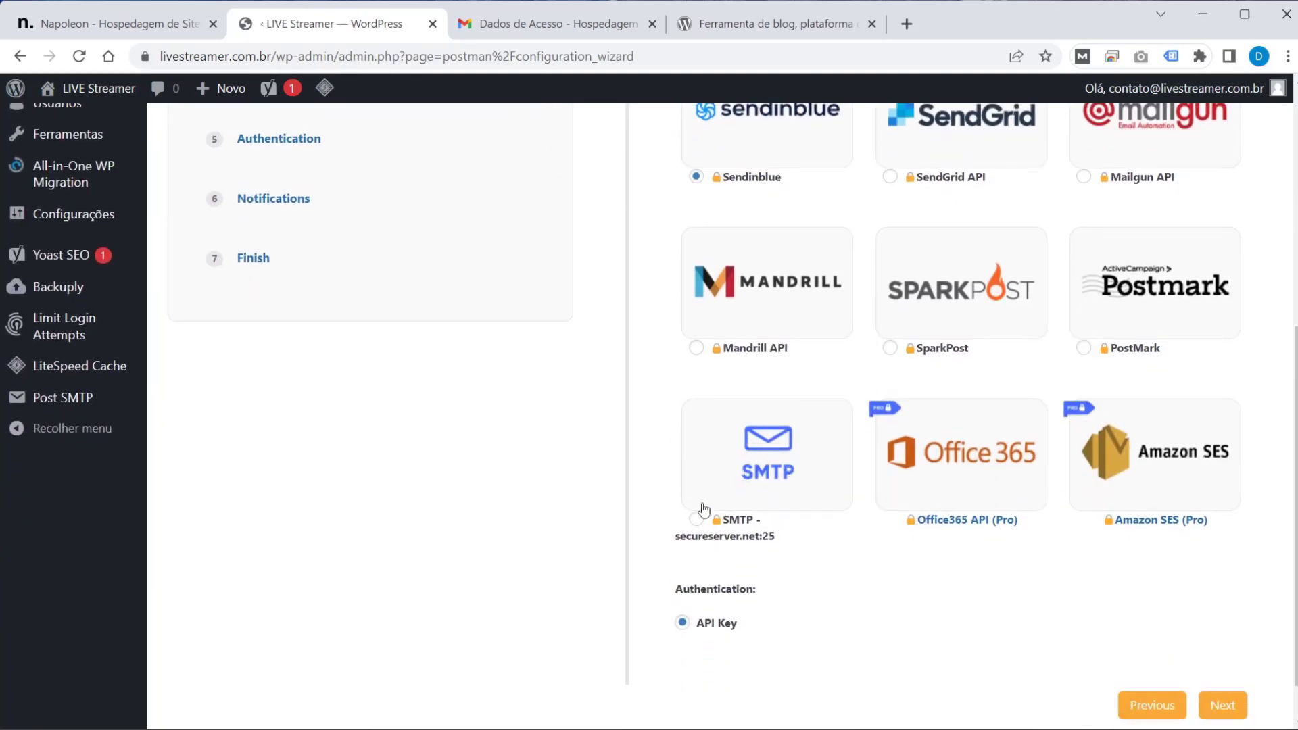
pyautogui.click(773, 476)
pyautogui.scroll(-1, 1234, 635)
pyautogui.click(1228, 654)
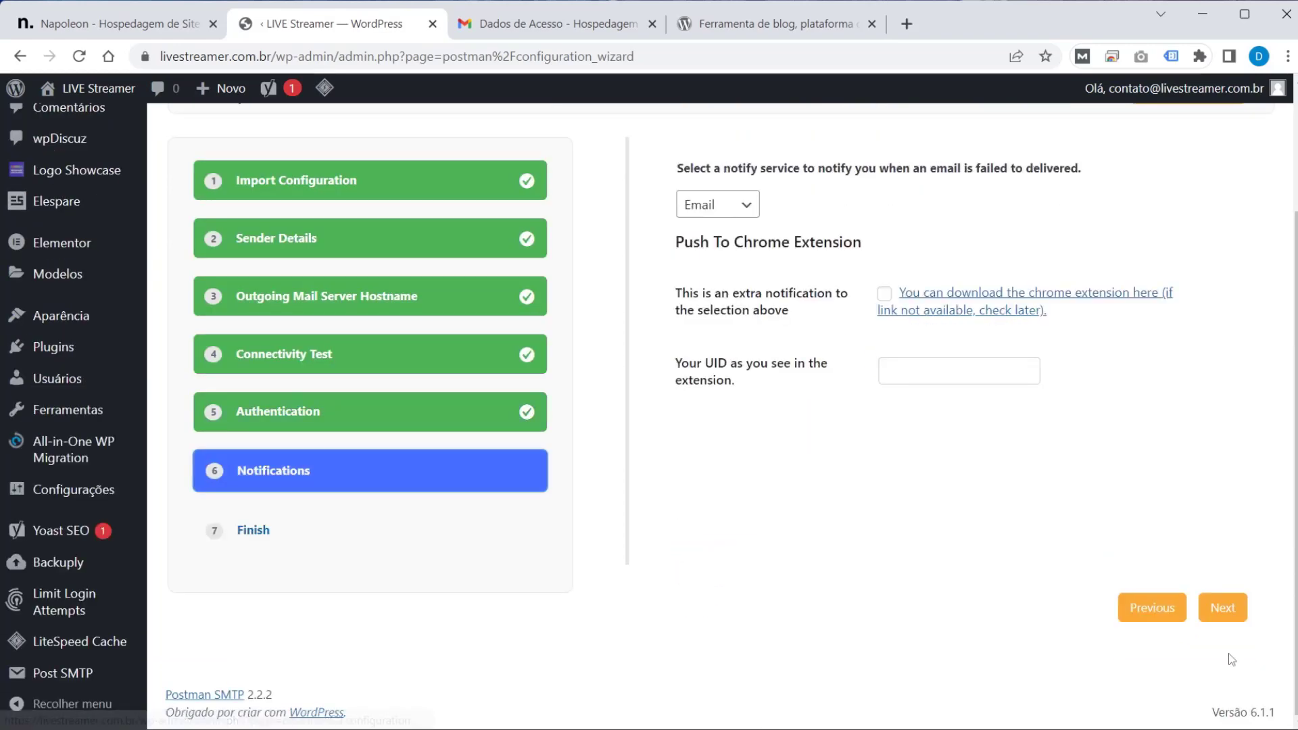
pyautogui.click(1236, 608)
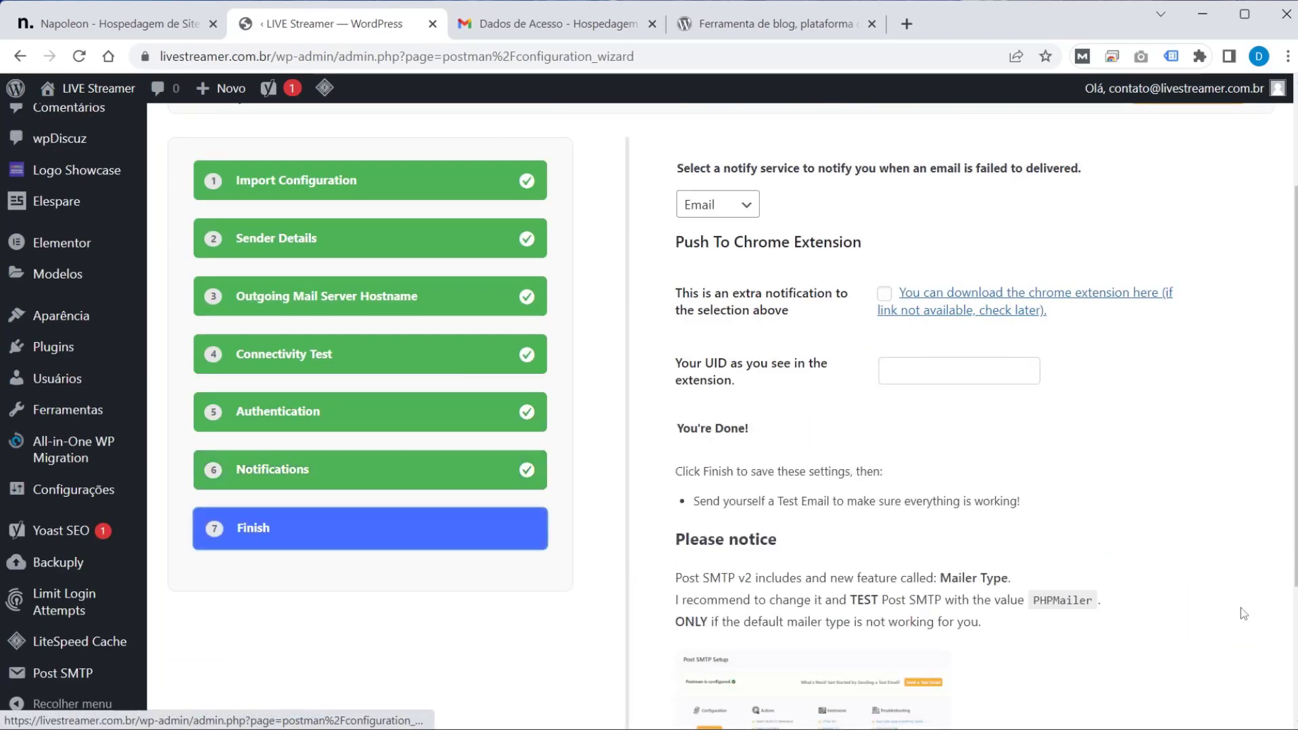
pyautogui.click(1219, 604)
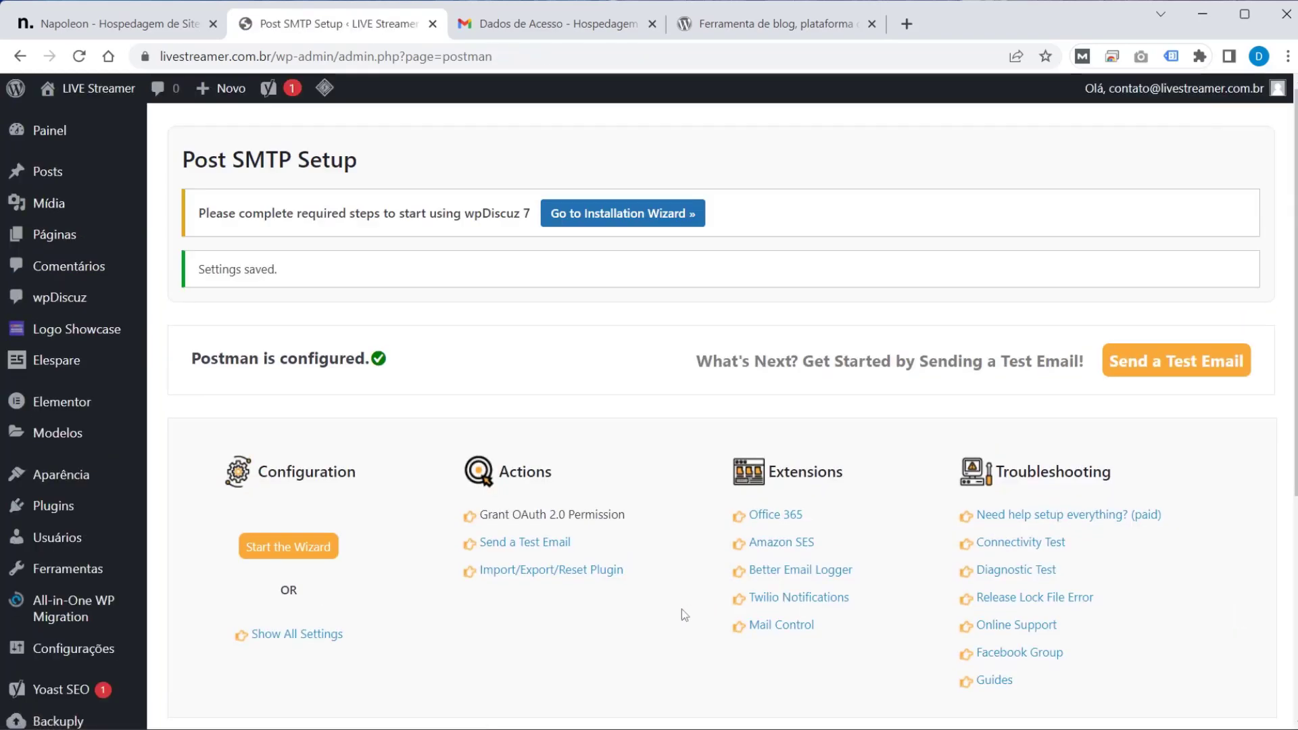
# Step: Send a new Post SMTP test e-mail to the prefilled recipient, check the sending status and finish the test
pyautogui.click(529, 549)
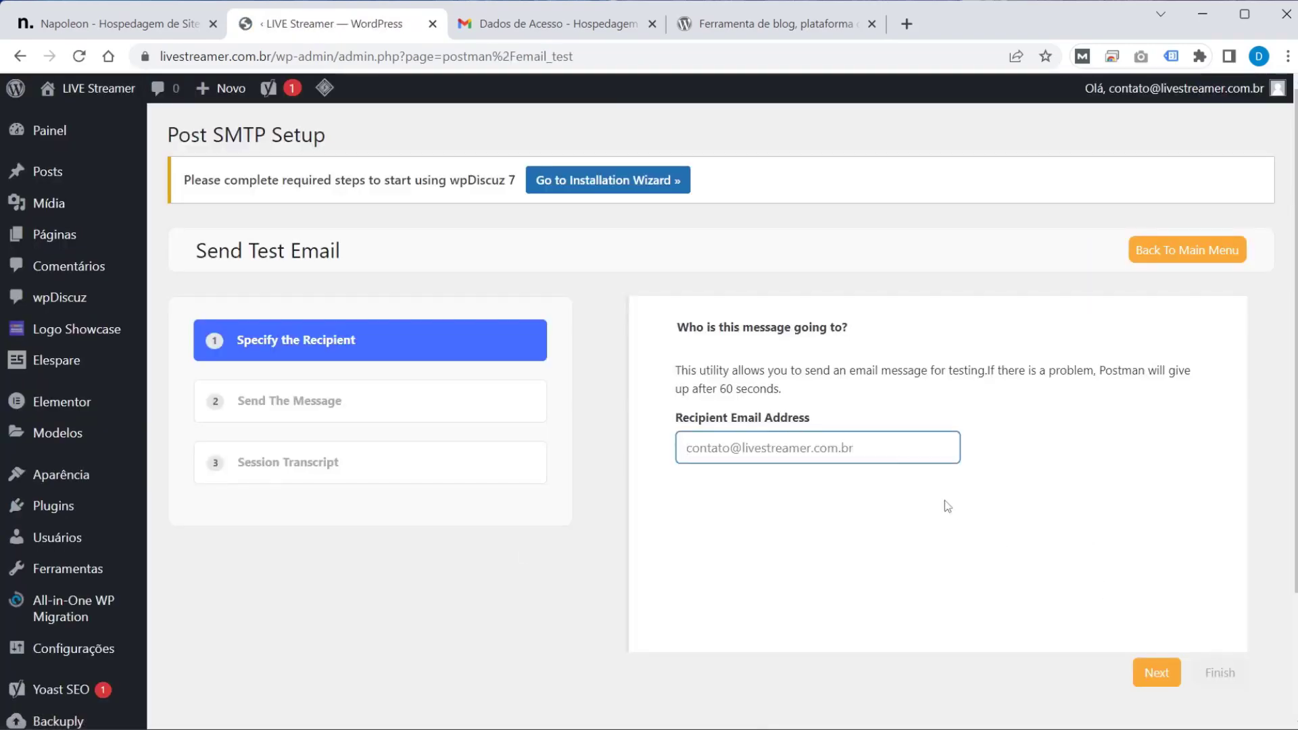
pyautogui.tripleClick(915, 454)
pyautogui.click(915, 454)
pyautogui.click(1160, 673)
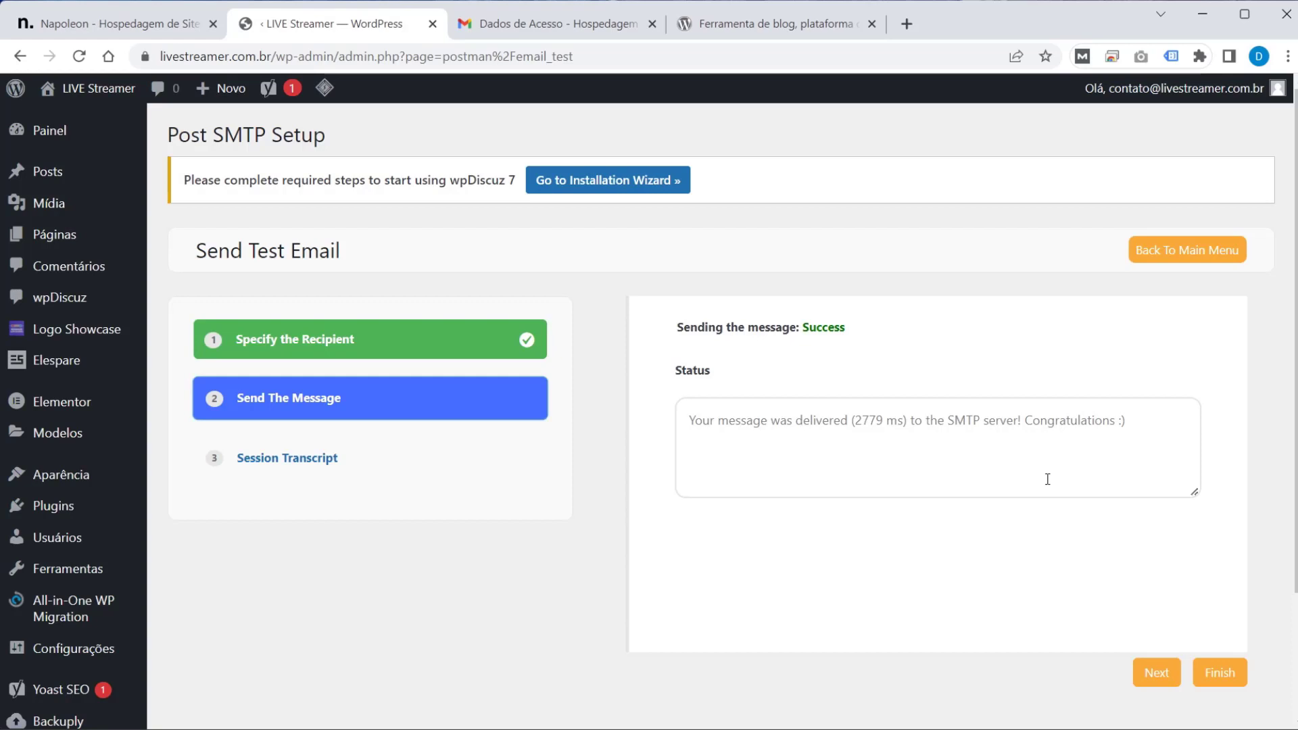
pyautogui.moveTo(801, 327); pyautogui.dragTo(866, 327)
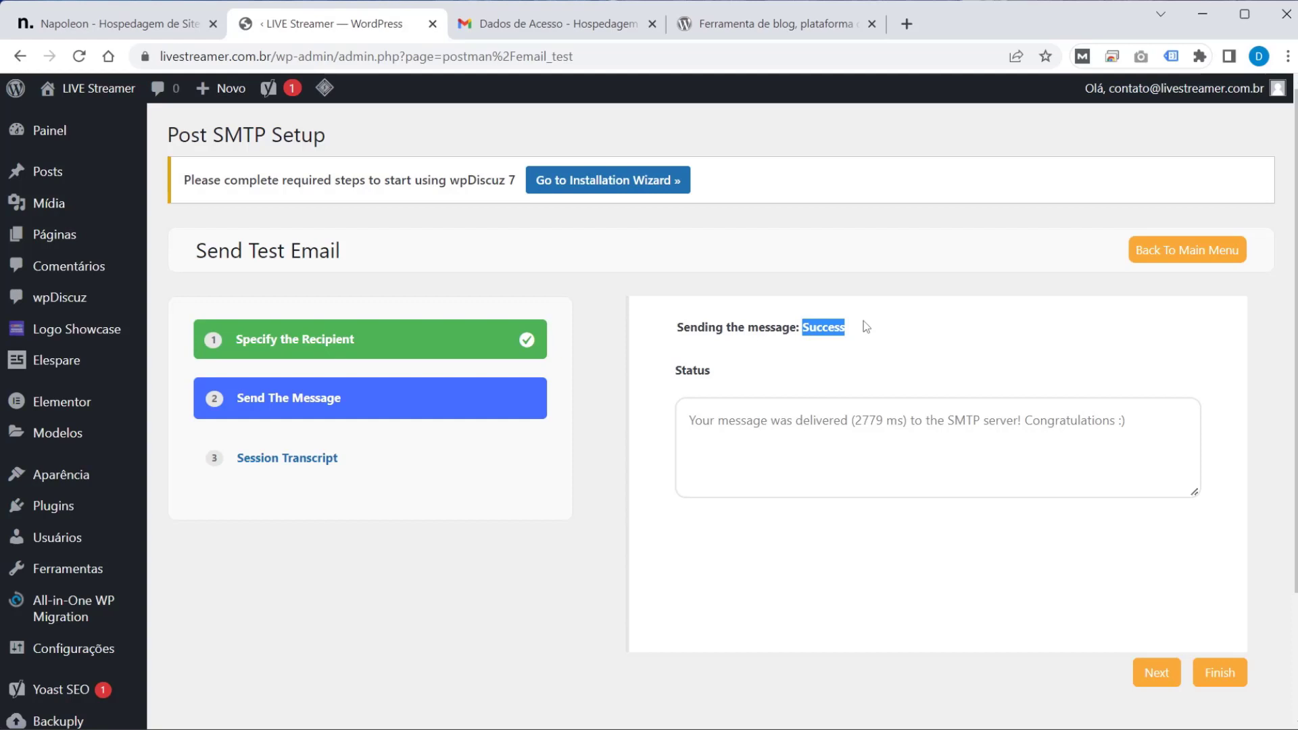
pyautogui.click(1222, 679)
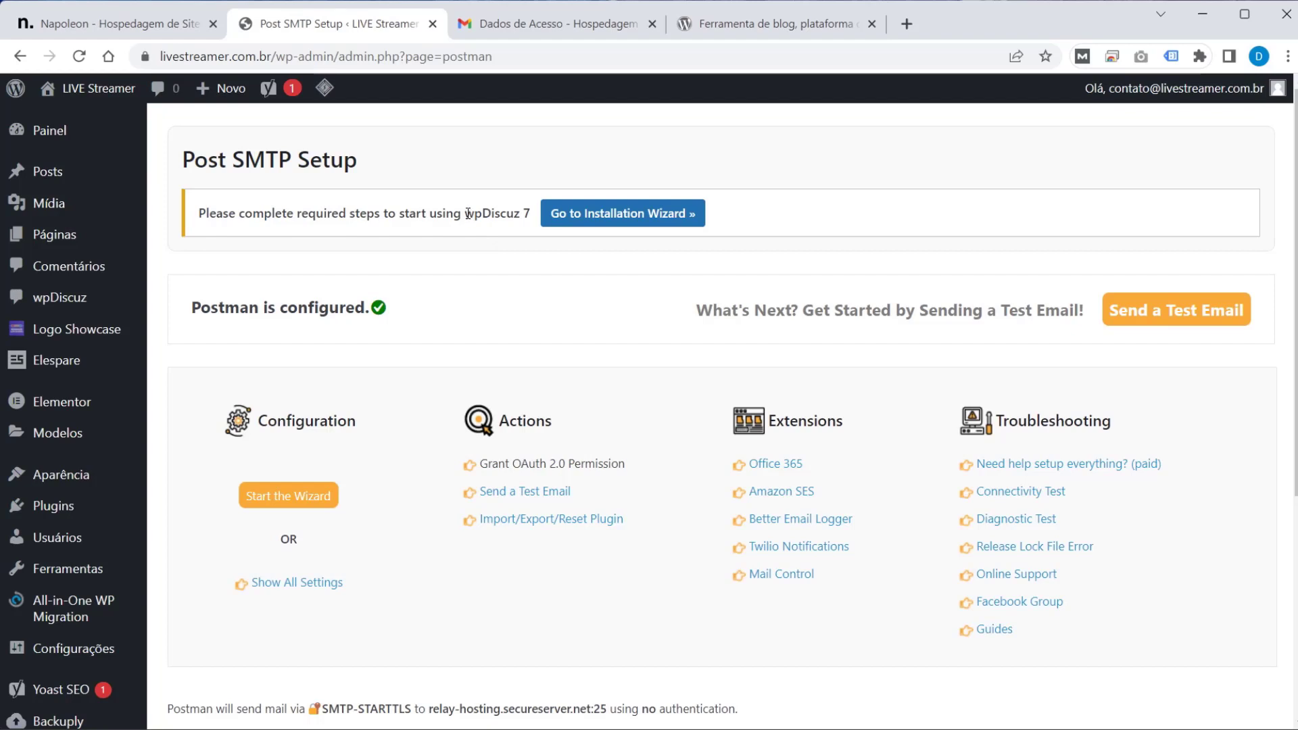
# Step: Start the wpDiscuz installation wizard and choose the Light comments style with Layout #3 after previewing that layout
pyautogui.moveTo(467, 214); pyautogui.dragTo(519, 215)
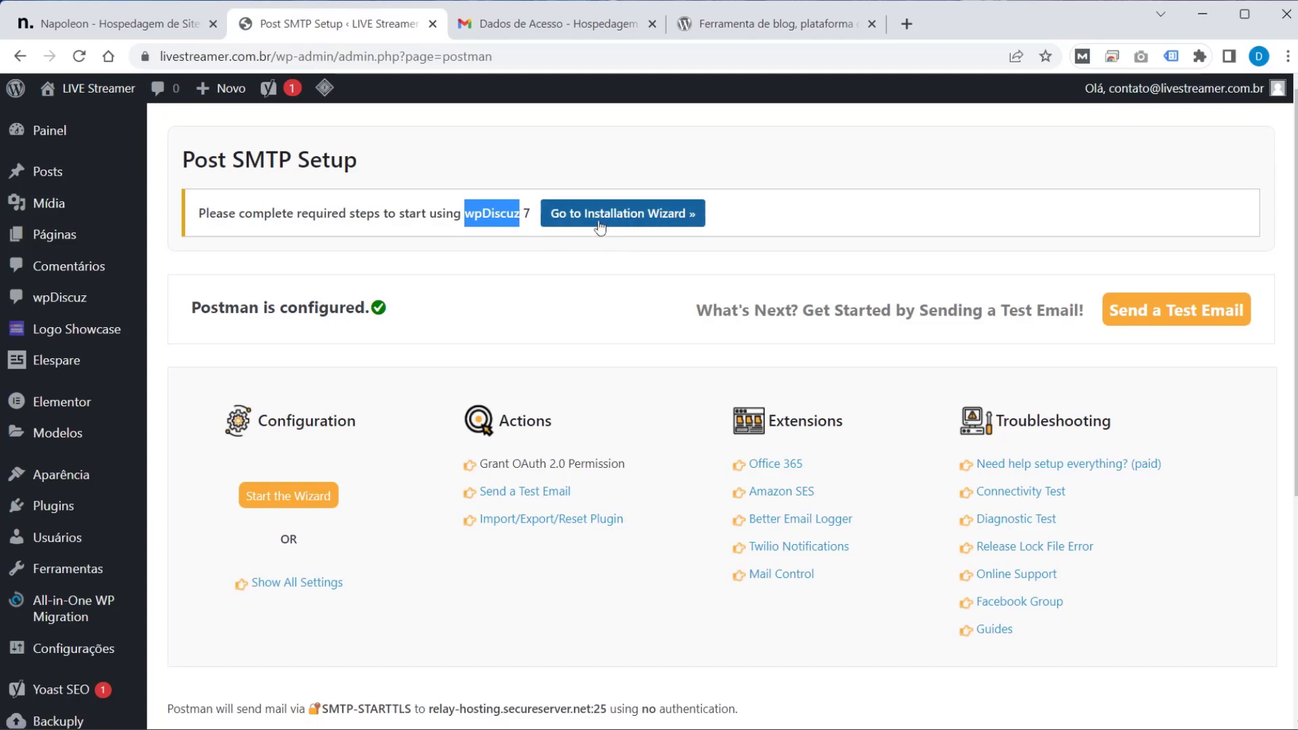
pyautogui.click(642, 228)
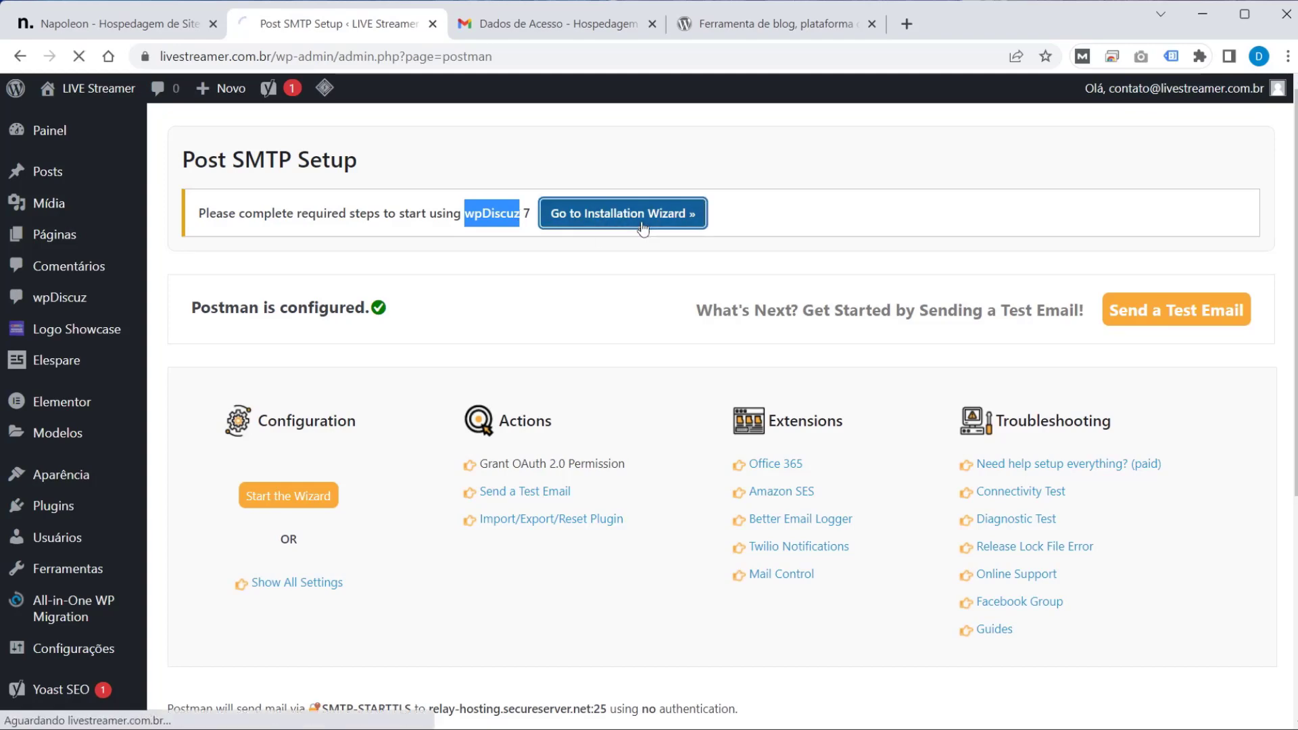
pyautogui.scroll(-6, 686, 273)
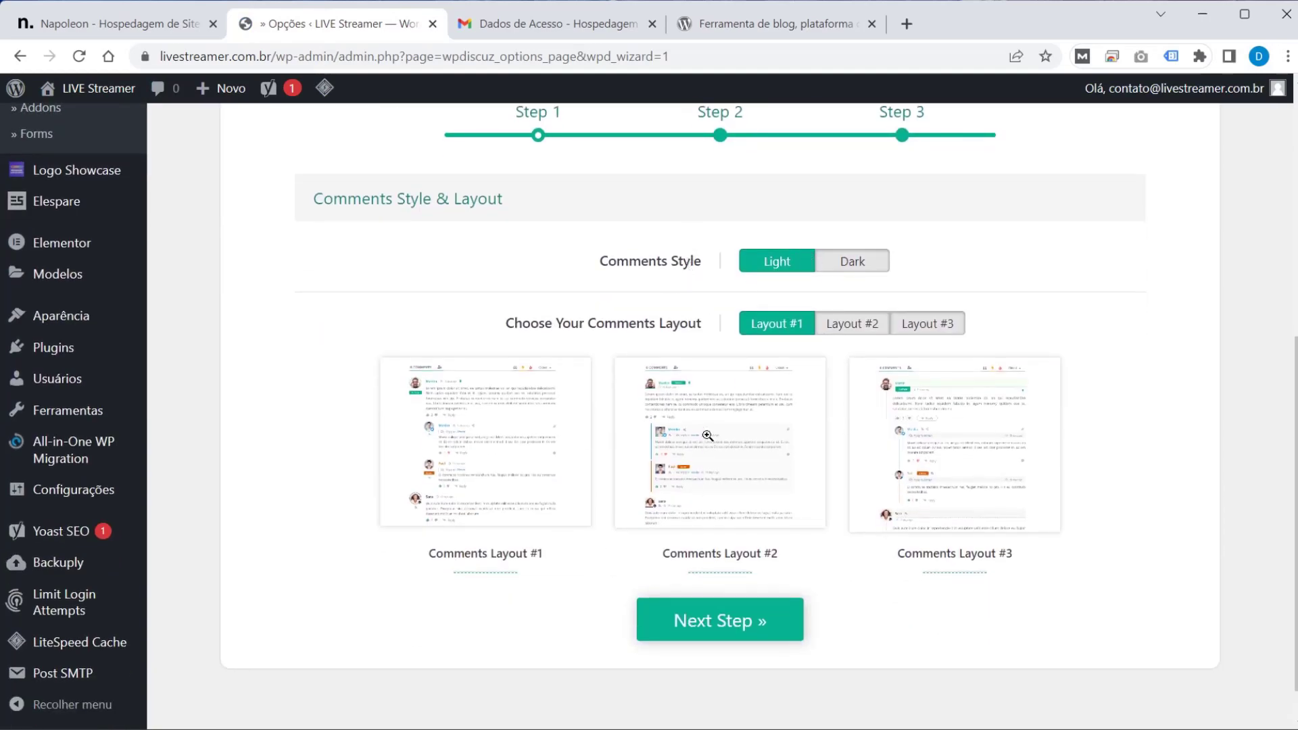
pyautogui.click(827, 267)
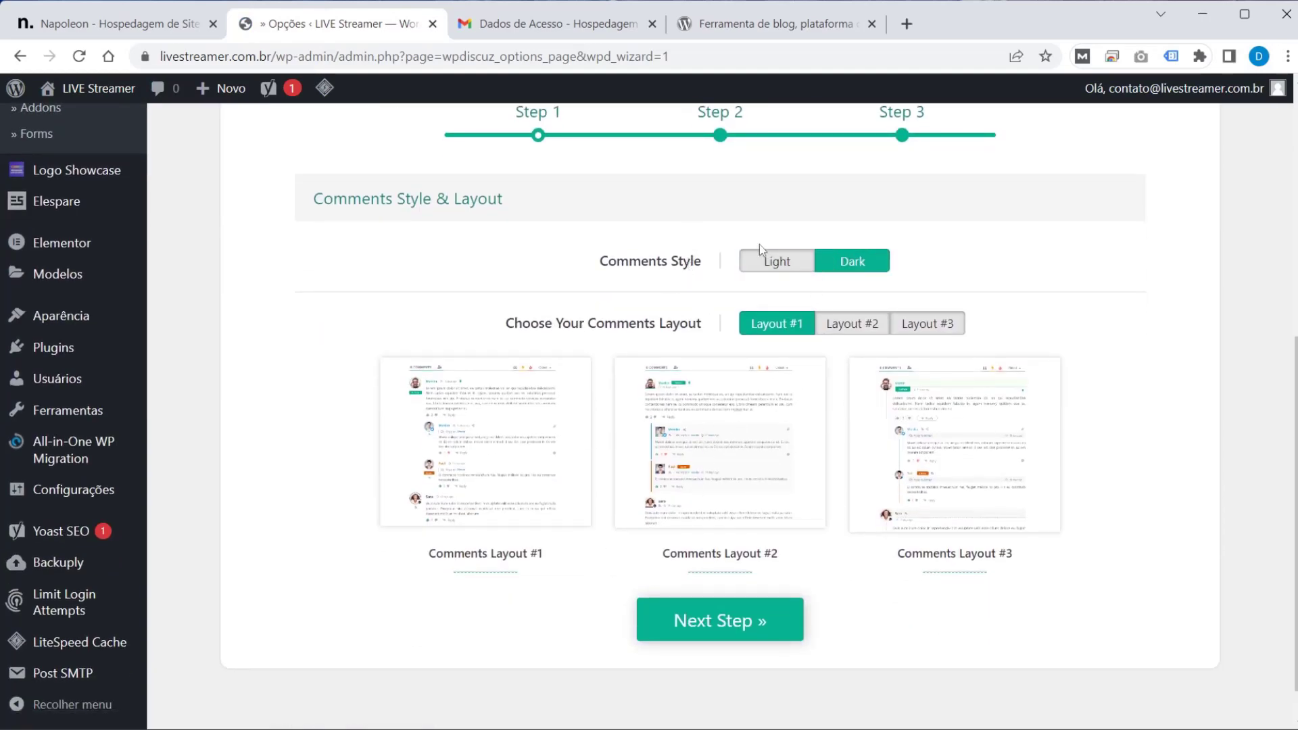
pyautogui.click(775, 269)
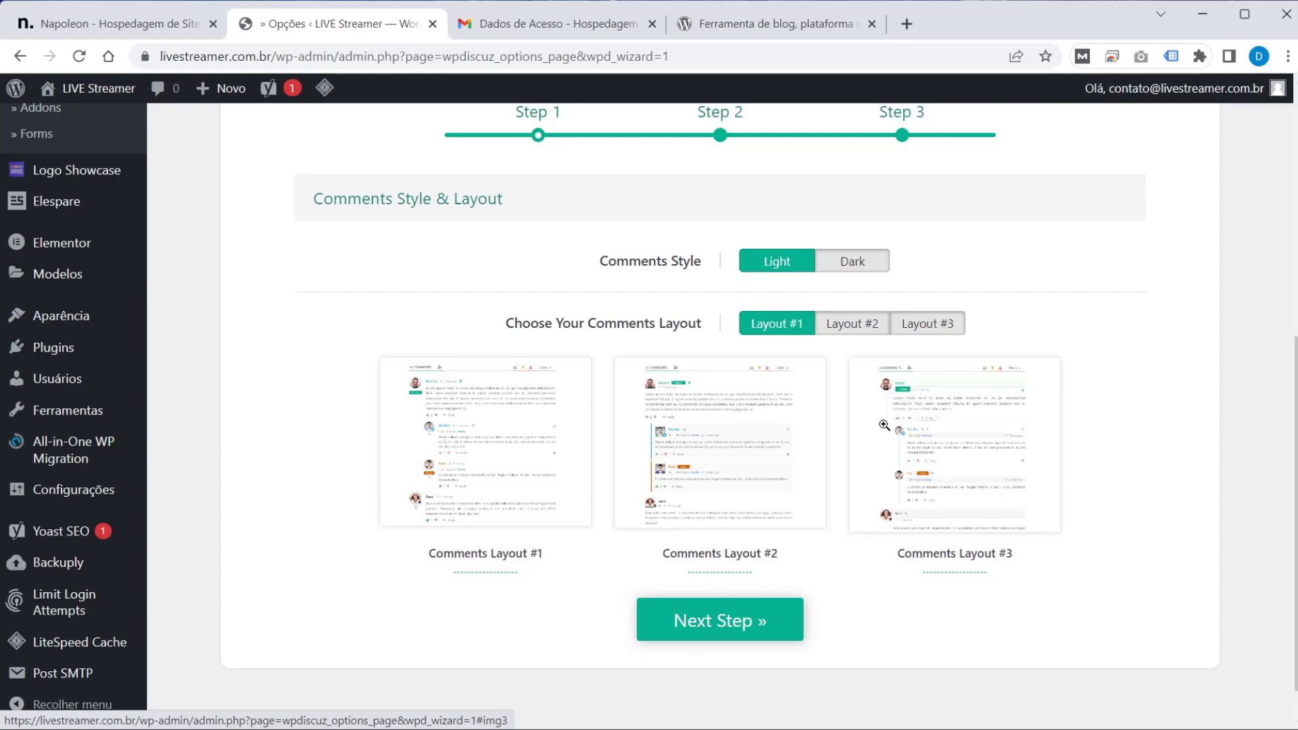
pyautogui.click(936, 450)
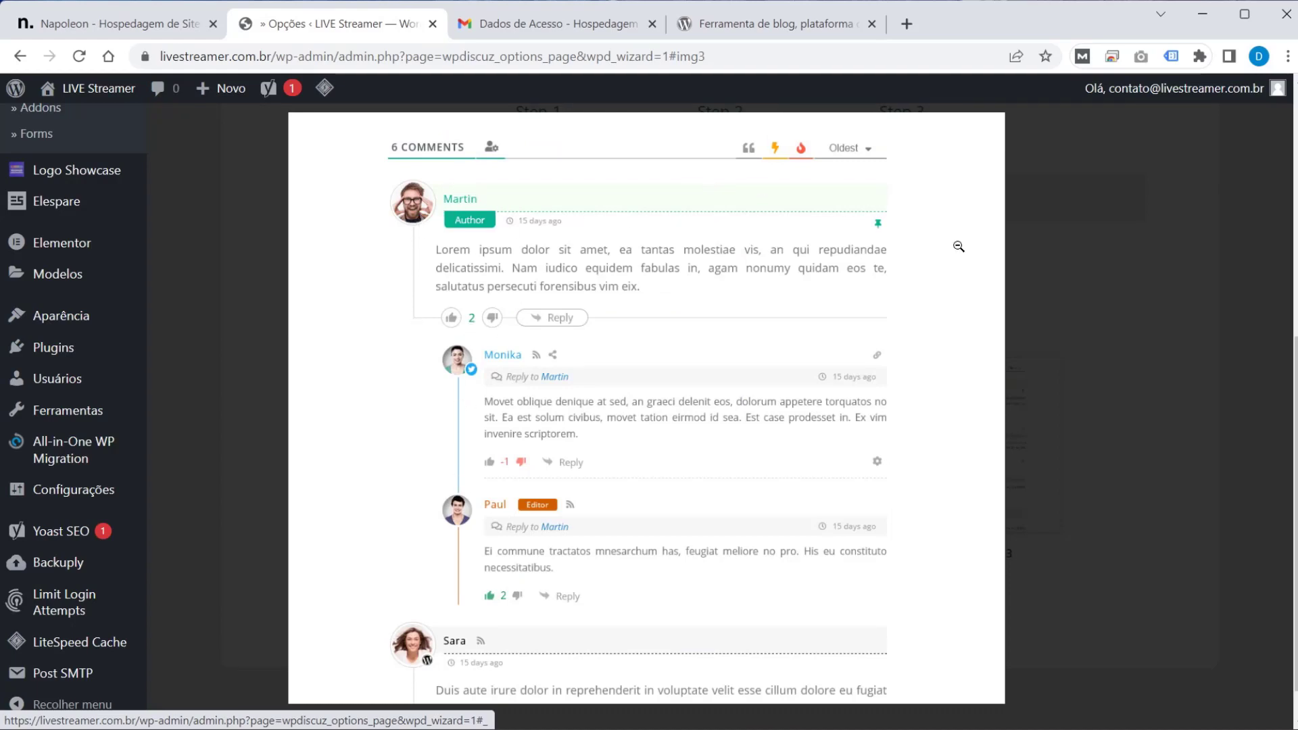
pyautogui.click(1146, 328)
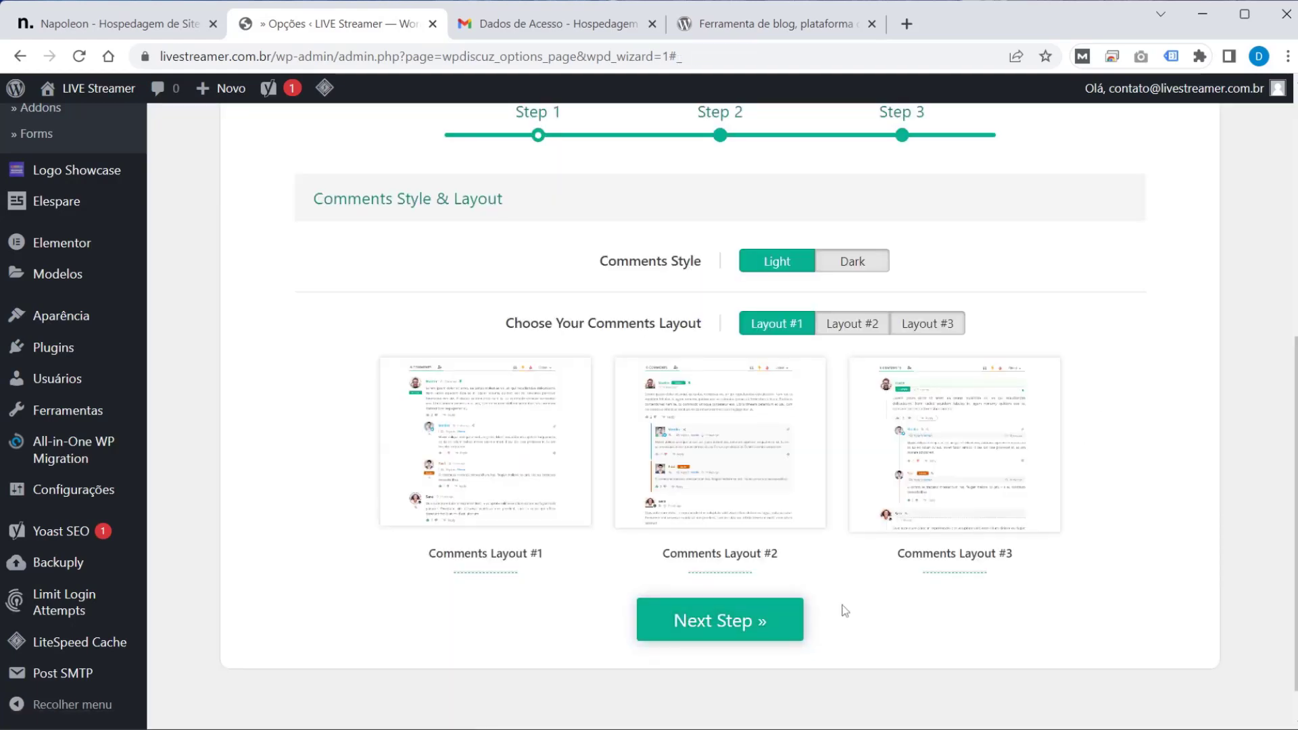
pyautogui.click(921, 330)
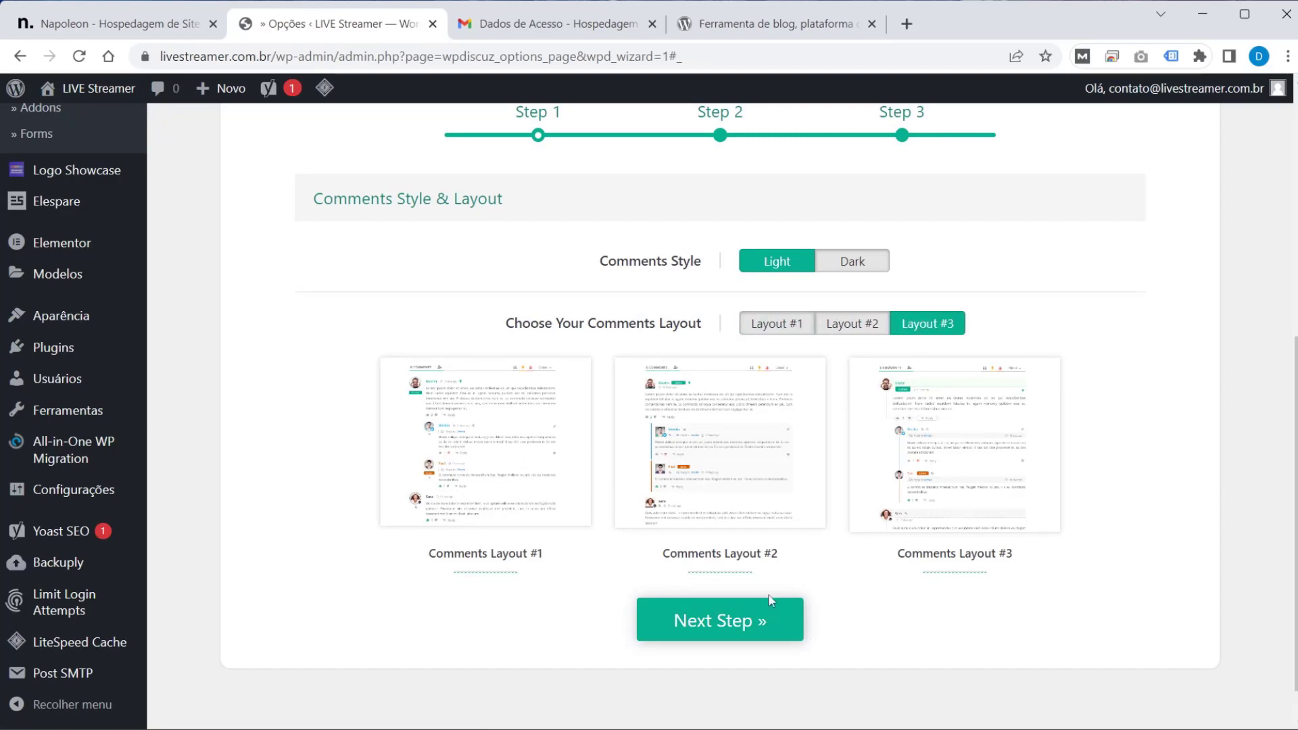
pyautogui.click(748, 610)
# Step: Disable the Comment Bubble in the second step of the wpDiscuz wizard and continue to the following step
pyautogui.scroll(-7, 749, 615)
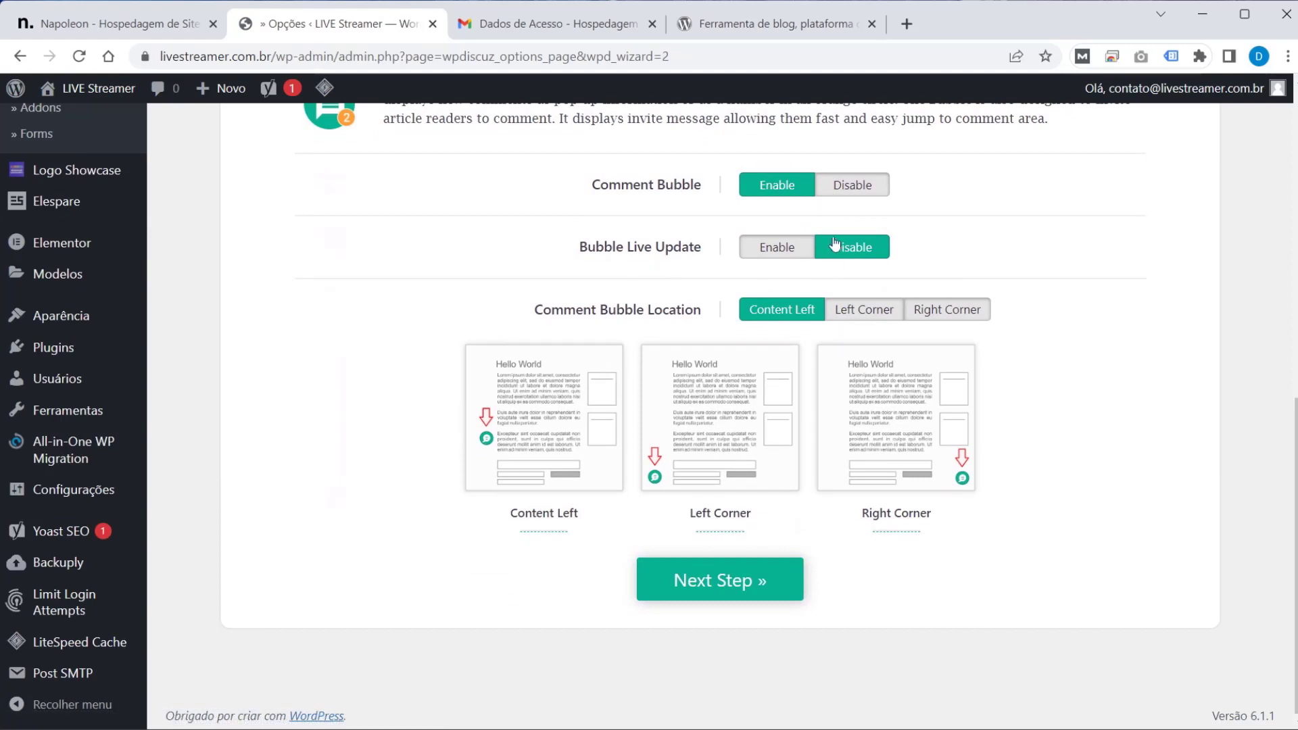
pyautogui.click(846, 185)
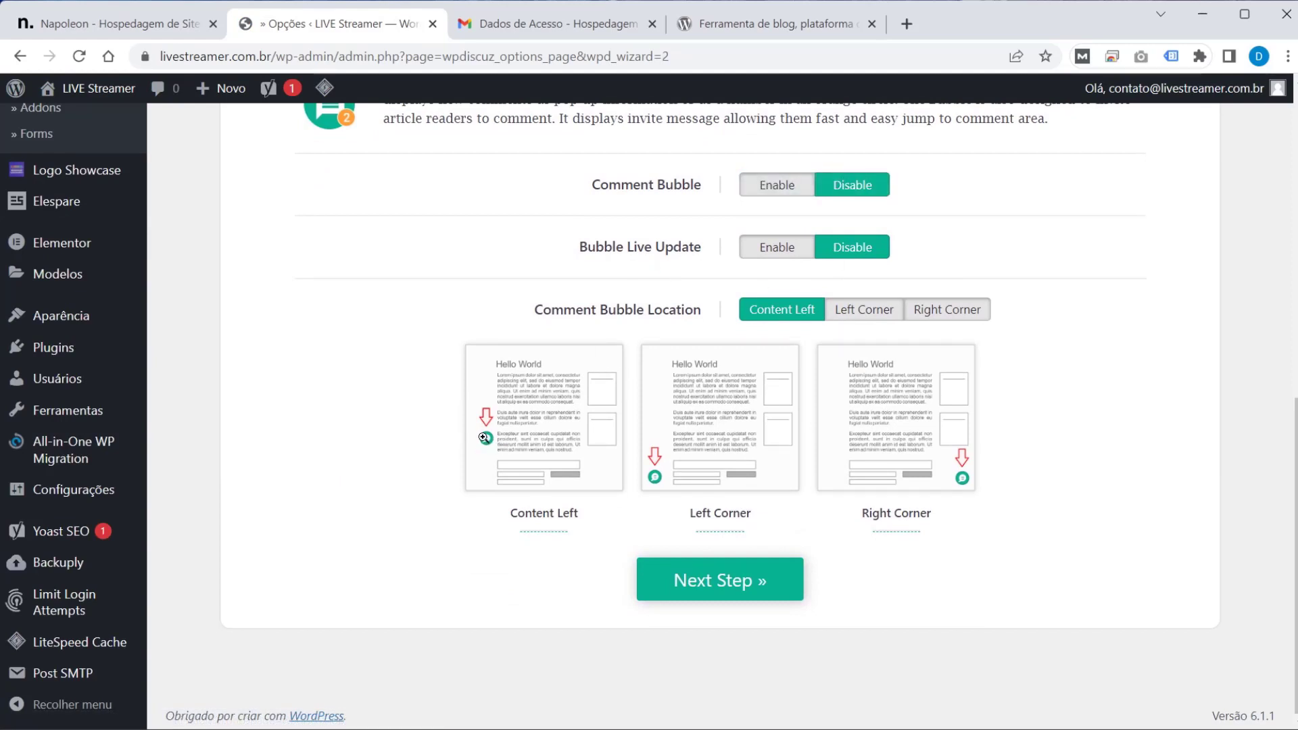
pyautogui.click(736, 595)
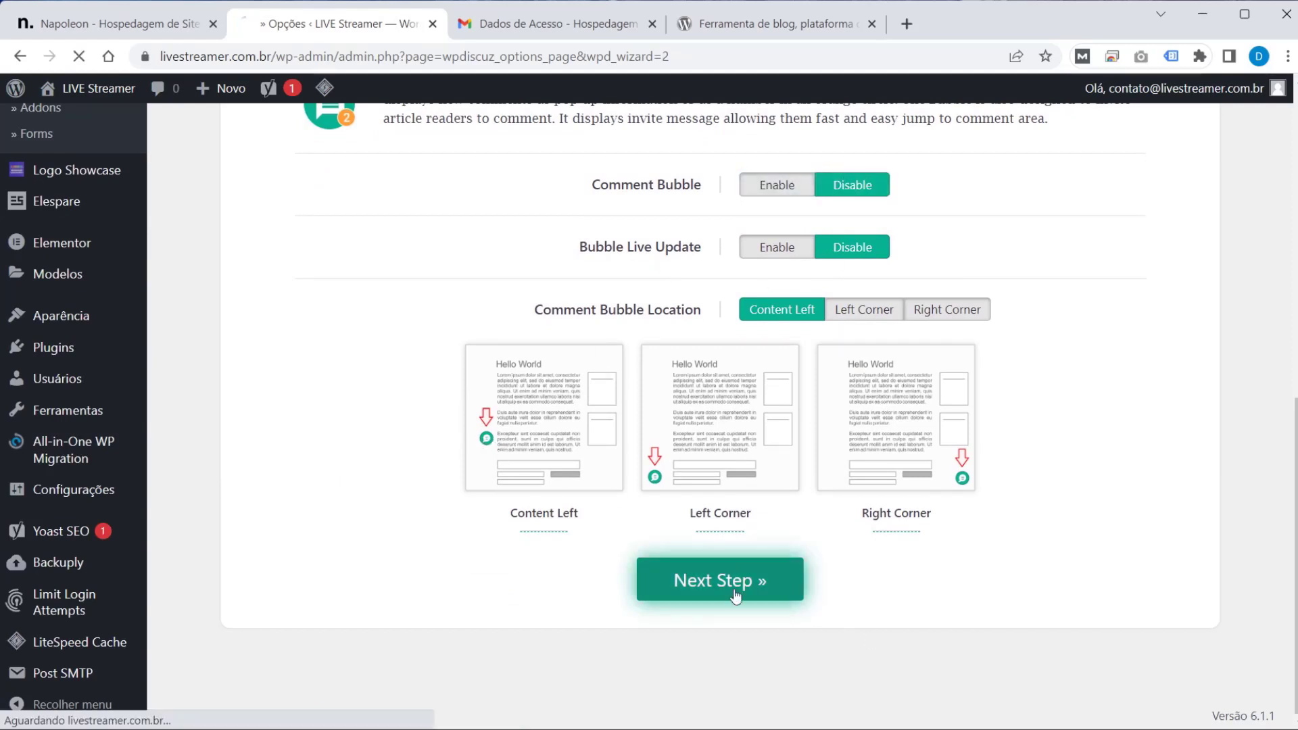
# Step: Complete the wpDiscuz wizard with Article Rating enabled, start using the plugin and return to the WordPress dashboard
pyautogui.scroll(-8, 735, 595)
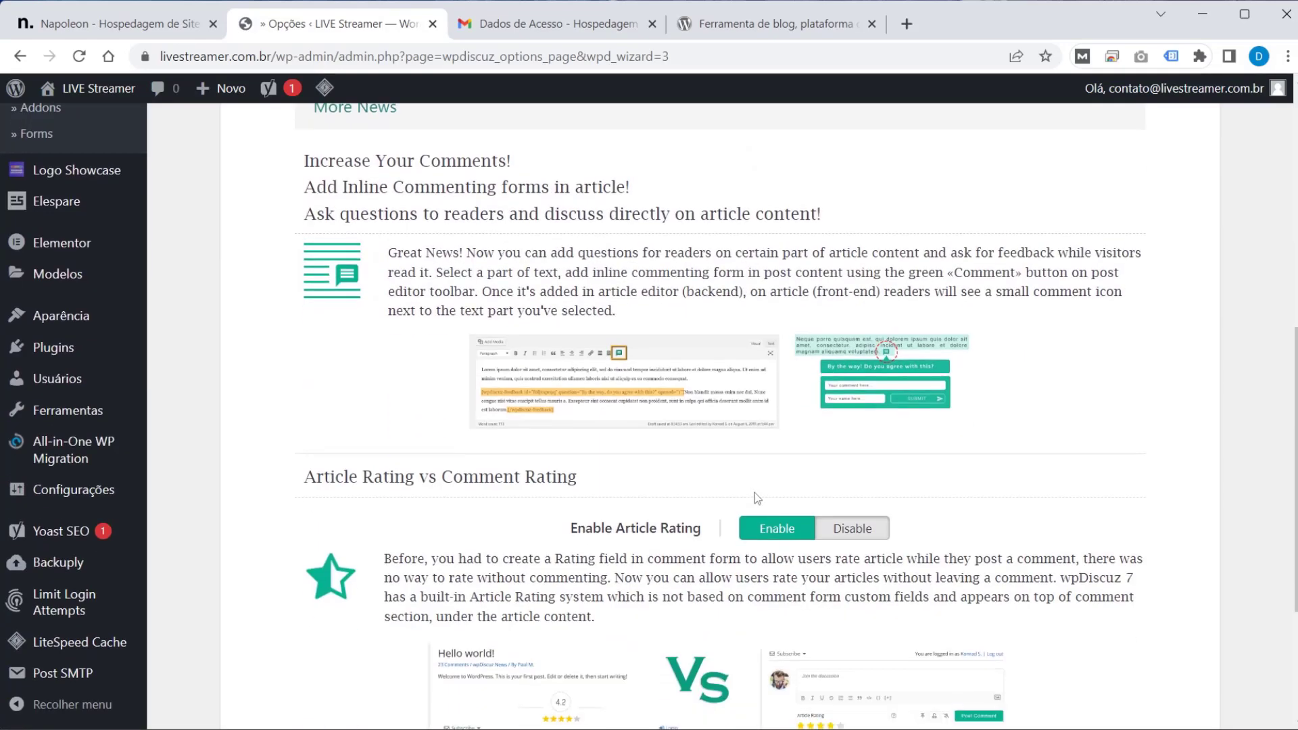
pyautogui.scroll(-1, 757, 484)
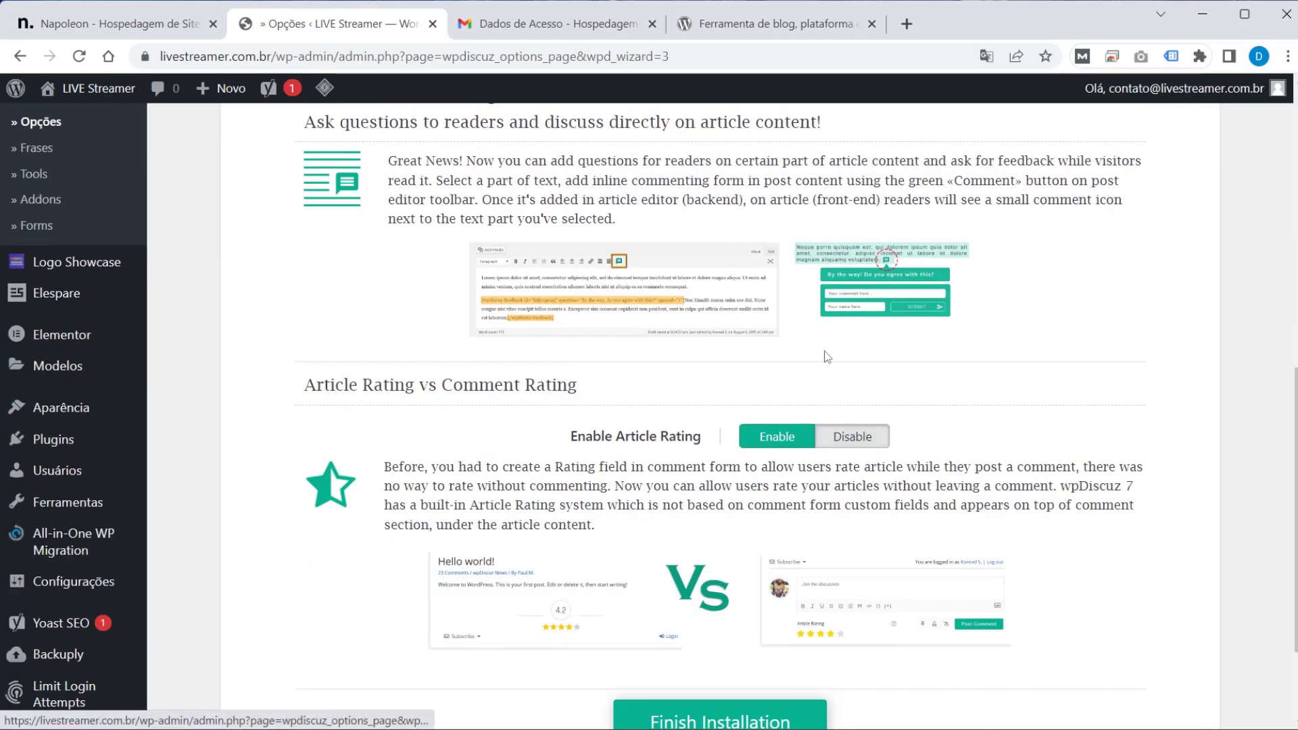
pyautogui.scroll(-2, 821, 351)
pyautogui.click(709, 578)
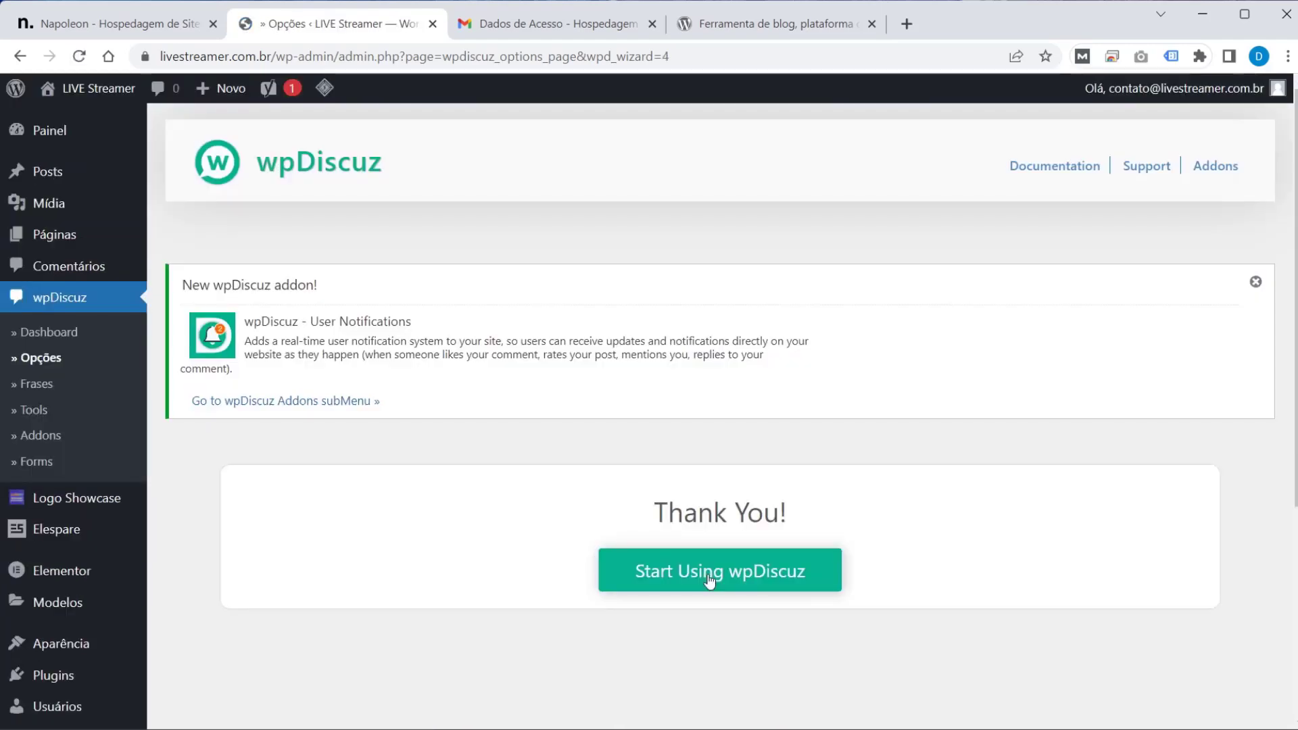
pyautogui.click(708, 578)
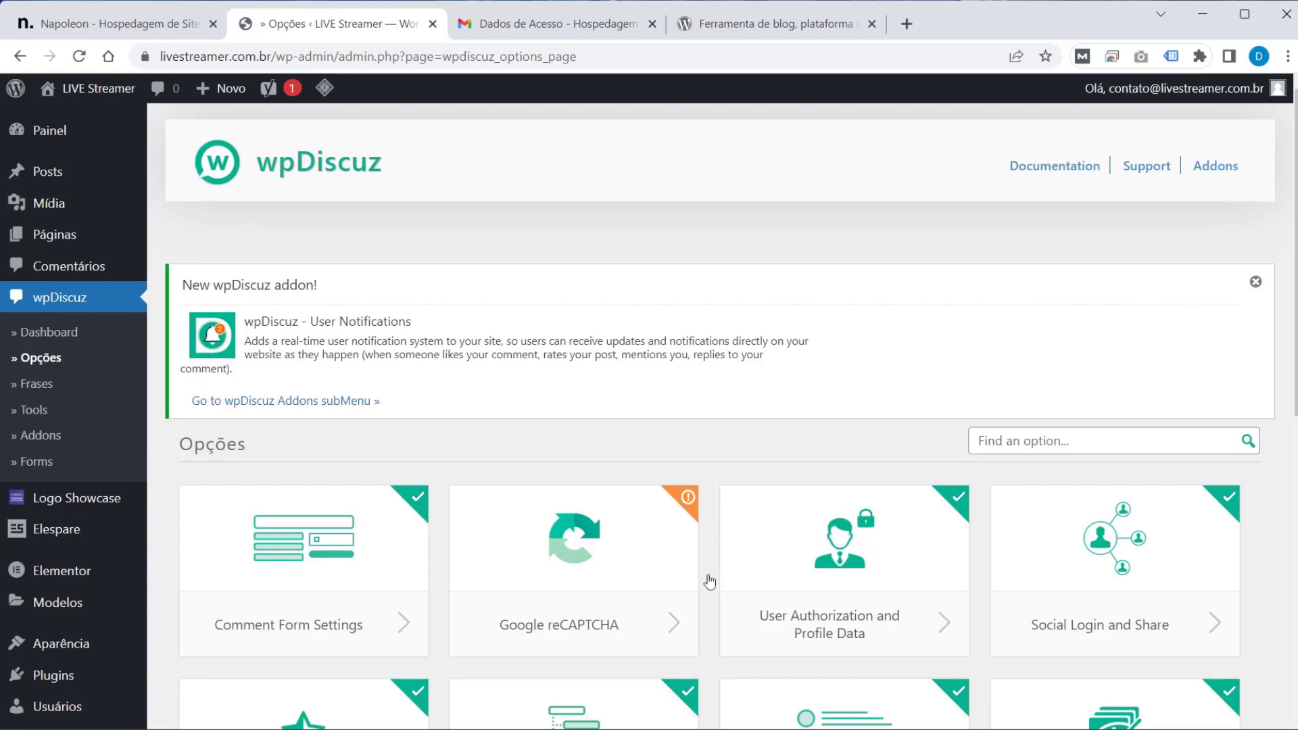
pyautogui.scroll(-5, 703, 579)
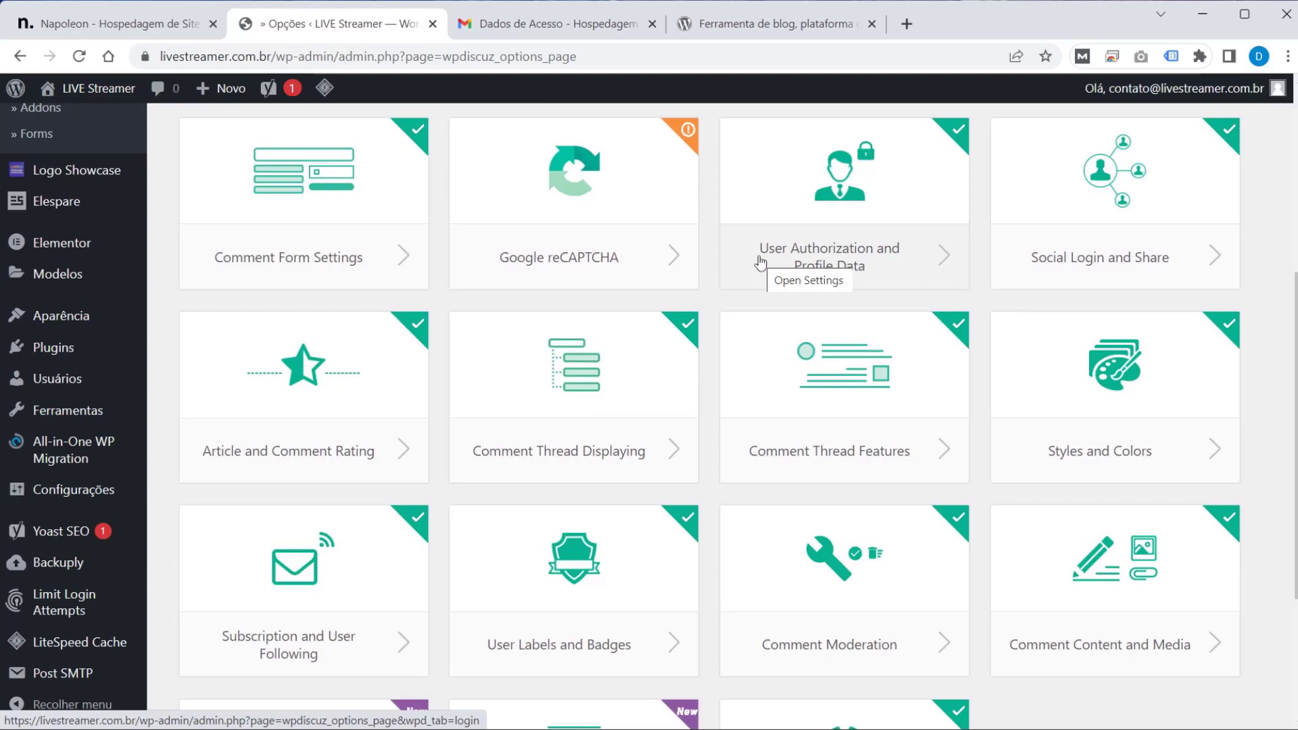
pyautogui.click(65, 135)
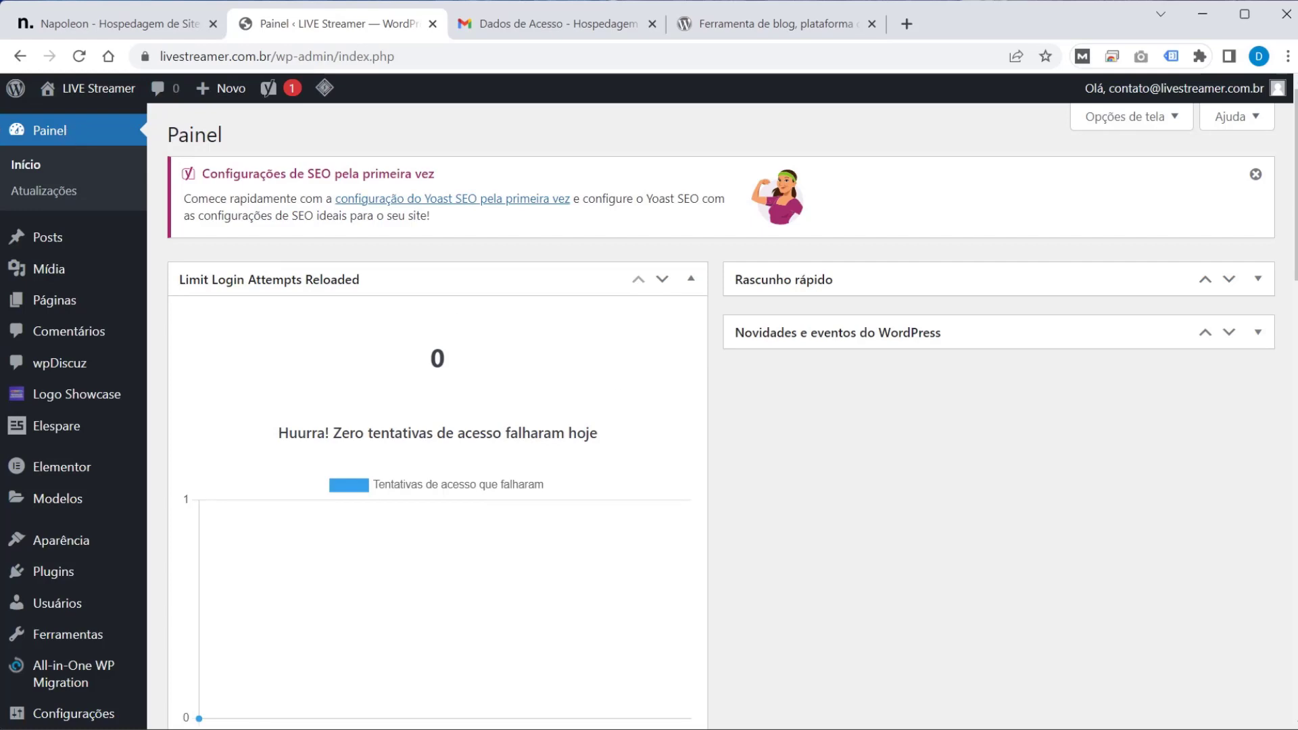
# Step: Switch to the Roteiro document in Word and read the next heading, on creating categories, pages, menus and widgets
pyautogui.hotkey('alt', 'Tab')
pyautogui.scroll(-3, 744, 541)
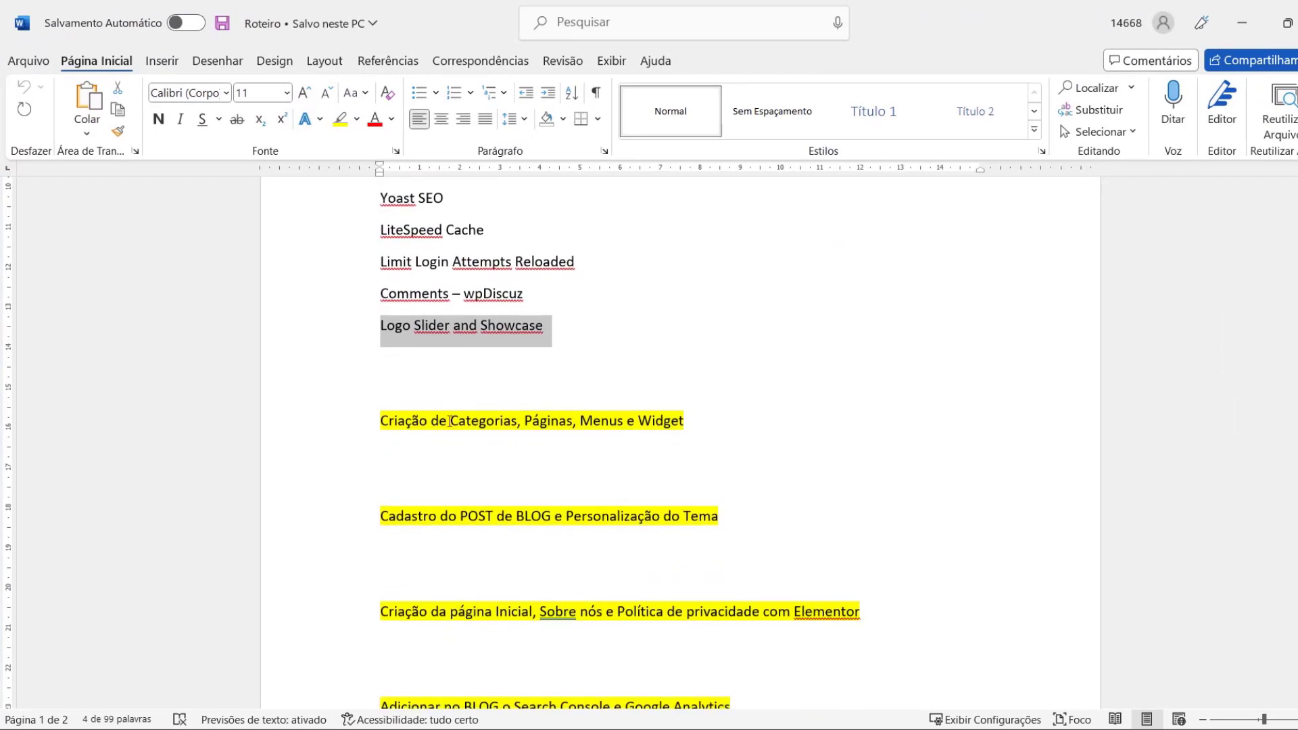
pyautogui.moveTo(441, 421); pyautogui.dragTo(515, 422)
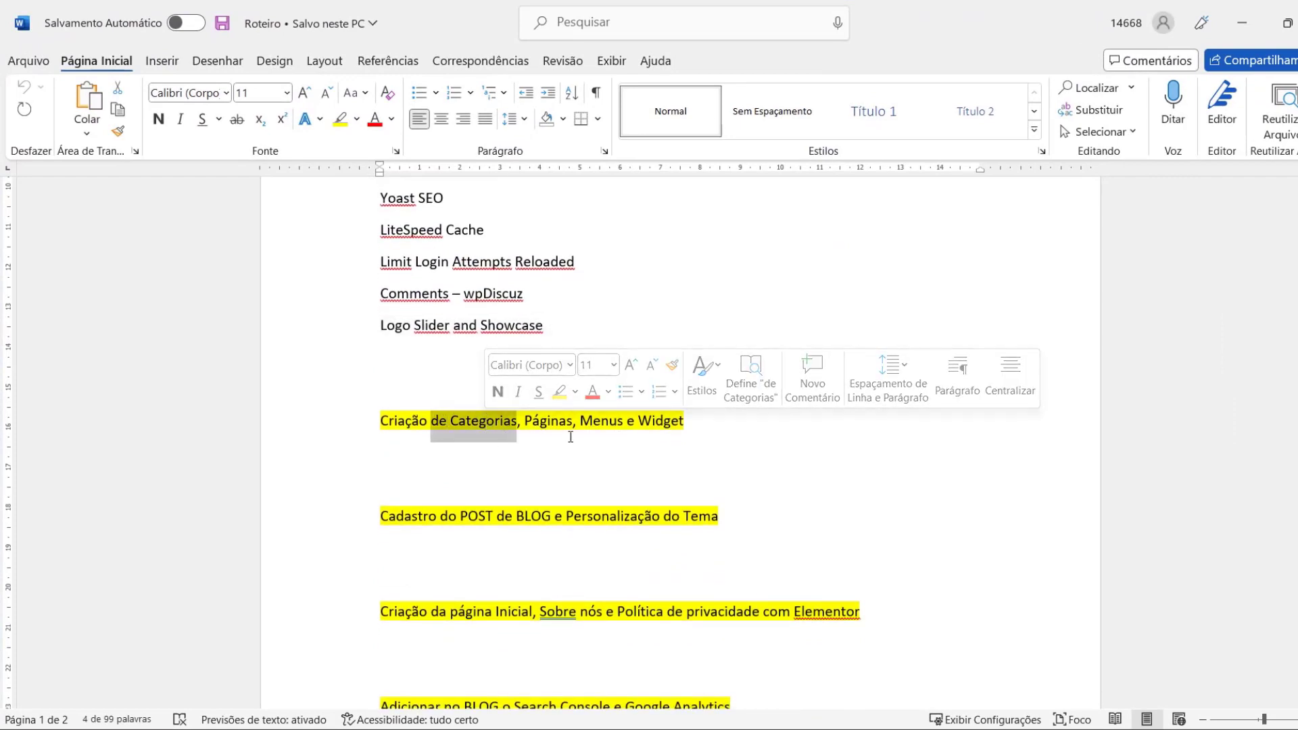
pyautogui.click(551, 422)
pyautogui.click(603, 421)
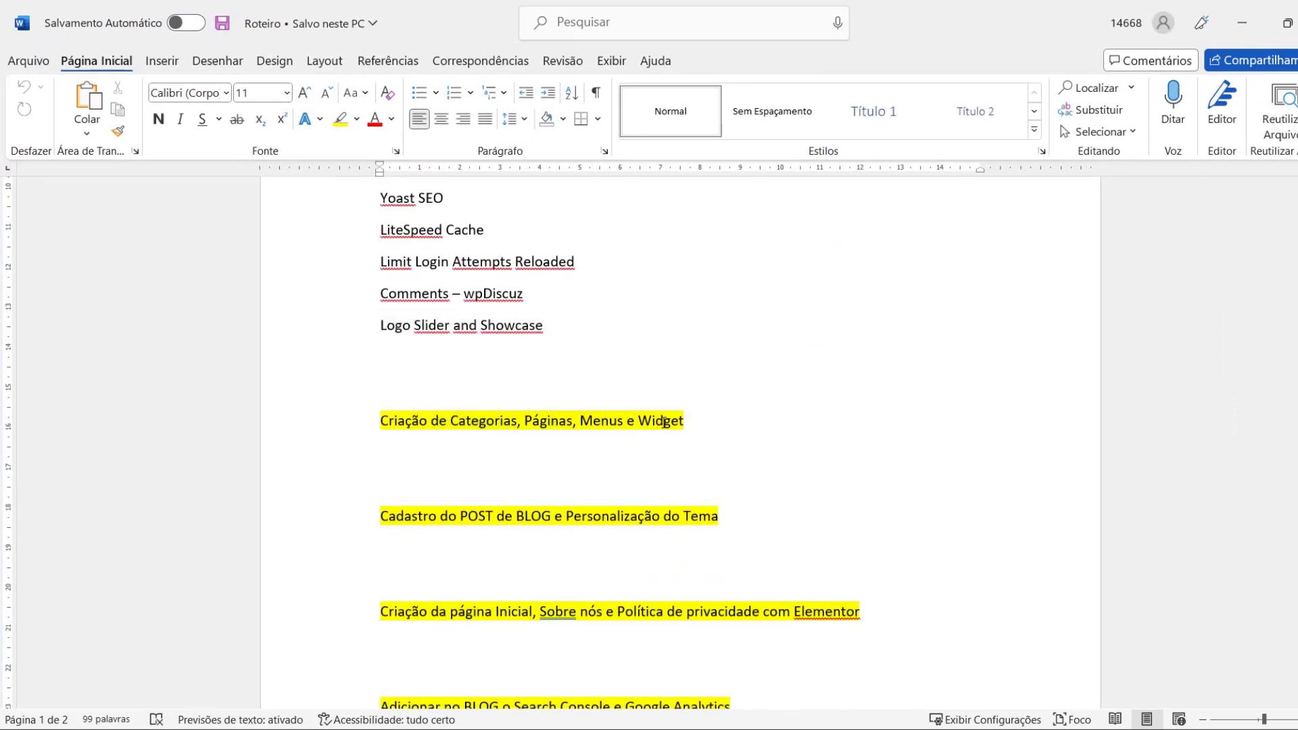